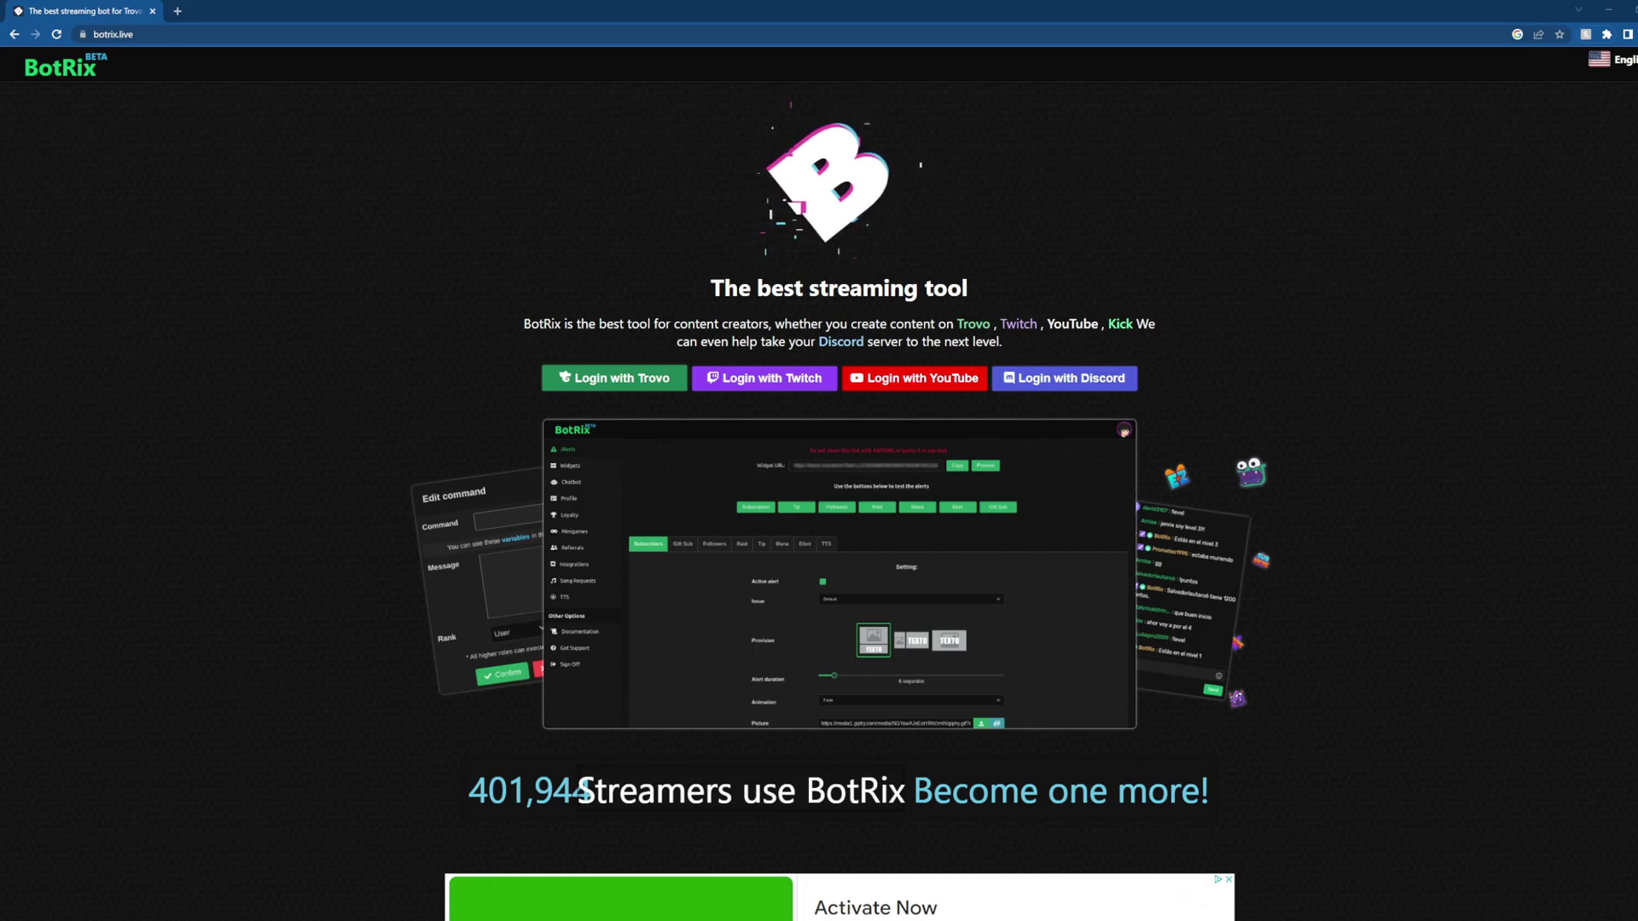
- On the profile page, switch the active platform to Twitch and then back to Kick
{"action": "scroll", "coordinate": [839, 495], "scroll_direction": "down", "scroll_amount": 2}
{"action": "scroll", "coordinate": [839, 495], "scroll_direction": "up", "scroll_amount": 2}
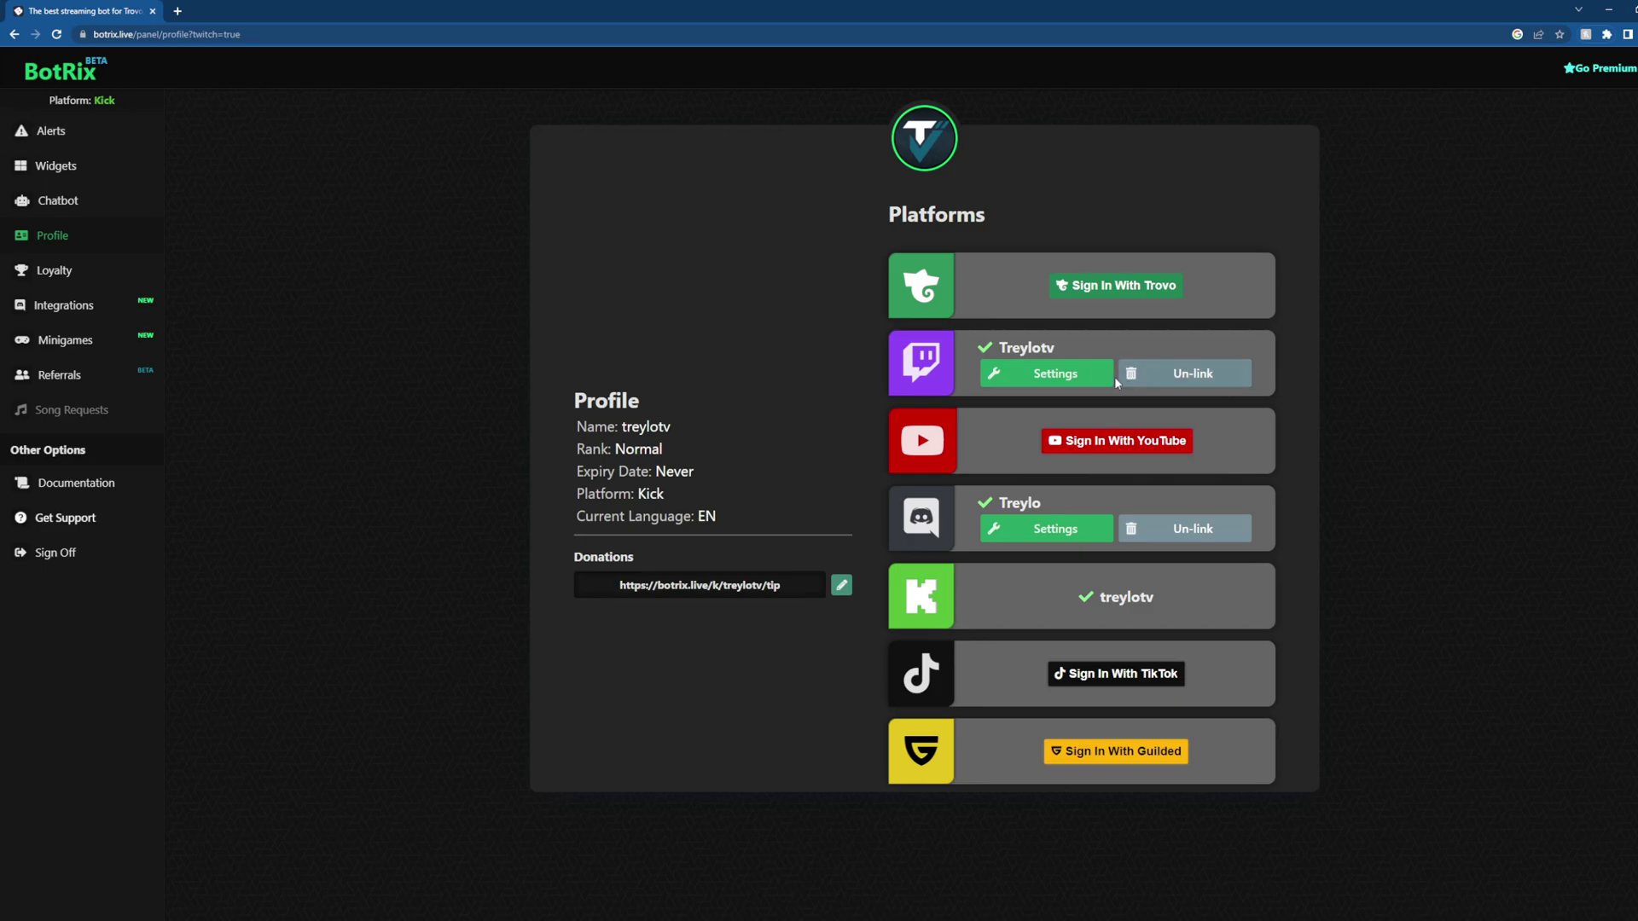
{"action": "left_click", "coordinate": [1045, 373]}
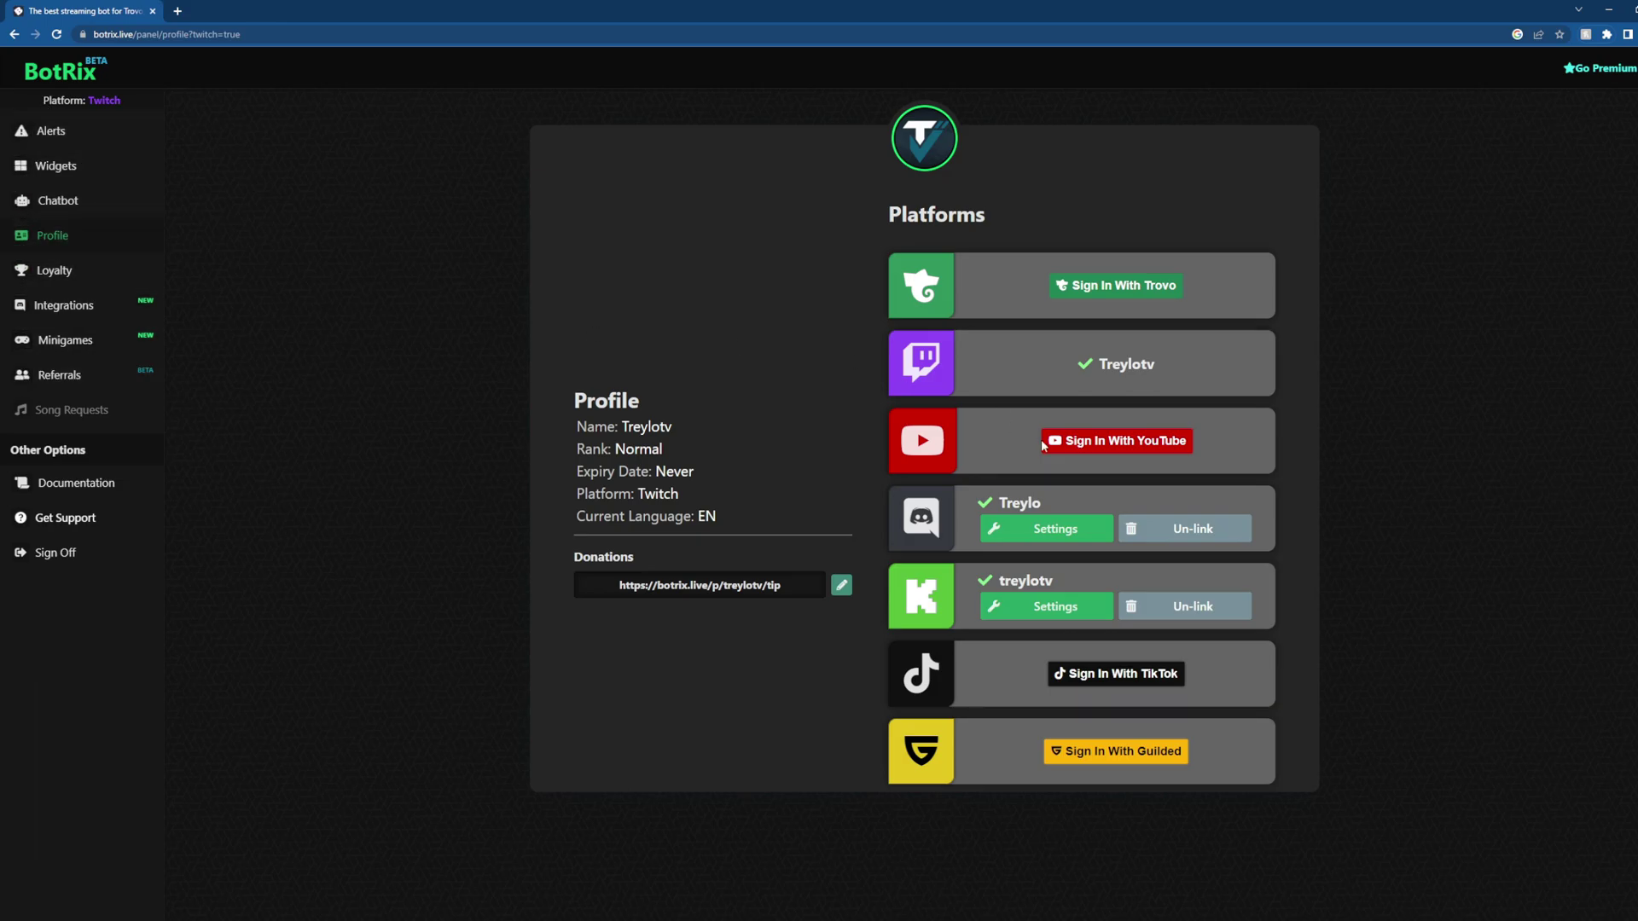
{"action": "left_click", "coordinate": [1039, 607]}
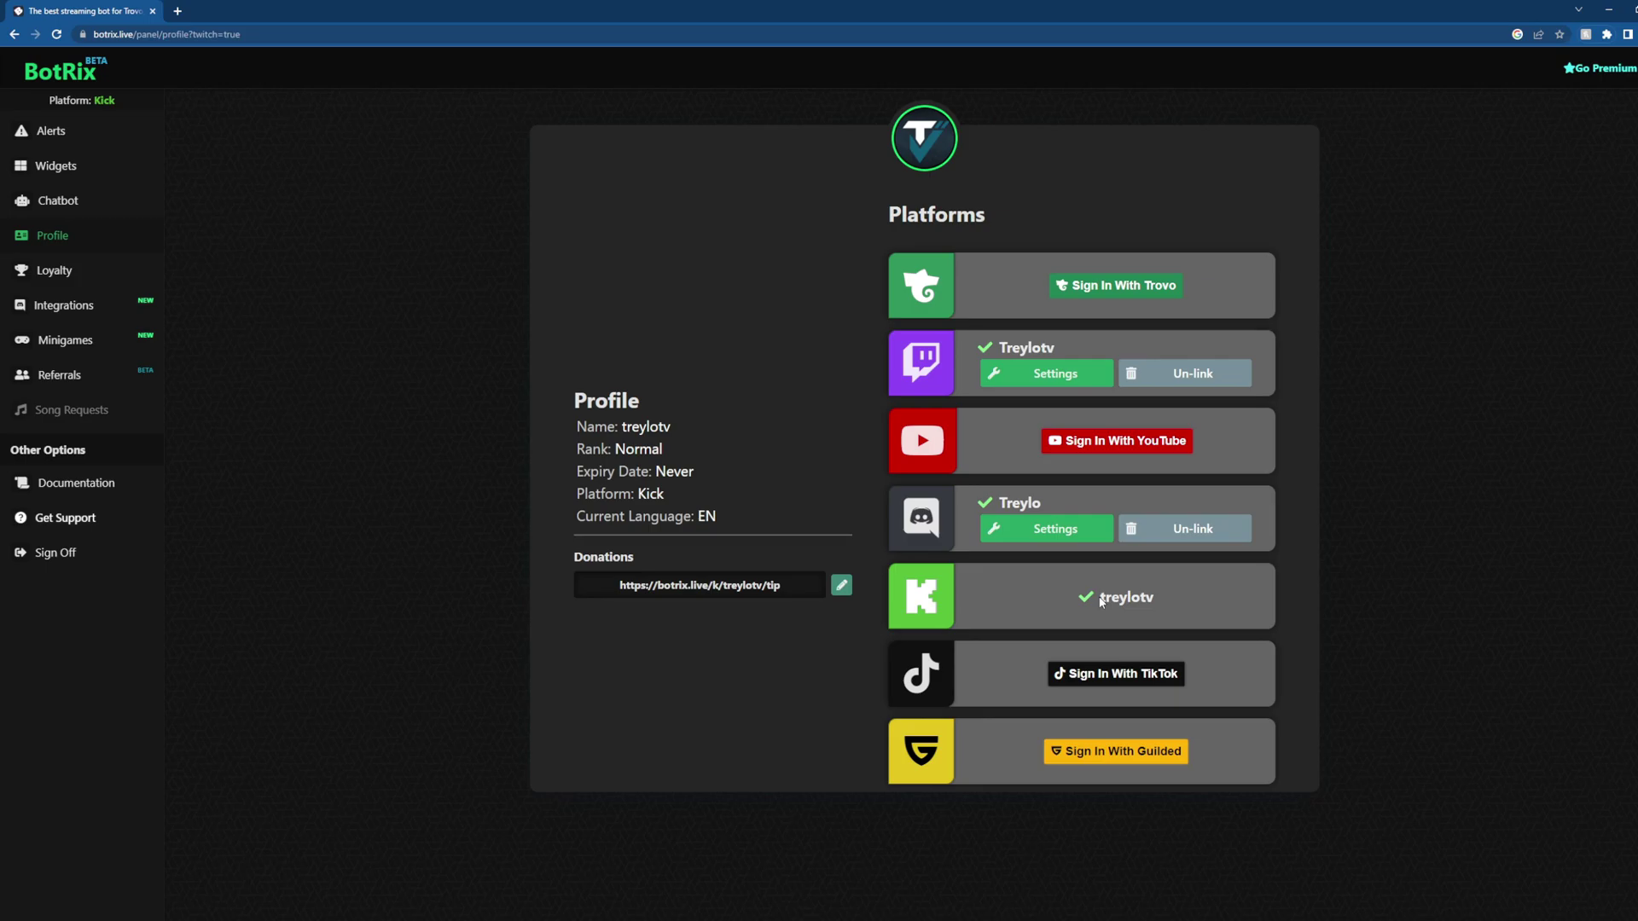
- Open Alerts, view each alert tab, and save the Subscription alert settings
{"action": "left_click", "coordinate": [74, 142]}
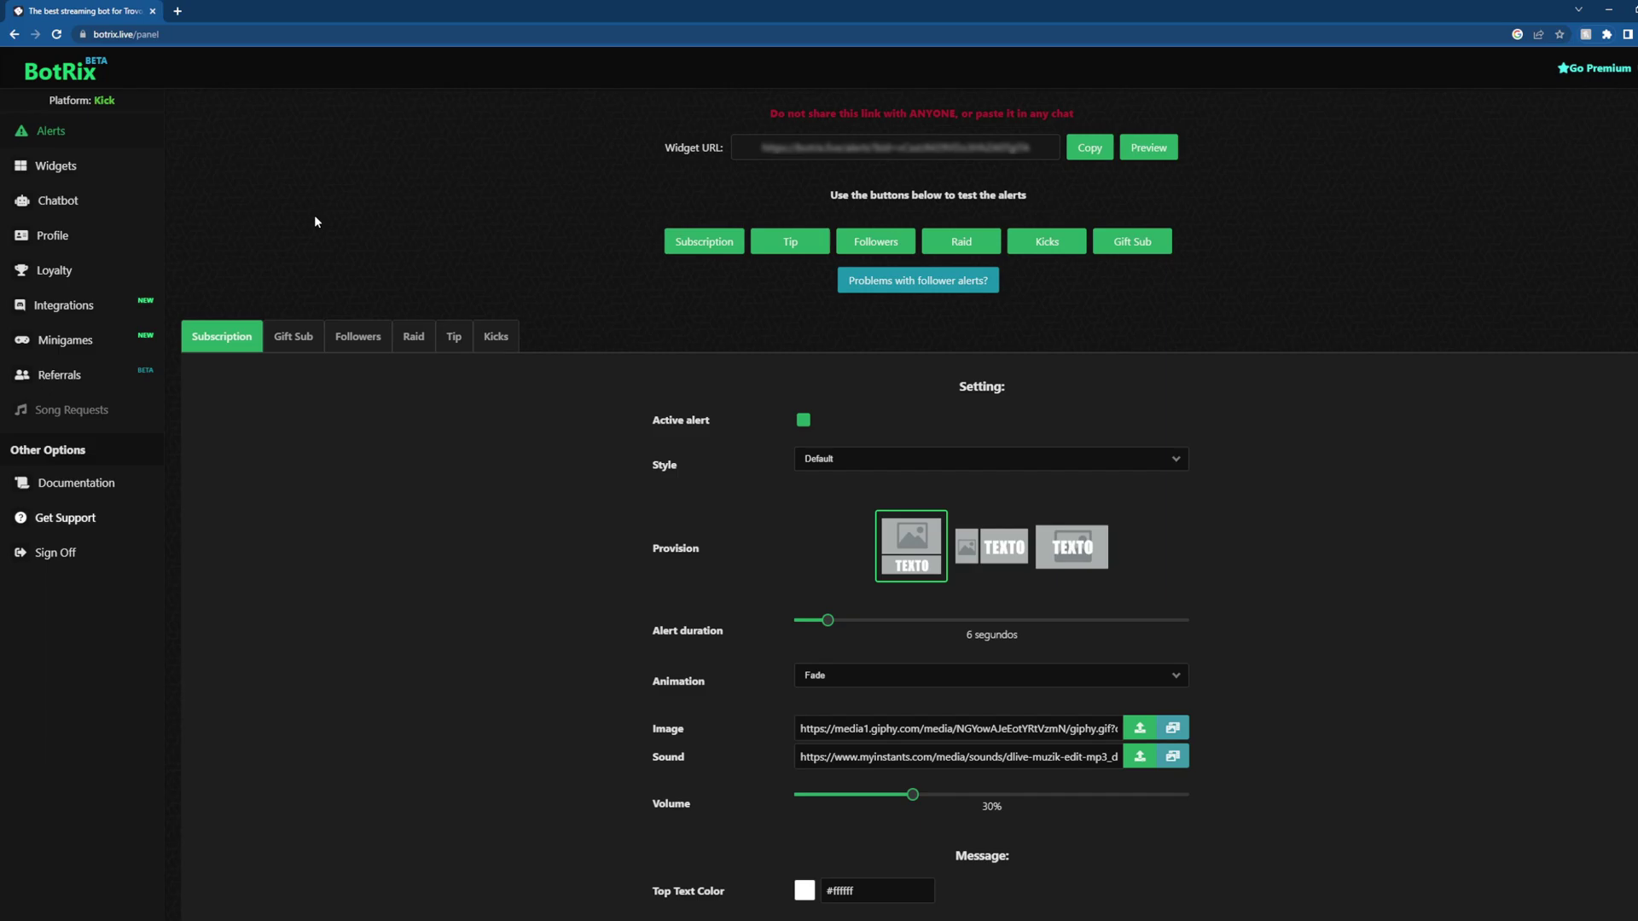
{"action": "scroll", "coordinate": [728, 427], "scroll_direction": "down", "scroll_amount": 3}
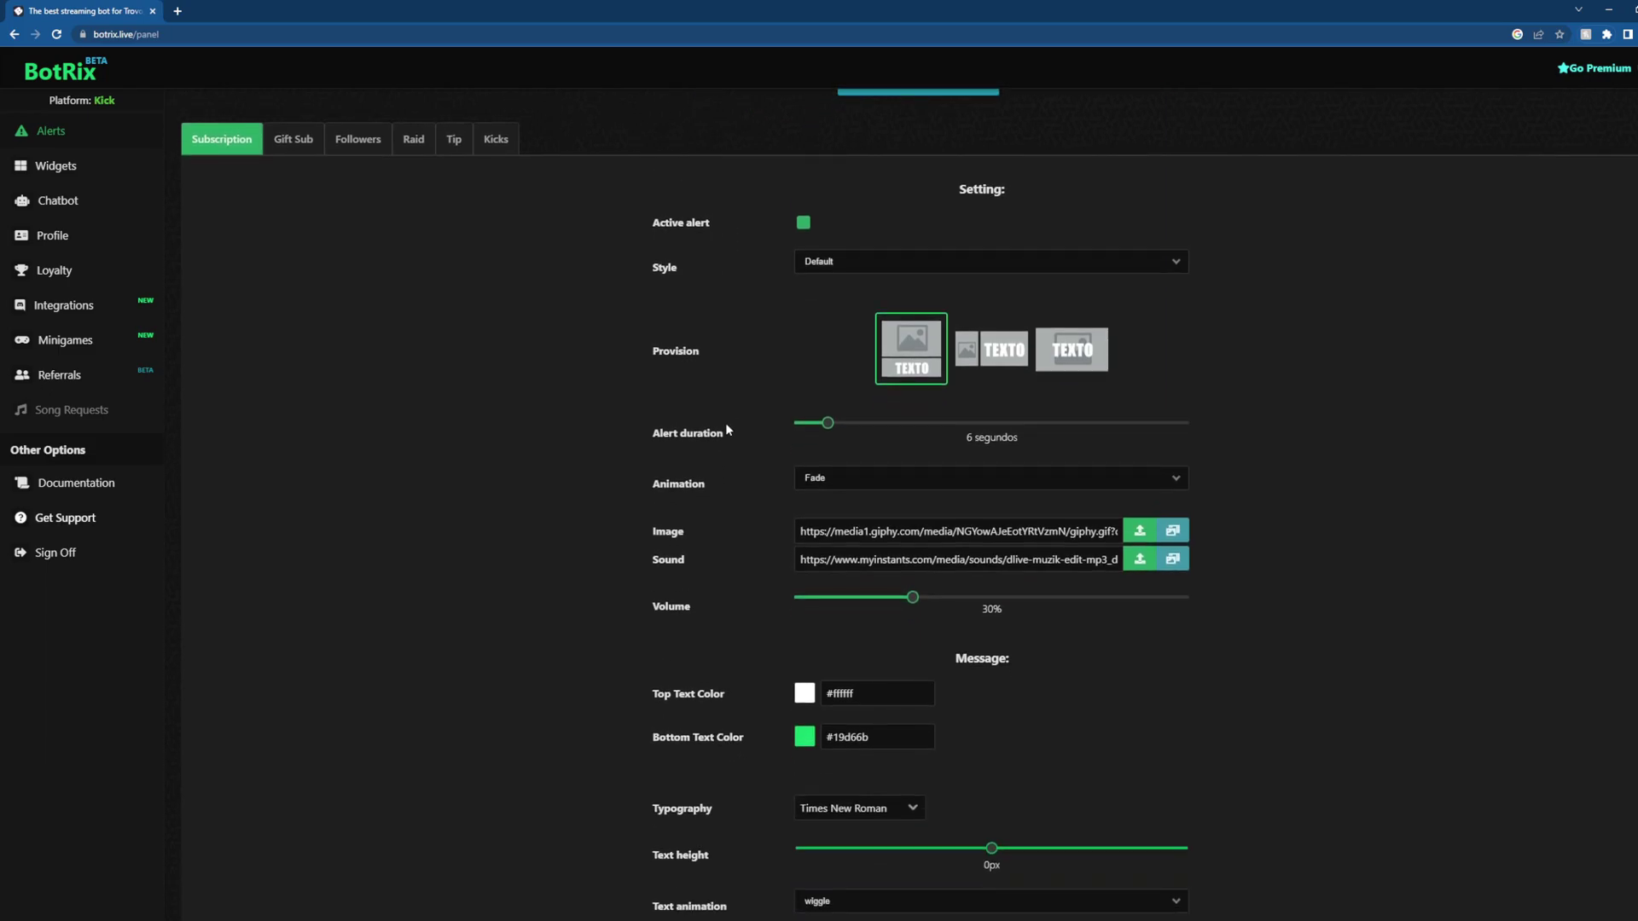
{"action": "scroll", "coordinate": [727, 429], "scroll_direction": "up", "scroll_amount": 3}
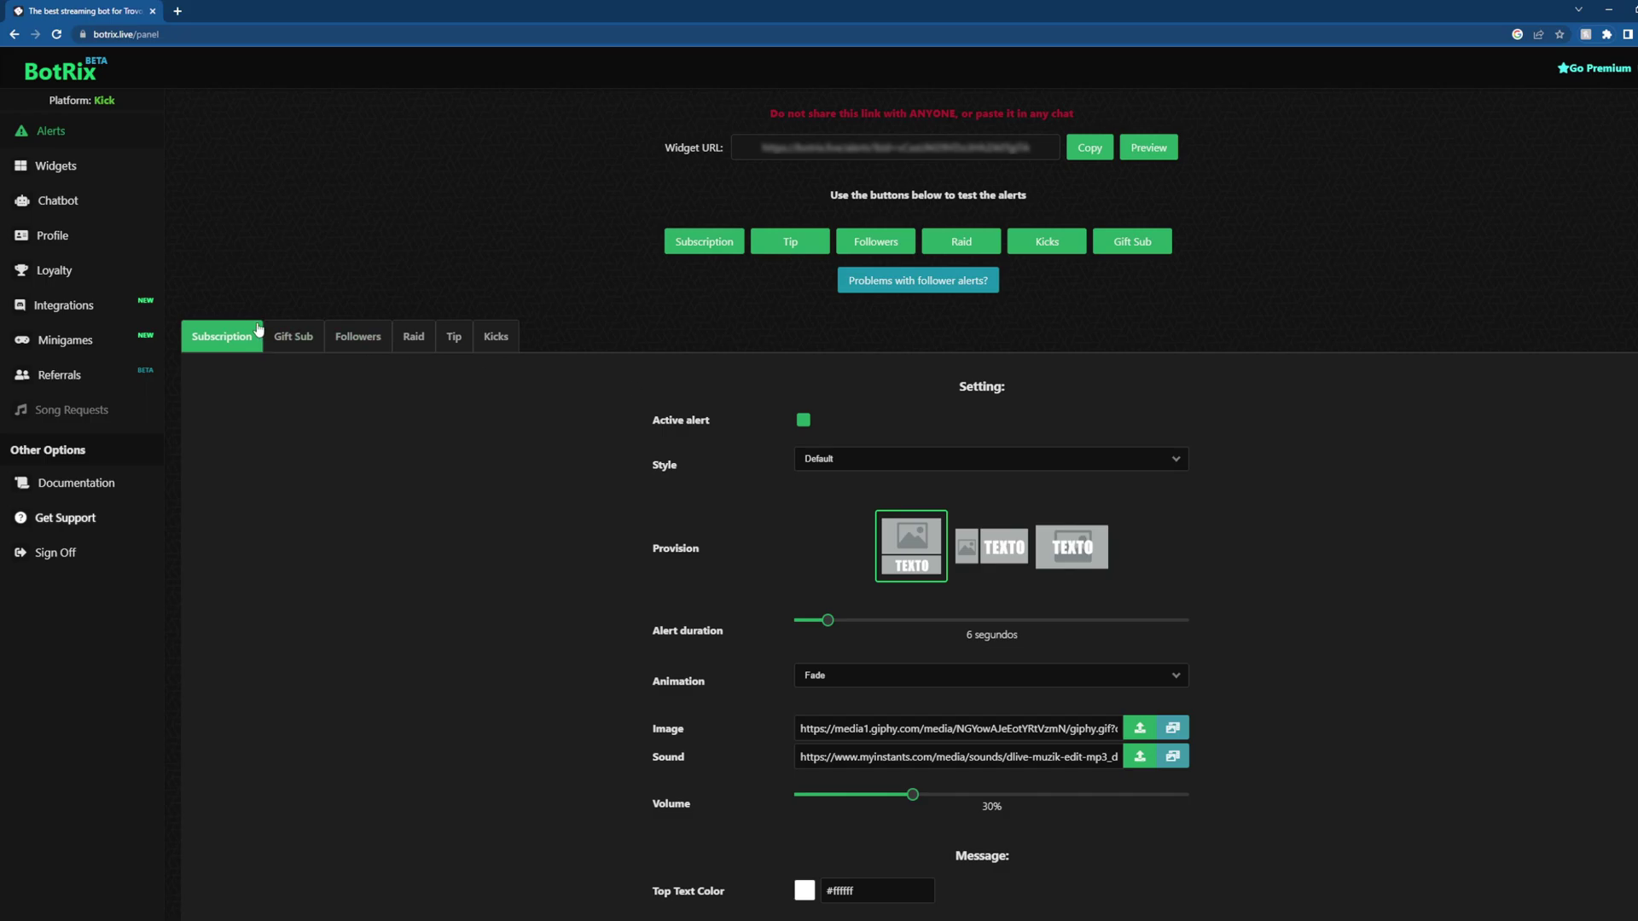
{"action": "left_click", "coordinate": [293, 336]}
{"action": "left_click", "coordinate": [357, 336]}
{"action": "left_click", "coordinate": [413, 336]}
{"action": "left_click", "coordinate": [454, 336]}
{"action": "left_click", "coordinate": [495, 338]}
{"action": "left_click", "coordinate": [221, 336]}
{"action": "scroll", "coordinate": [633, 370], "scroll_direction": "down", "scroll_amount": 7}
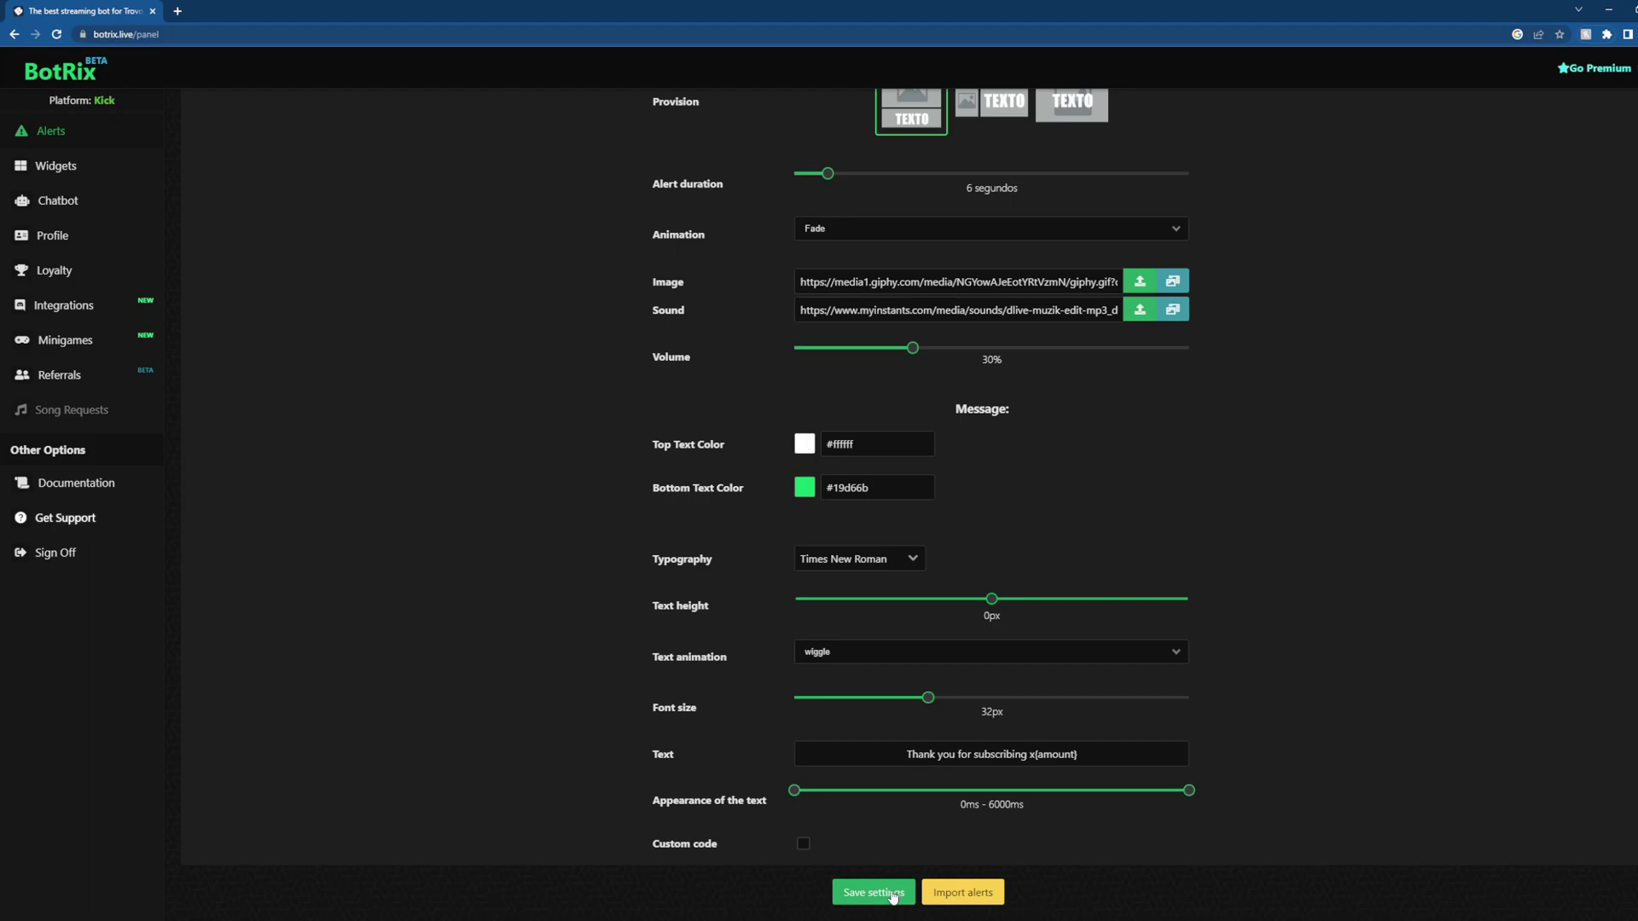
{"action": "left_click", "coordinate": [892, 896]}
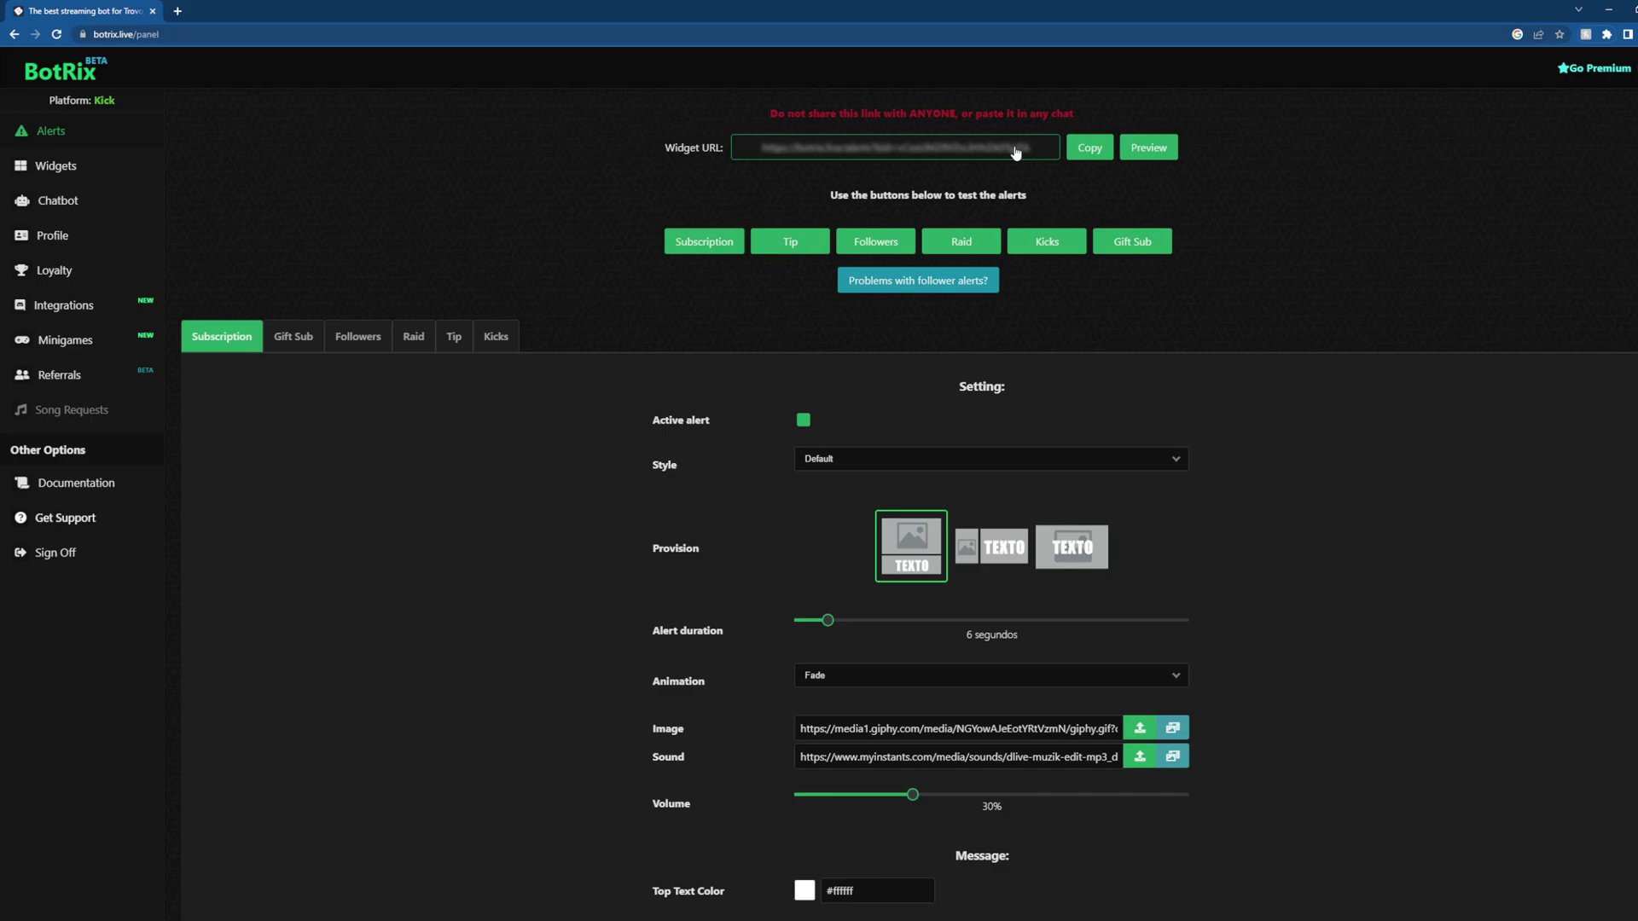
- Review the Gift Sub, Followers, Tip, Kicks and Raid alert tabs, ending on Subscription
{"action": "left_click", "coordinate": [295, 338]}
{"action": "left_click", "coordinate": [375, 340]}
{"action": "left_click", "coordinate": [453, 338]}
{"action": "left_click", "coordinate": [502, 339]}
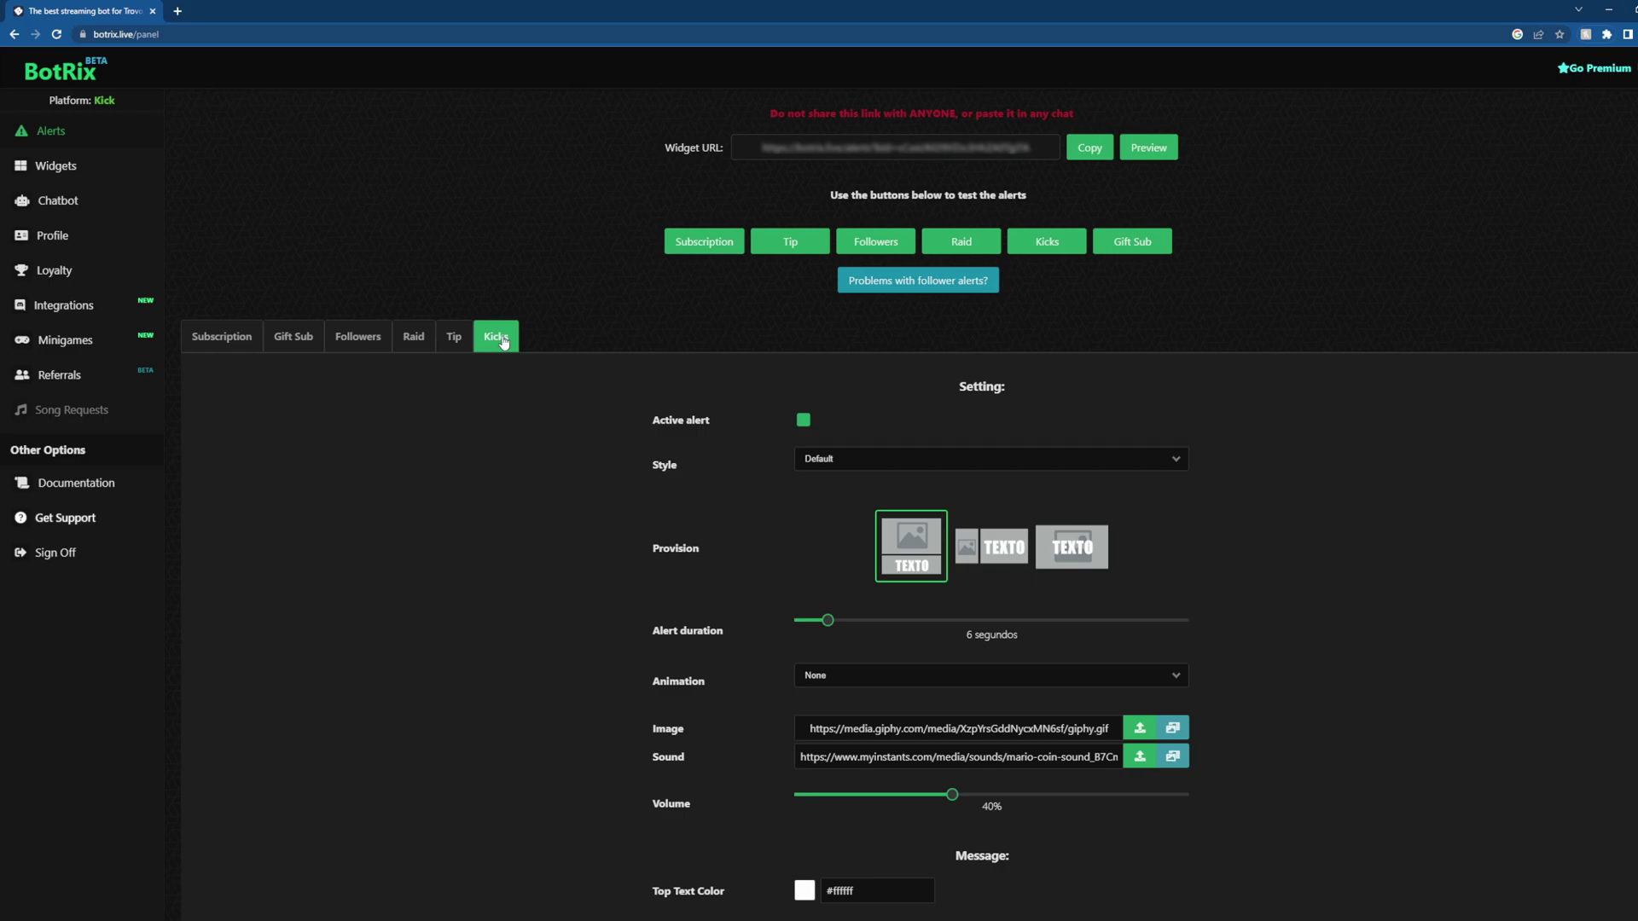
{"action": "left_click", "coordinate": [413, 337]}
{"action": "left_click", "coordinate": [357, 338]}
{"action": "left_click", "coordinate": [293, 338]}
{"action": "left_click", "coordinate": [225, 340]}
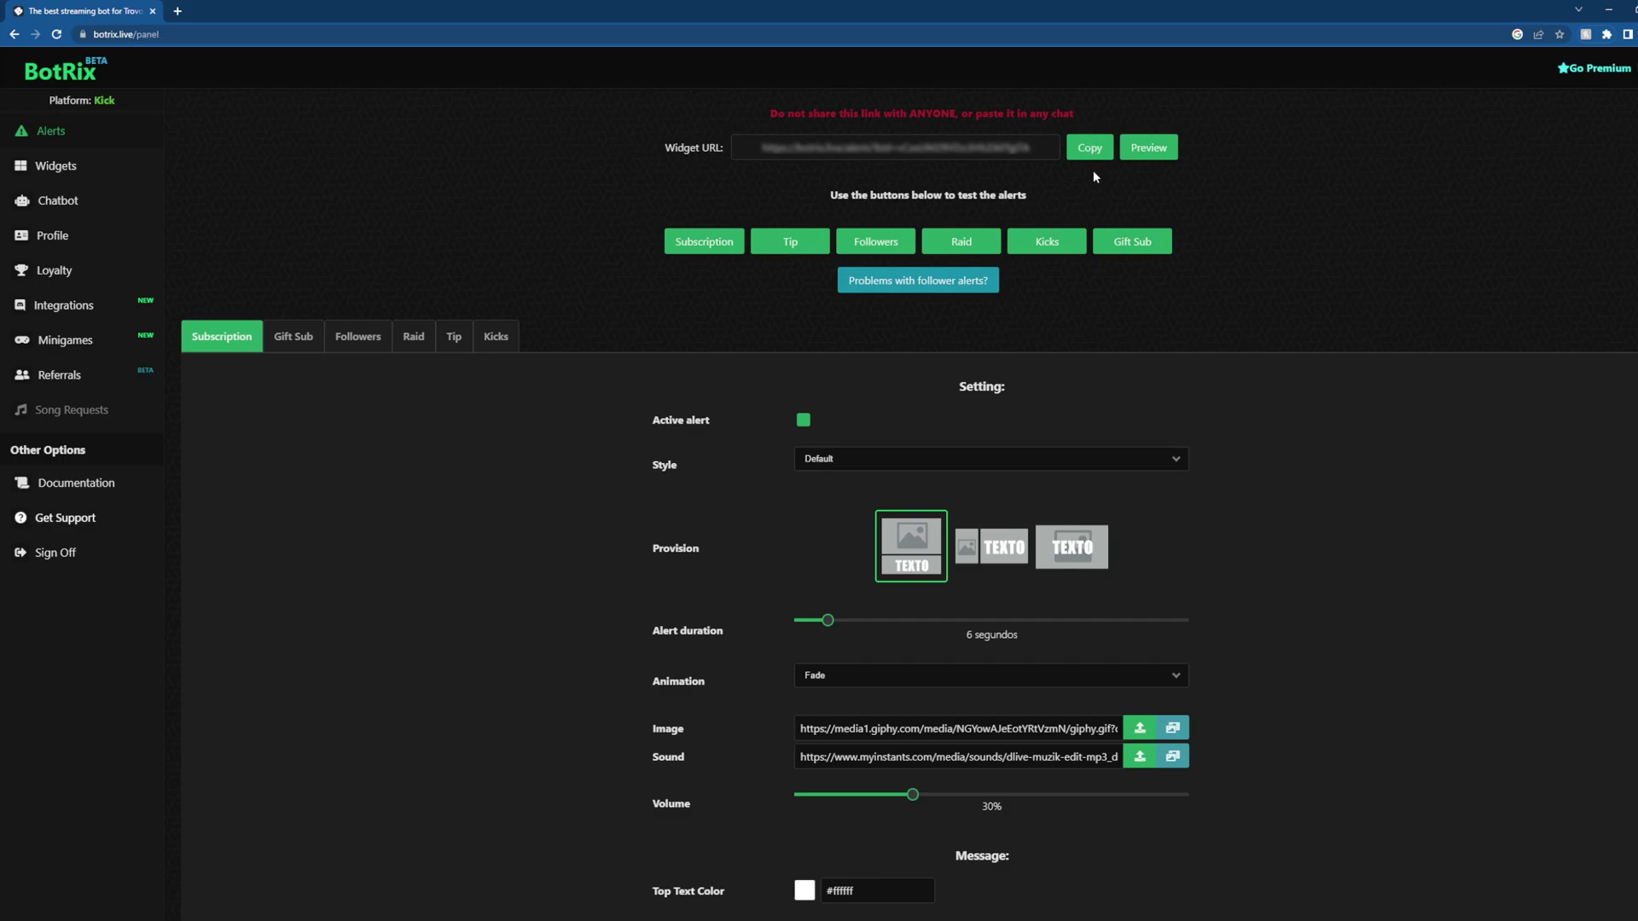
{"action": "scroll", "coordinate": [848, 365], "scroll_direction": "down", "scroll_amount": 5}
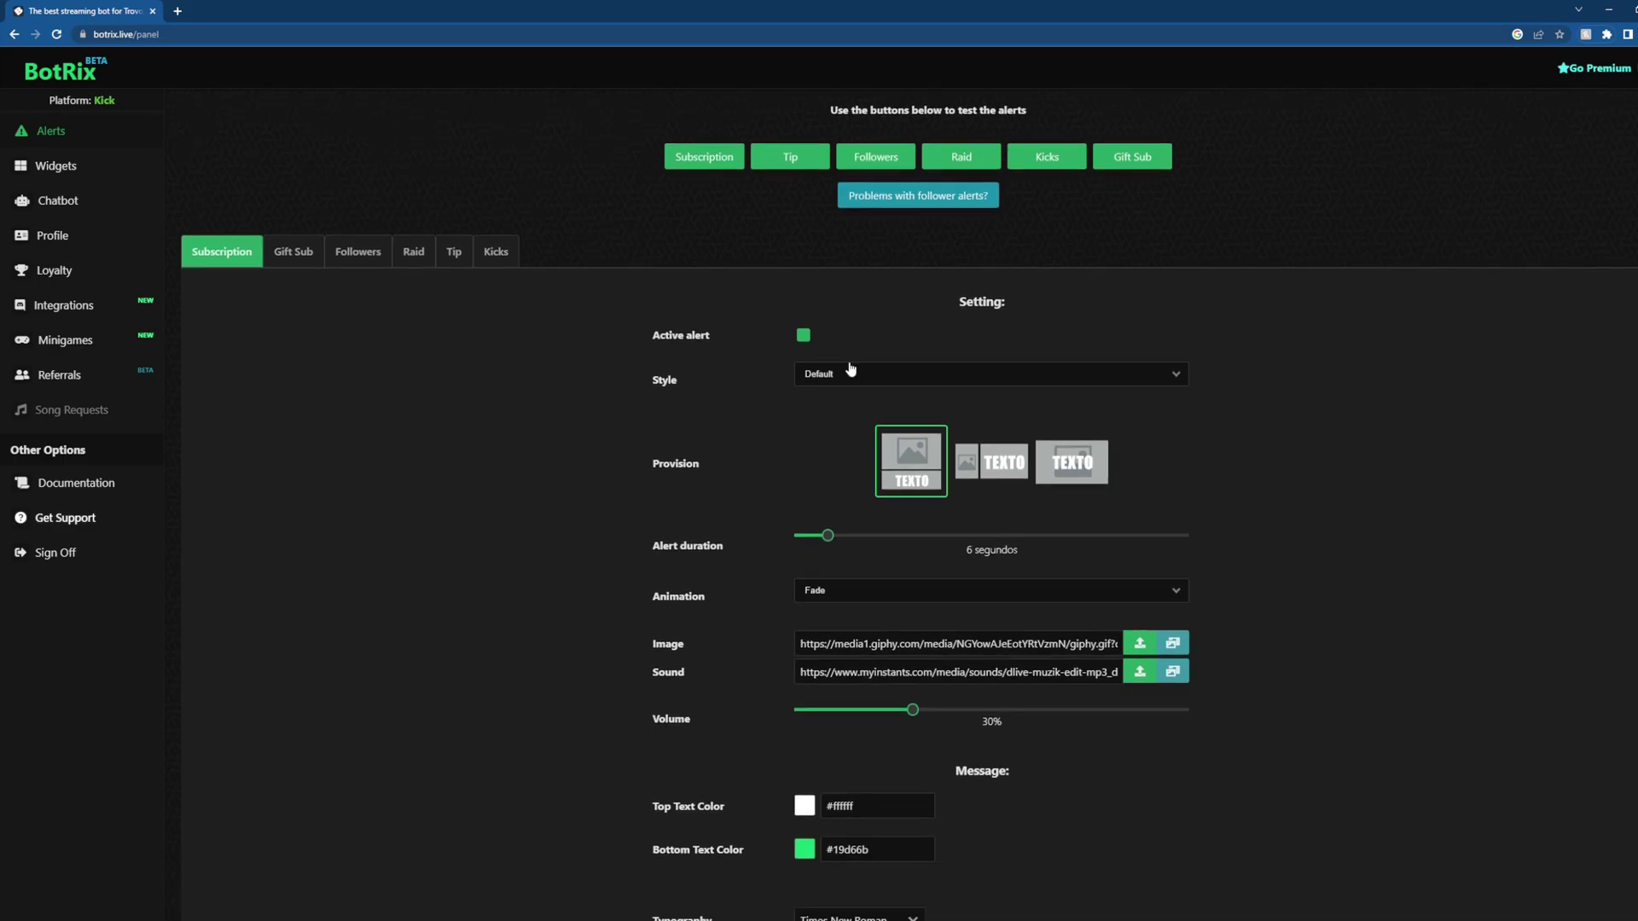
{"action": "scroll", "coordinate": [846, 356], "scroll_direction": "up", "scroll_amount": 5}
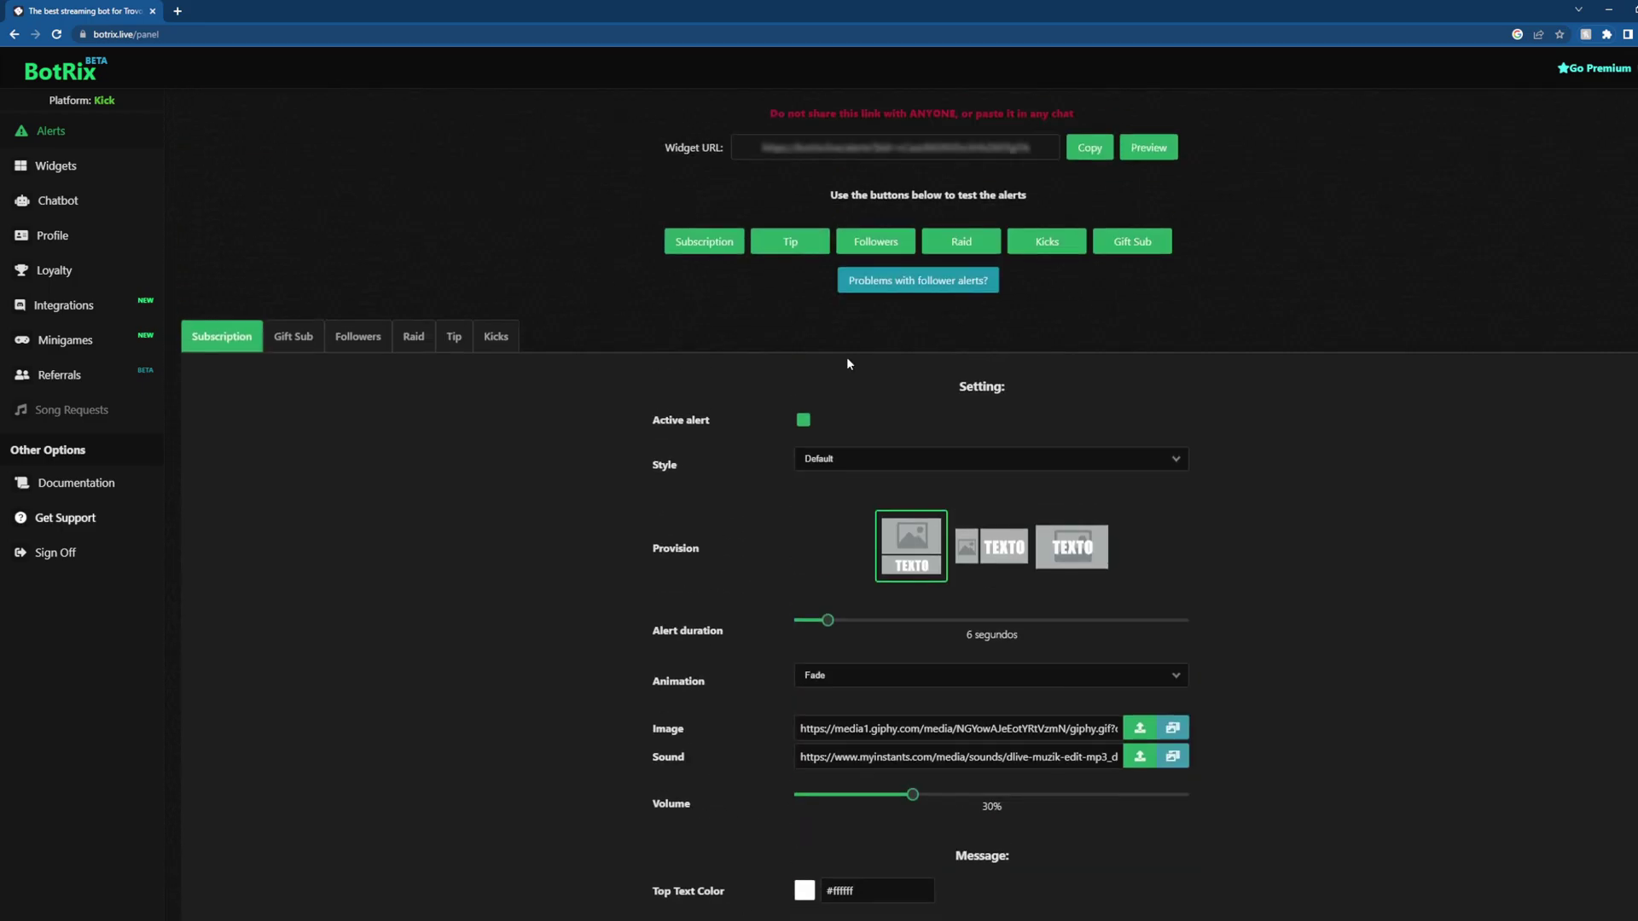
- Copy the alerts widget URL and start editing the Subscription alert message
{"action": "left_click", "coordinate": [1095, 154]}
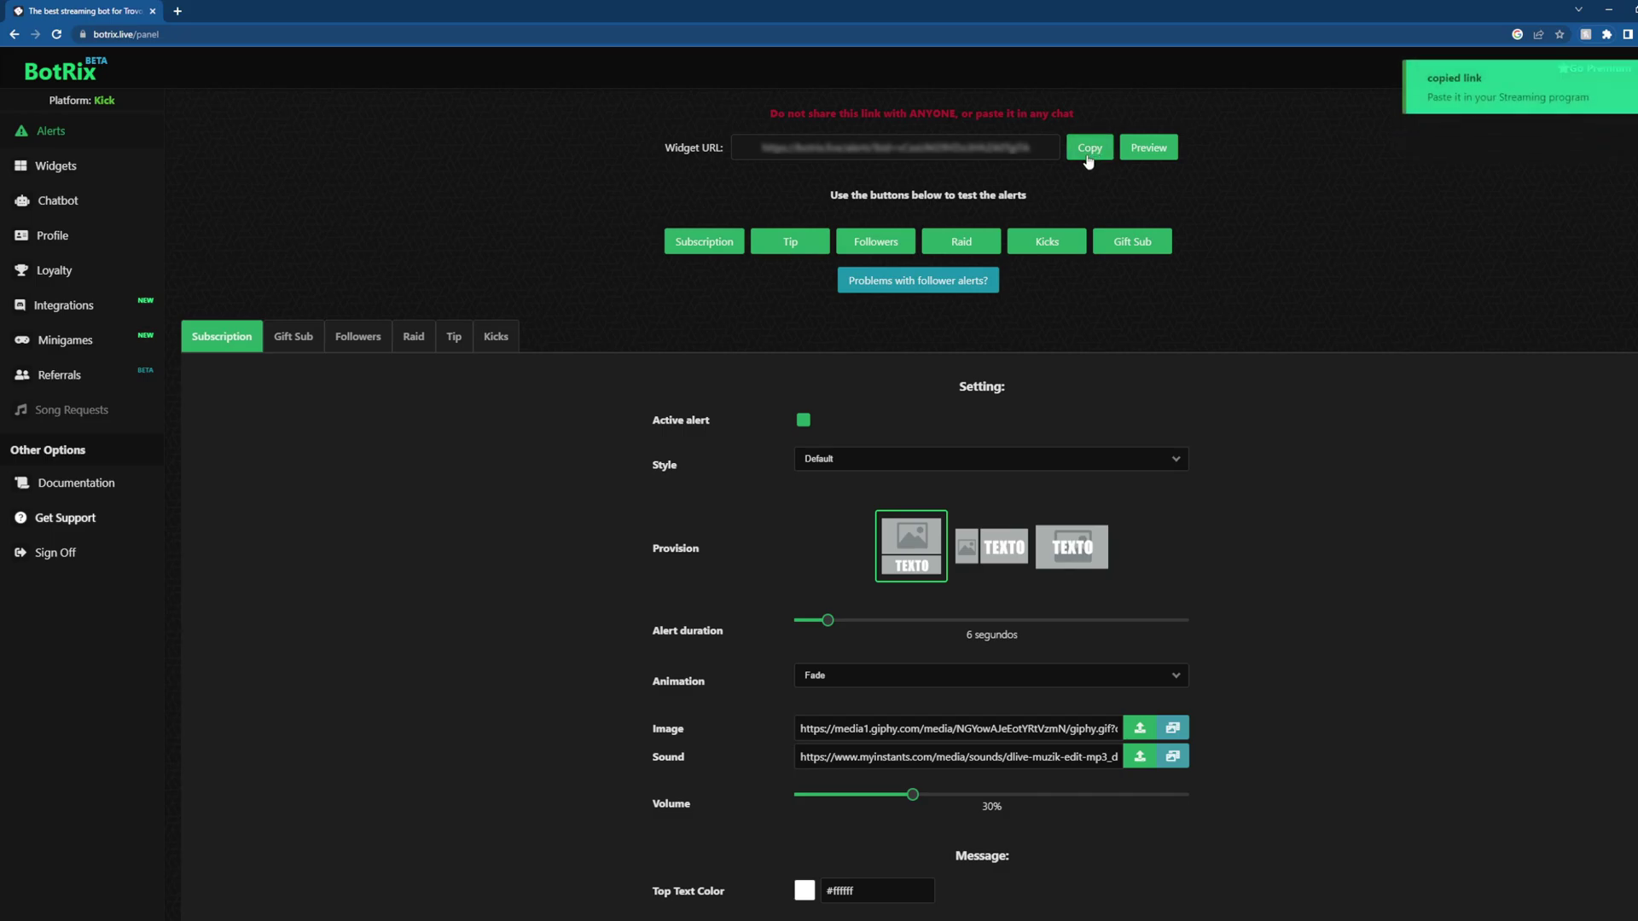
{"action": "scroll", "coordinate": [900, 418], "scroll_direction": "down", "scroll_amount": 5}
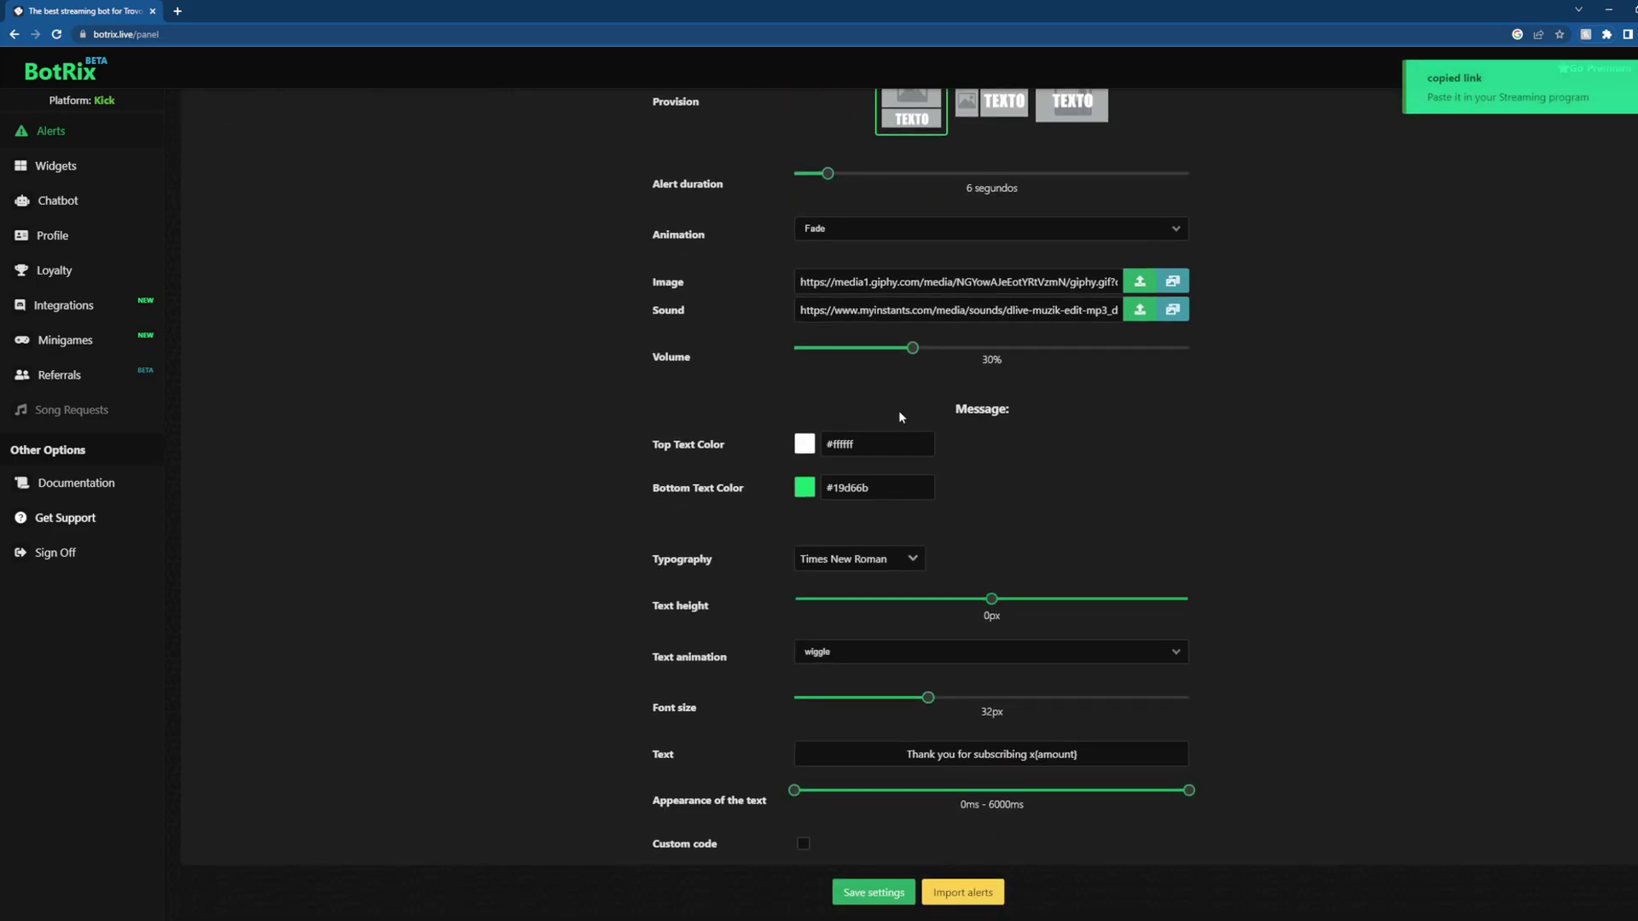
{"action": "left_click", "coordinate": [1014, 756]}
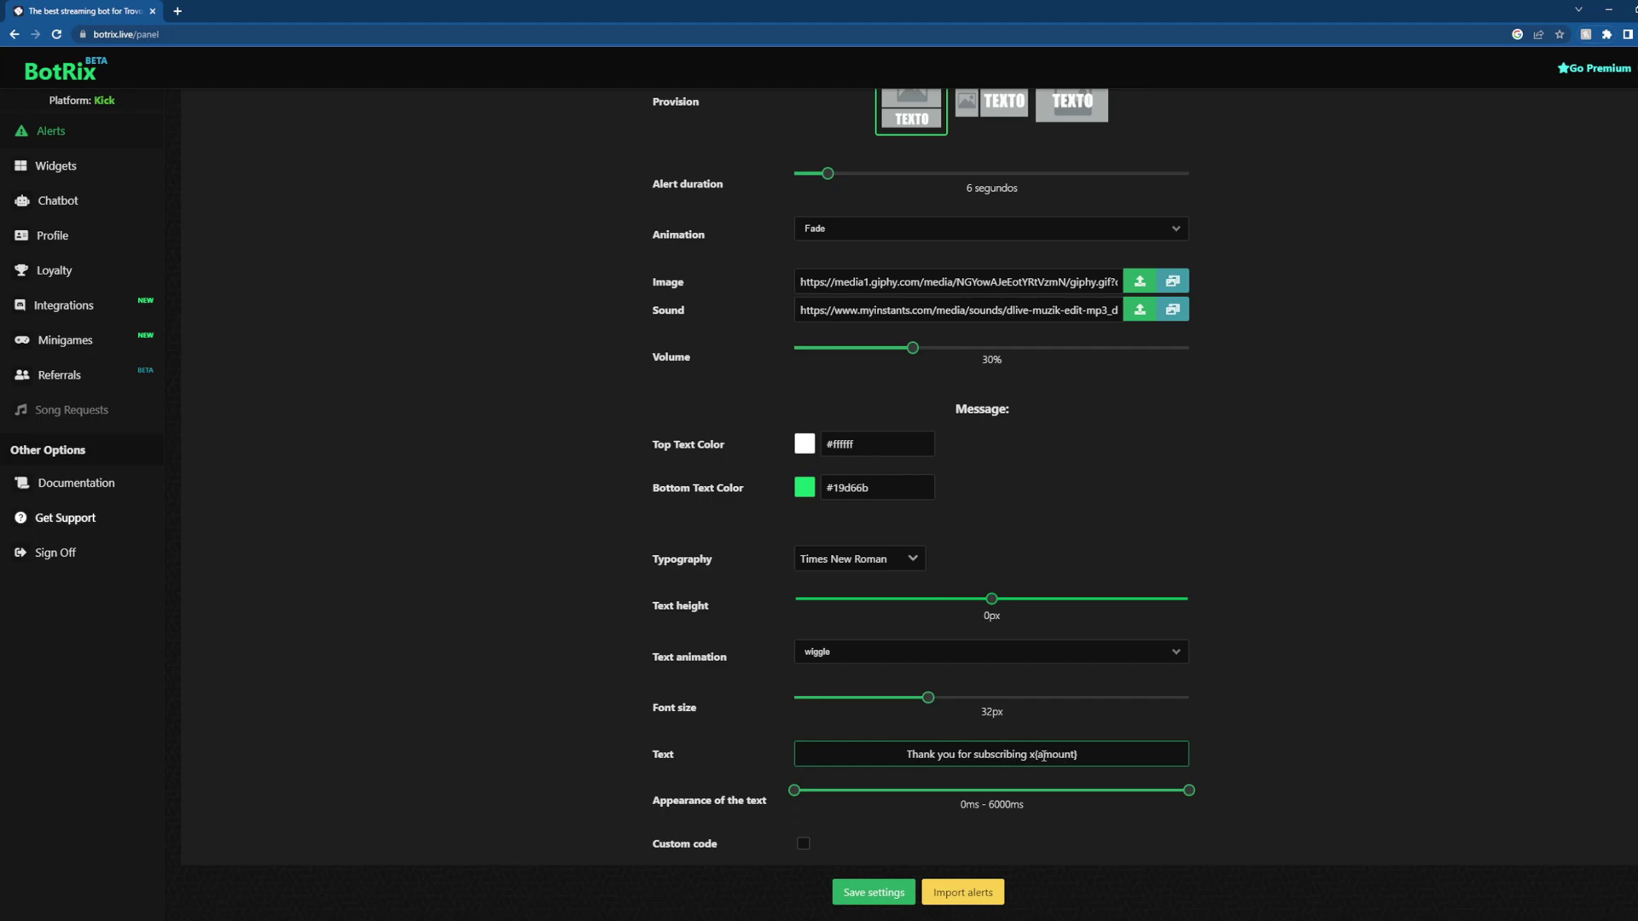
{"action": "scroll", "coordinate": [543, 467], "scroll_direction": "up", "scroll_amount": 5}
- Look through the Gift Sub, Followers, Raid, Tip and Kicks alert settings
{"action": "left_click", "coordinate": [295, 331]}
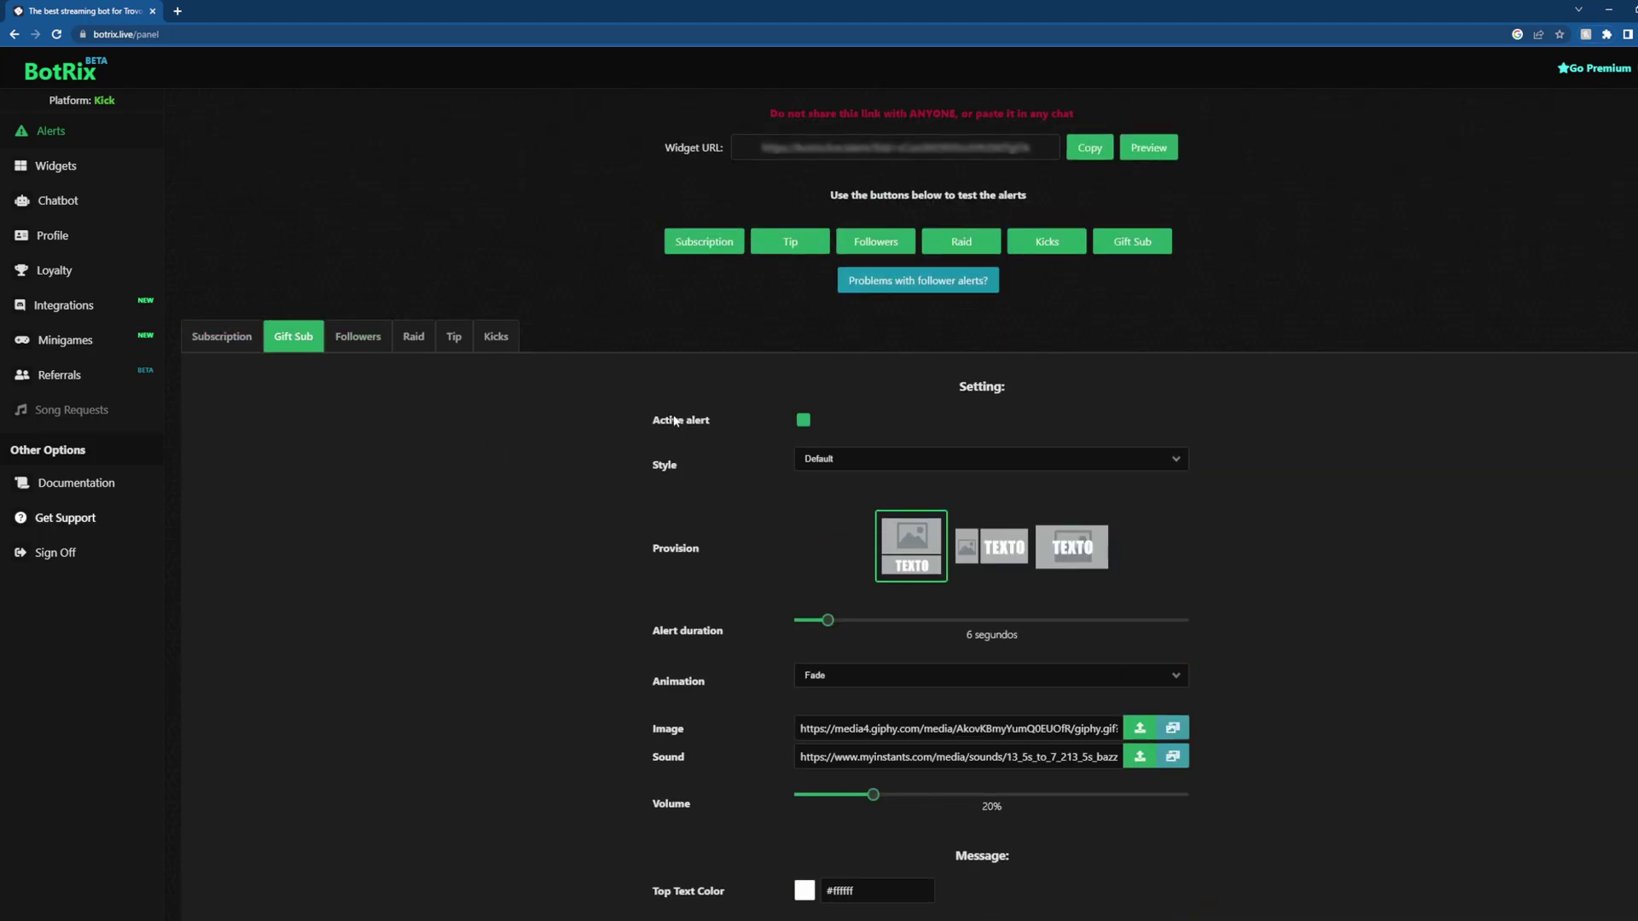
{"action": "scroll", "coordinate": [742, 439], "scroll_direction": "down", "scroll_amount": 5}
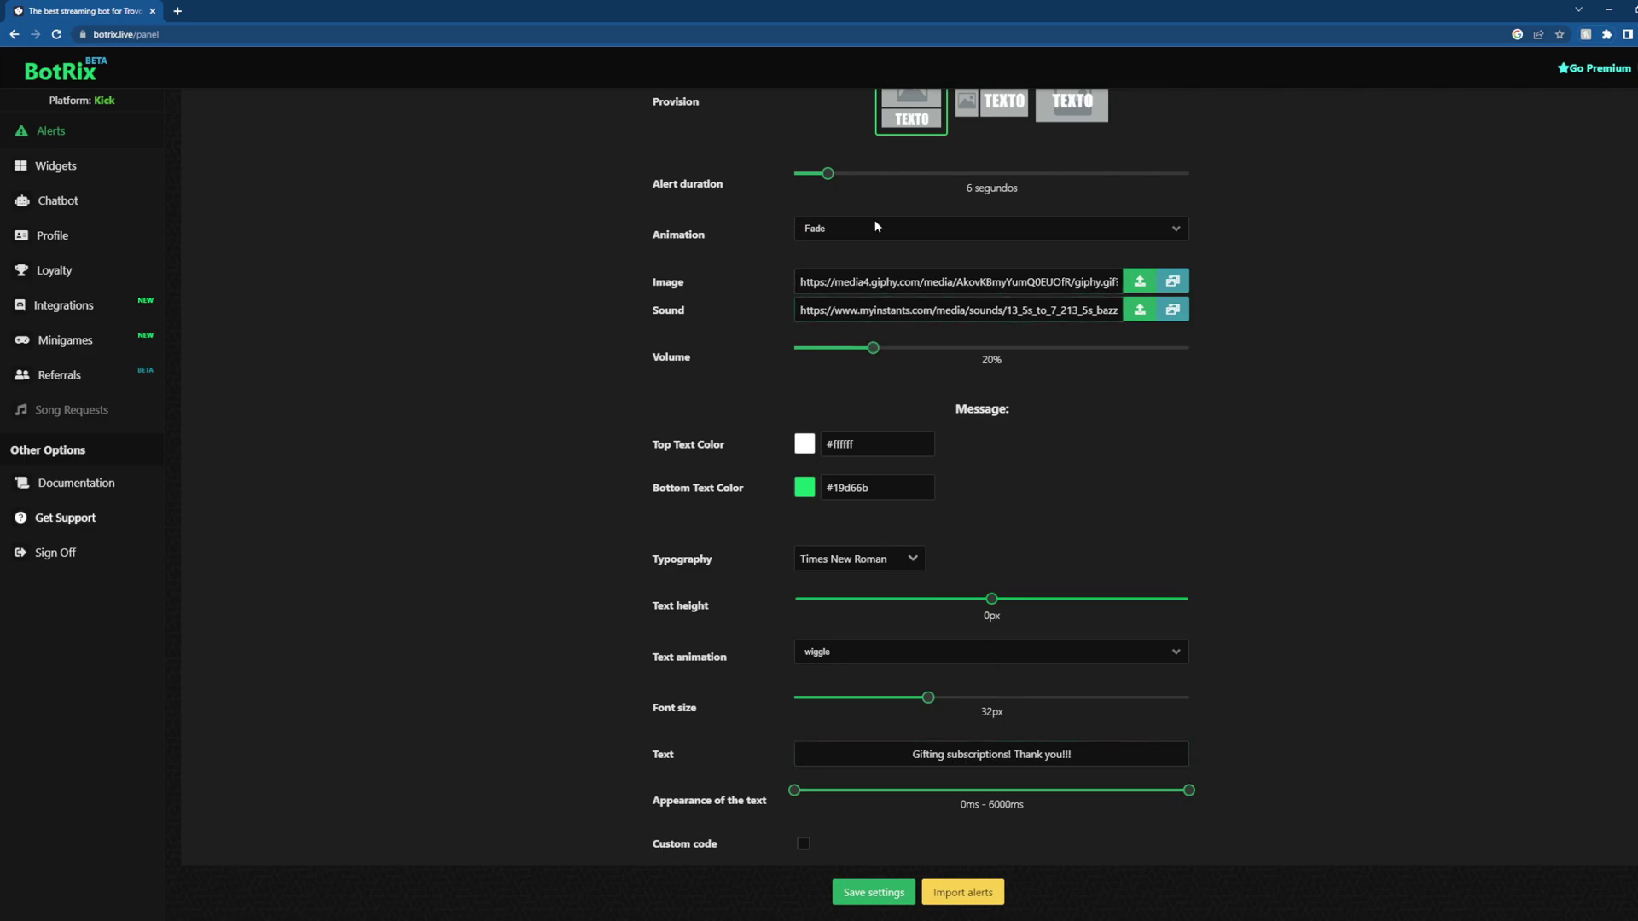
{"action": "scroll", "coordinate": [913, 285], "scroll_direction": "up", "scroll_amount": 2}
{"action": "scroll", "coordinate": [814, 310], "scroll_direction": "up", "scroll_amount": 3}
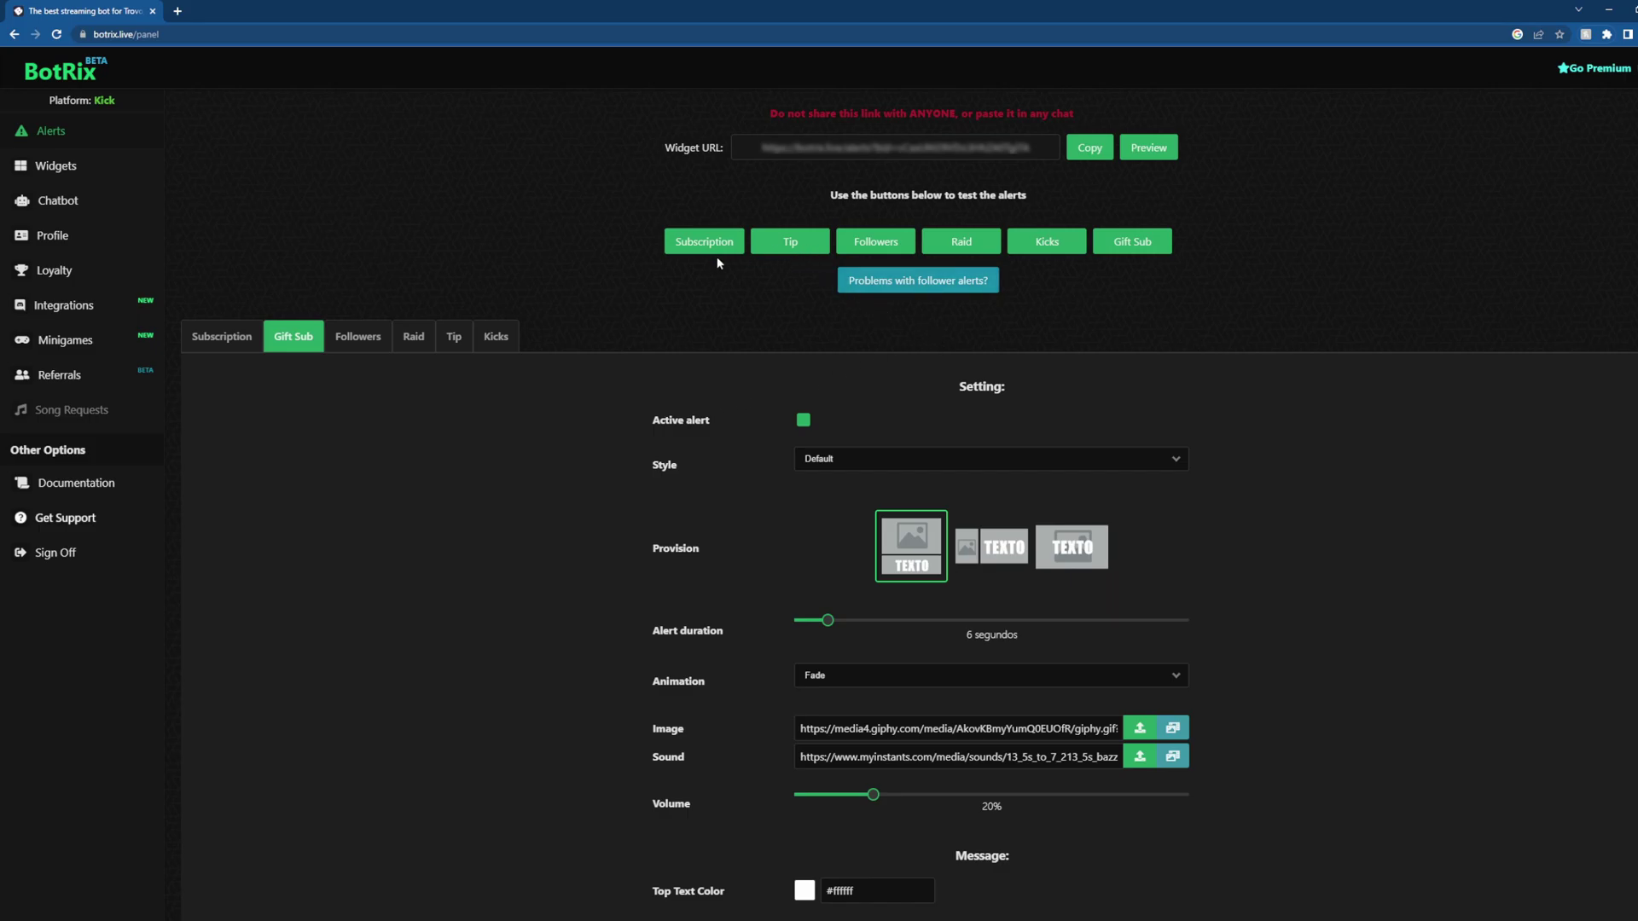
{"action": "left_click", "coordinate": [357, 336]}
{"action": "left_click", "coordinate": [412, 336]}
{"action": "left_click", "coordinate": [454, 336]}
{"action": "left_click", "coordinate": [496, 336]}
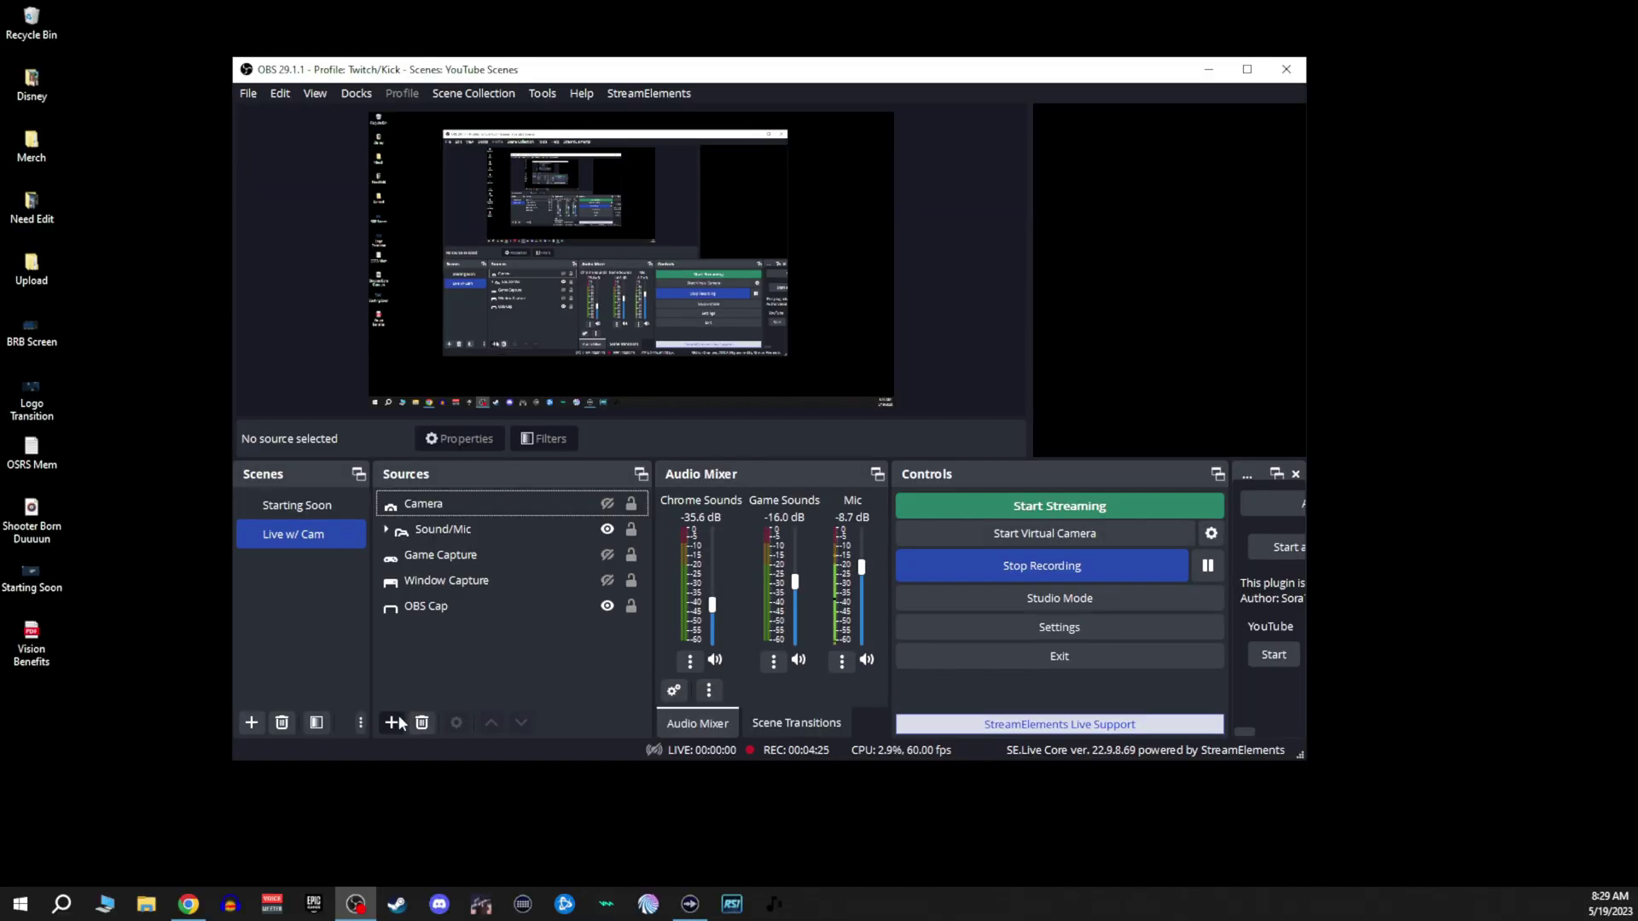
- Add a browser source named 'Kick Alertbox' to the Live w/ Cam scene, accepting its properties
{"action": "left_click", "coordinate": [392, 723]}
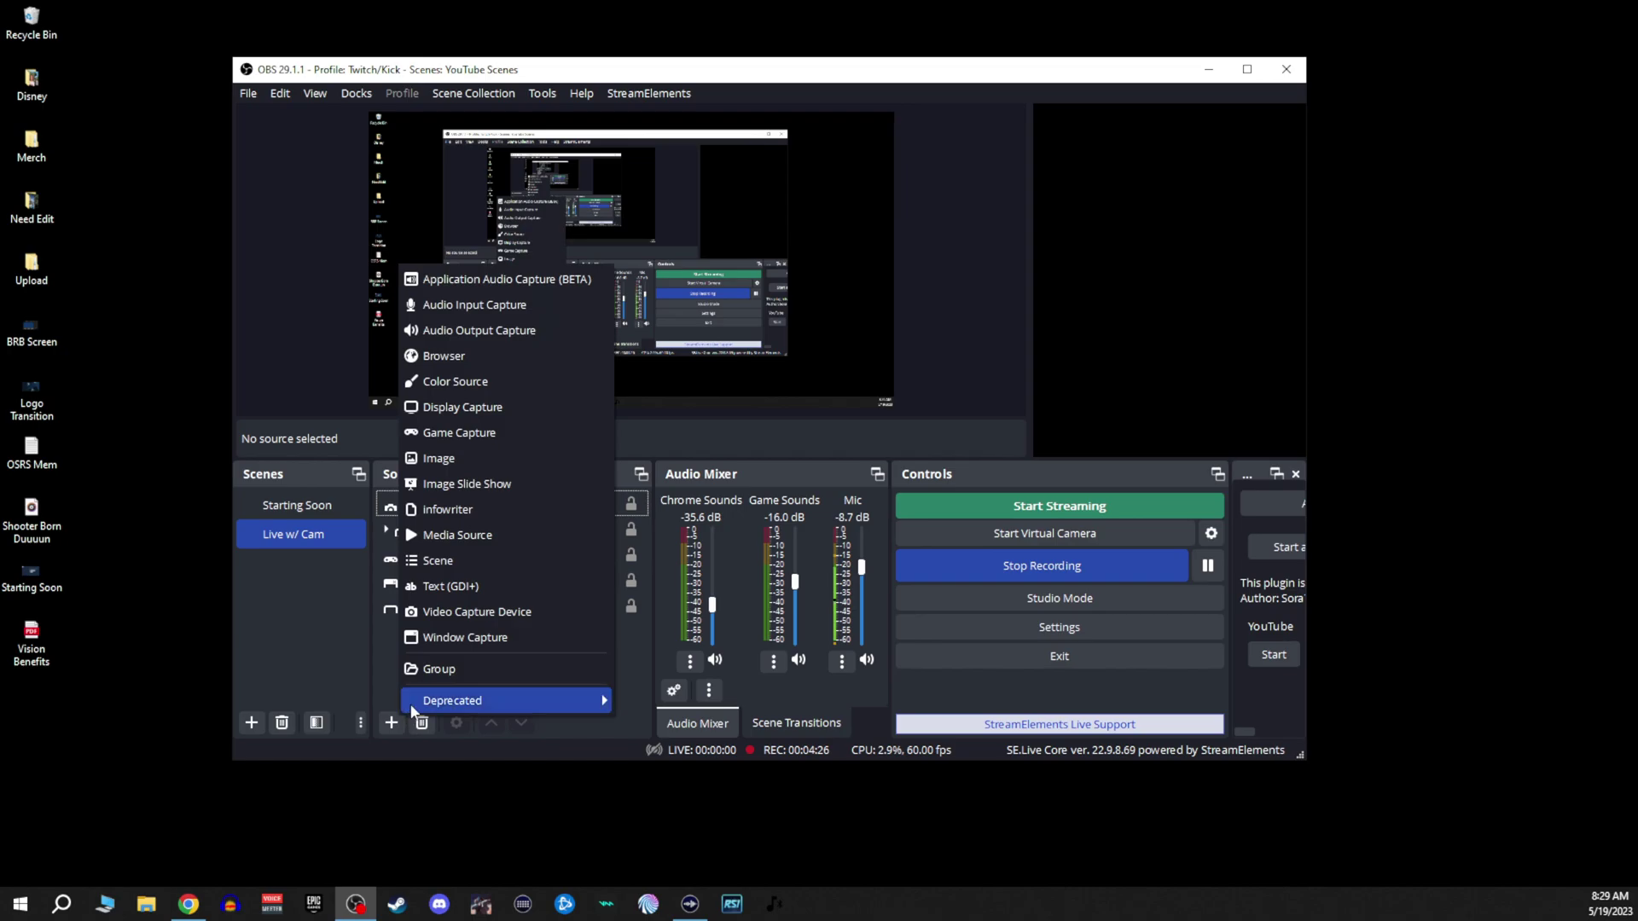
{"action": "left_click", "coordinate": [474, 359]}
{"action": "type", "text": "Kick "}
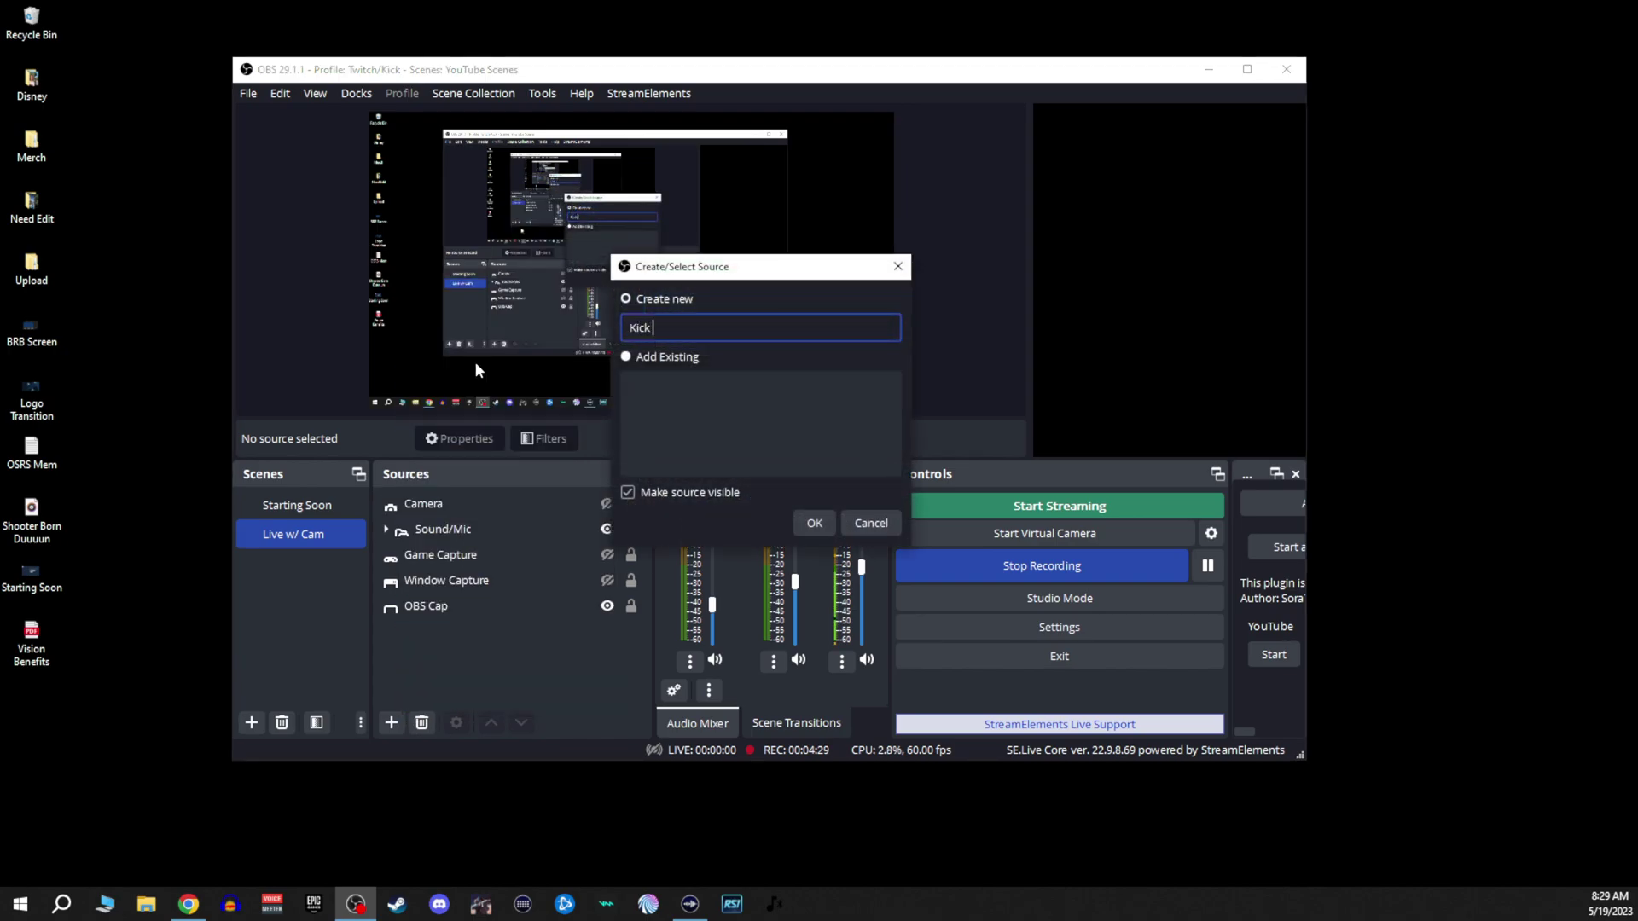
{"action": "type", "text": "Alertbox"}
{"action": "key", "text": "Return"}
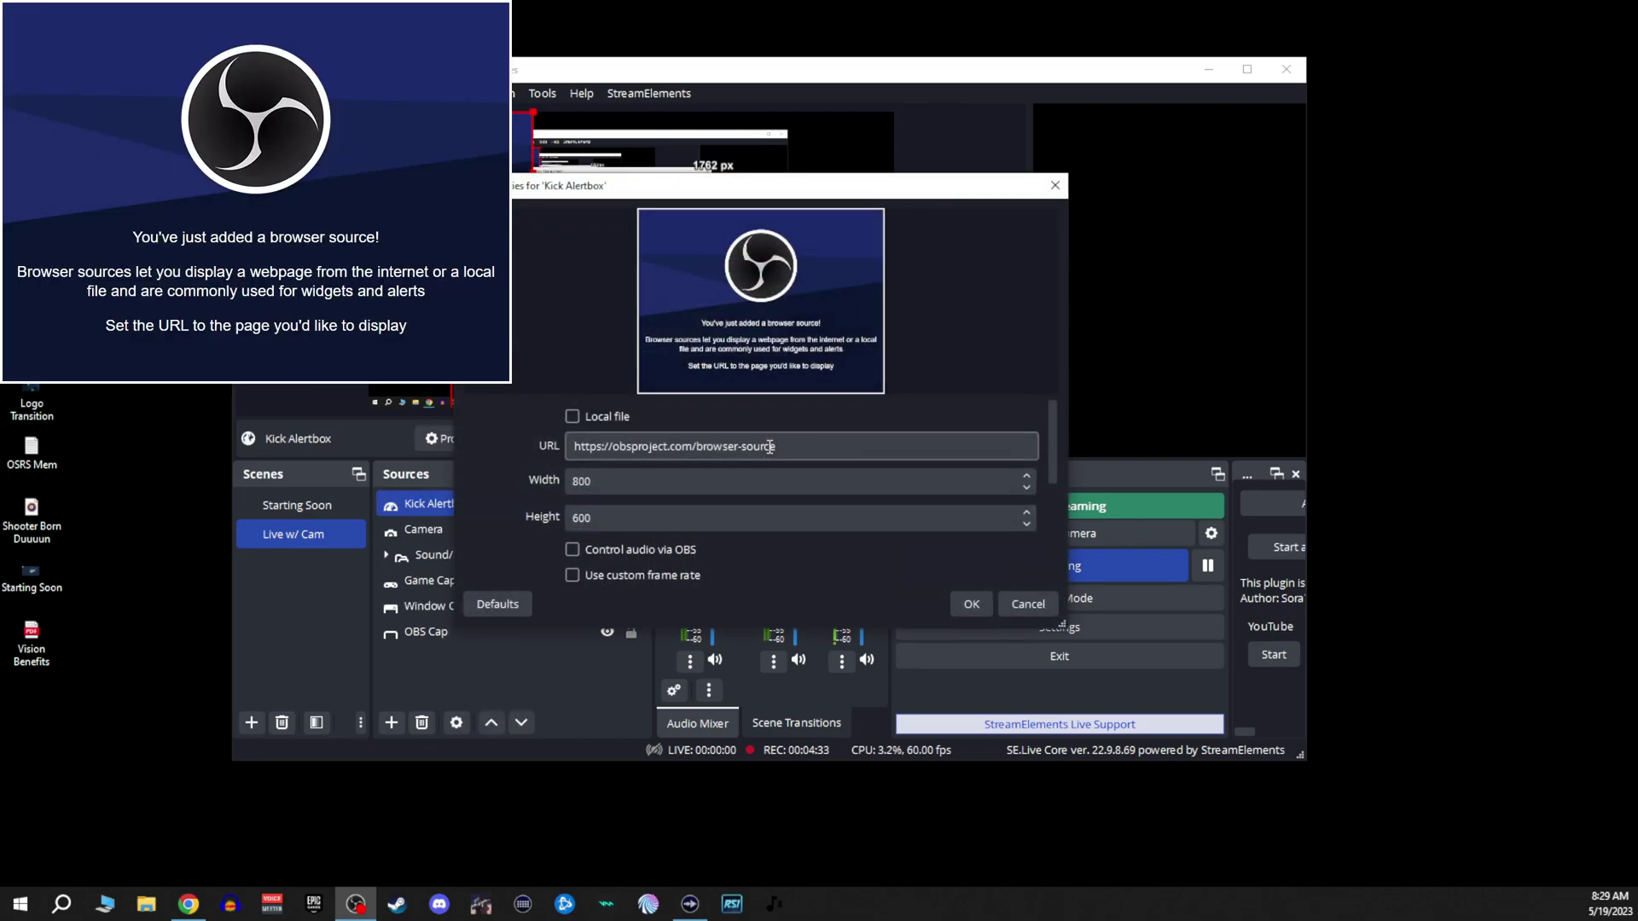
{"action": "key", "text": "Return"}
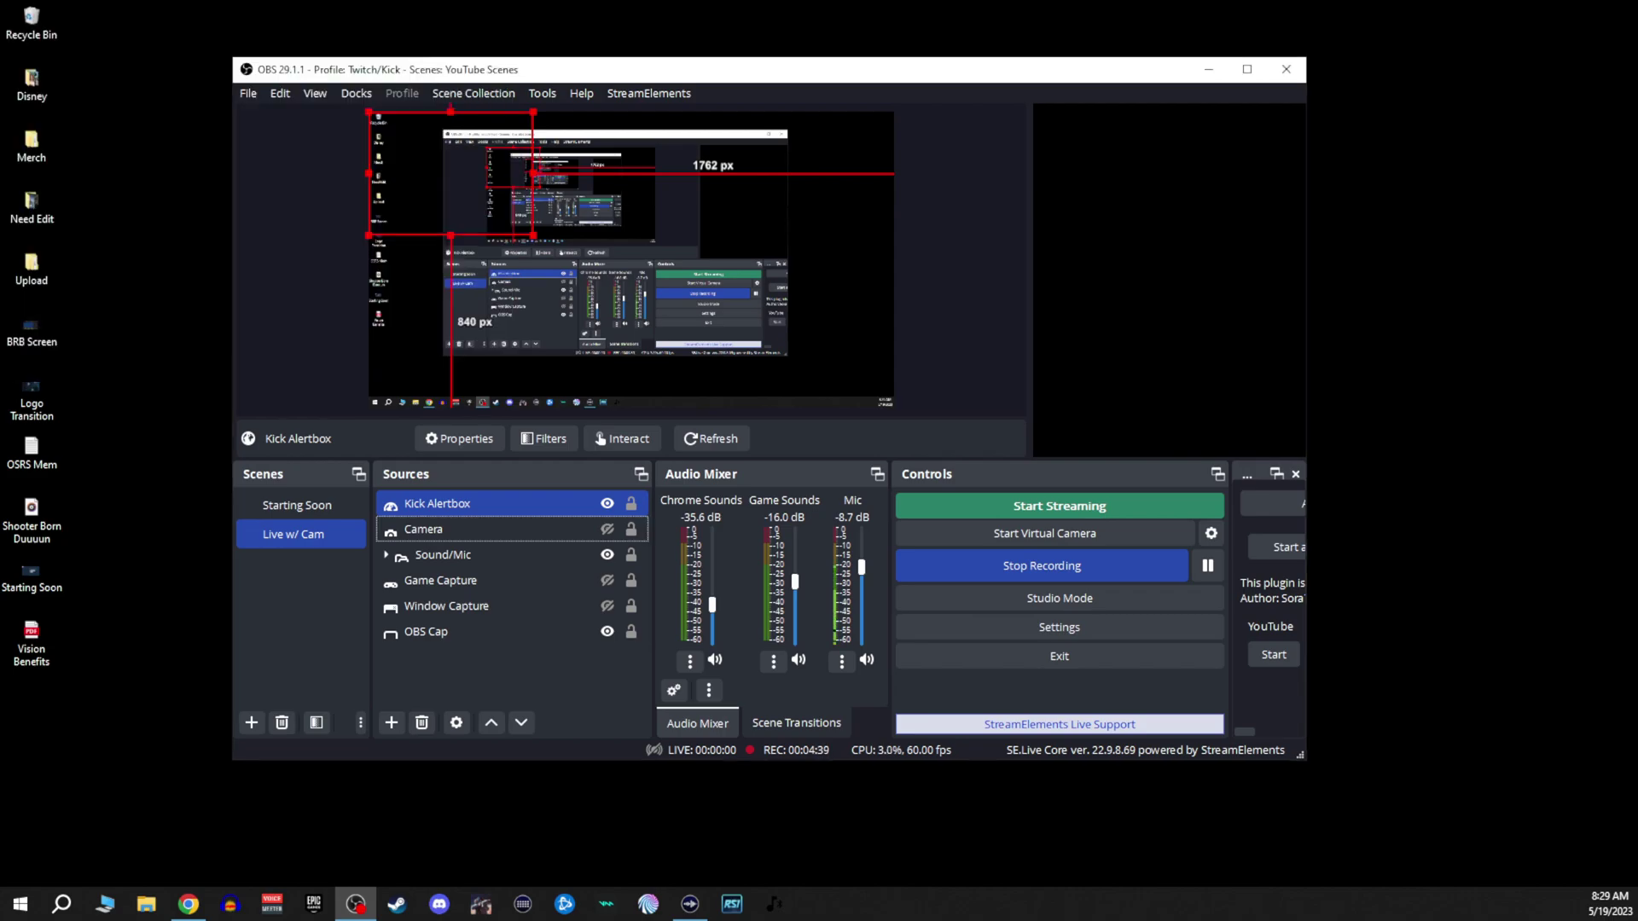
- Dock OBS on the right half and BotRix on the left, selecting the Kick Alertbox source
{"action": "left_click", "coordinate": [611, 631], "text": "ctrl"}
{"action": "left_click", "coordinate": [611, 631], "text": "ctrl"}
{"action": "left_click", "coordinate": [611, 617], "text": "ctrl"}
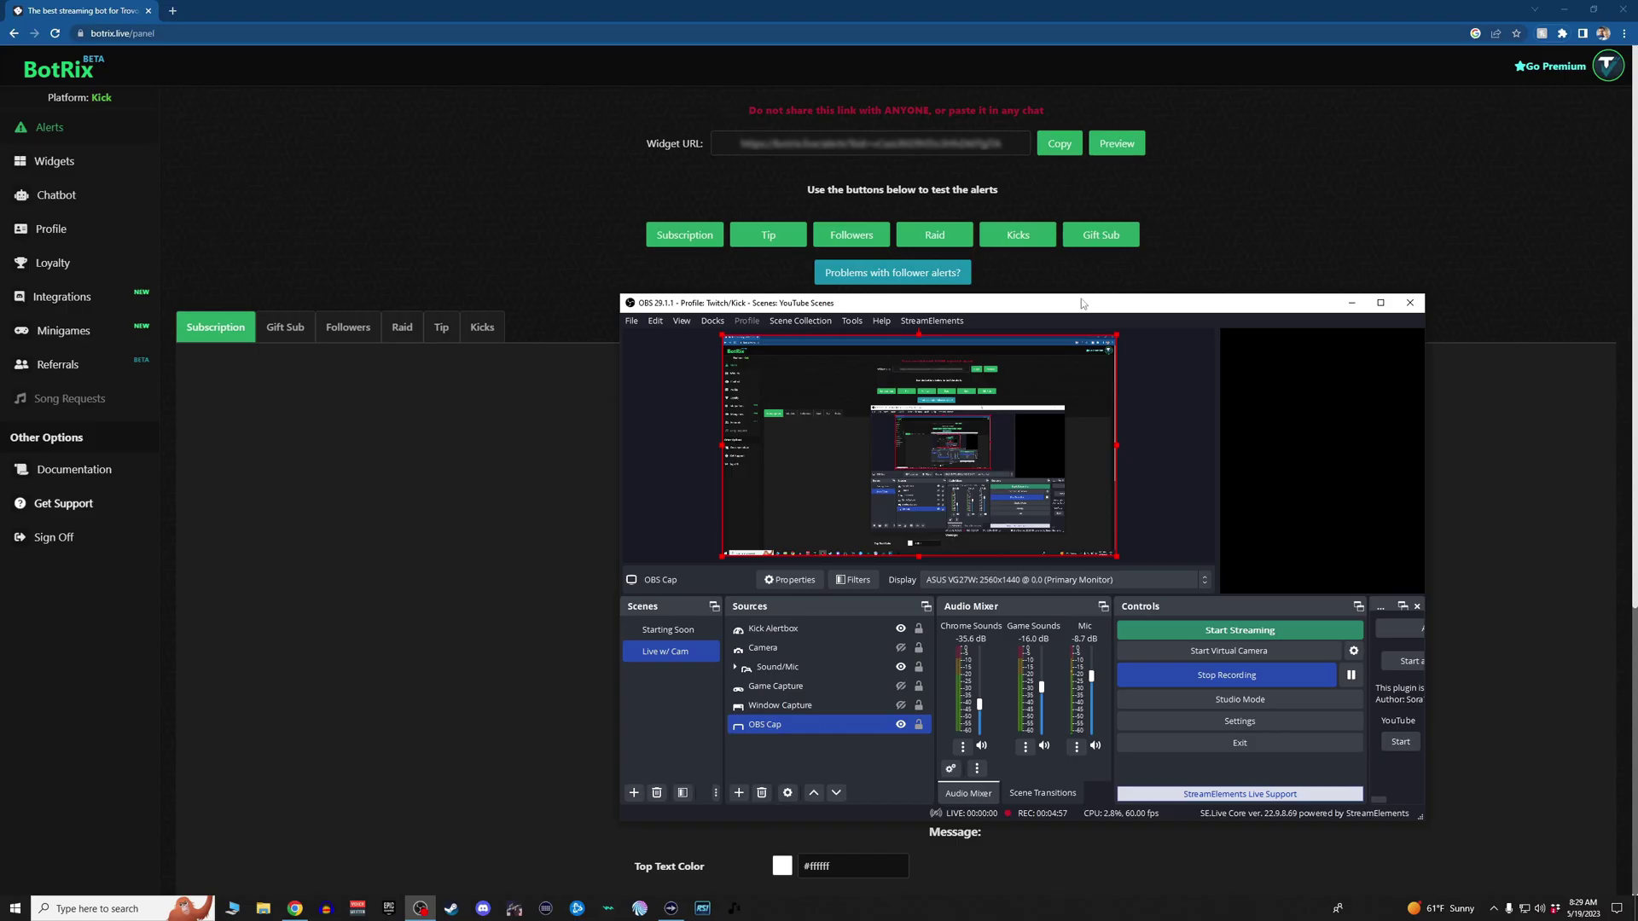
{"action": "left_click_drag", "start_coordinate": [1082, 303], "coordinate": [1634, 341]}
{"action": "left_click", "coordinate": [610, 254]}
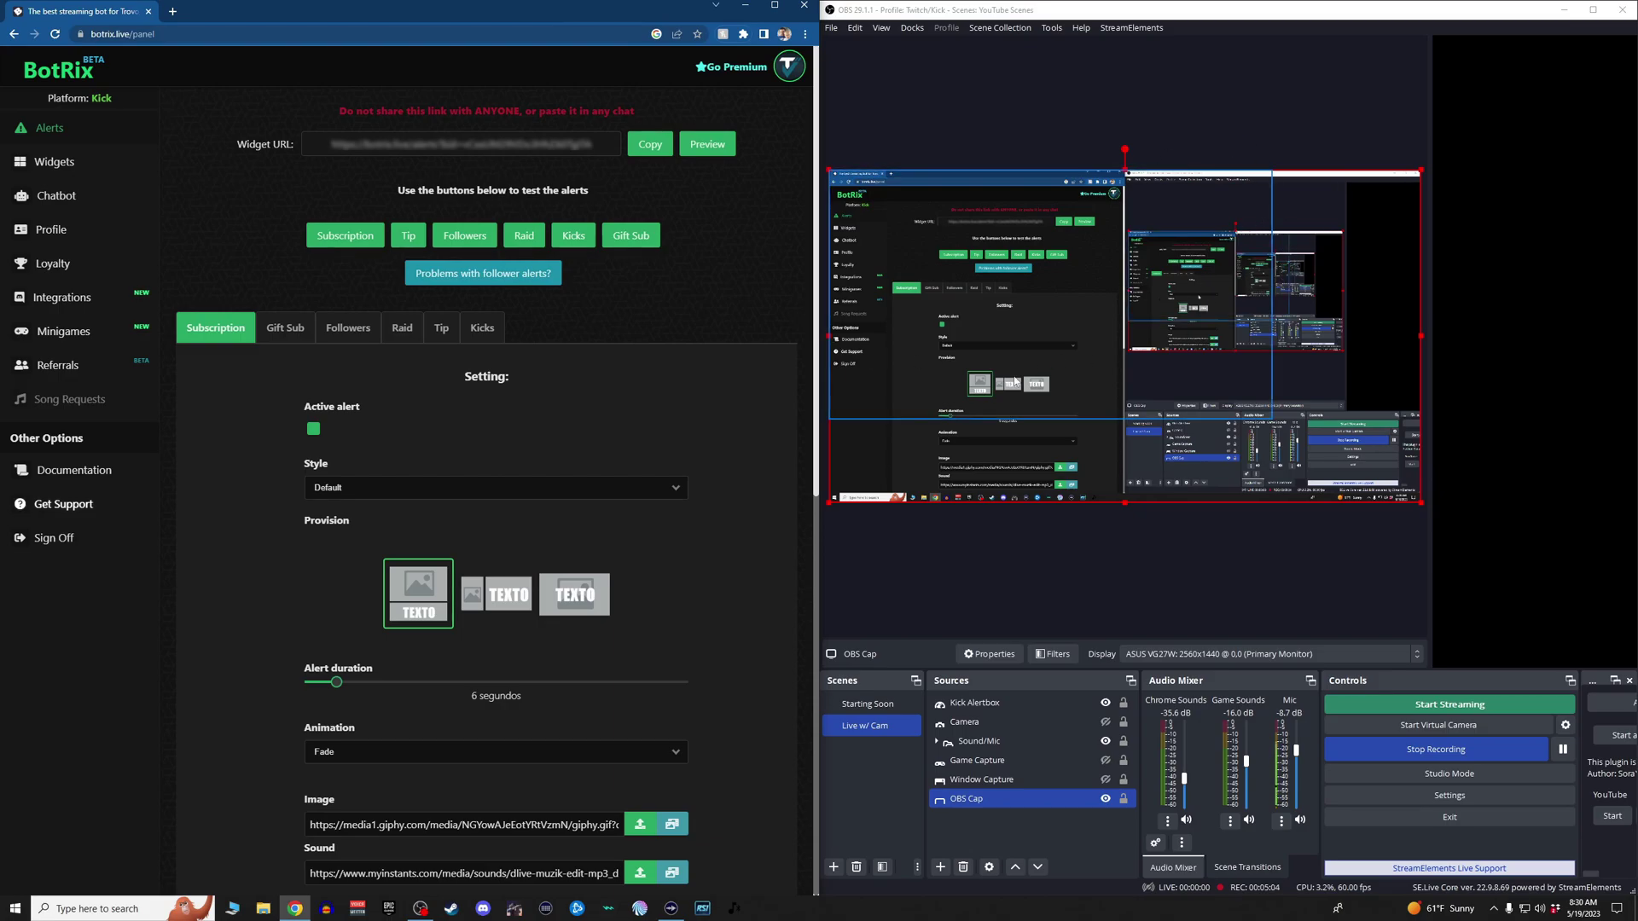
{"action": "left_click", "coordinate": [939, 247]}
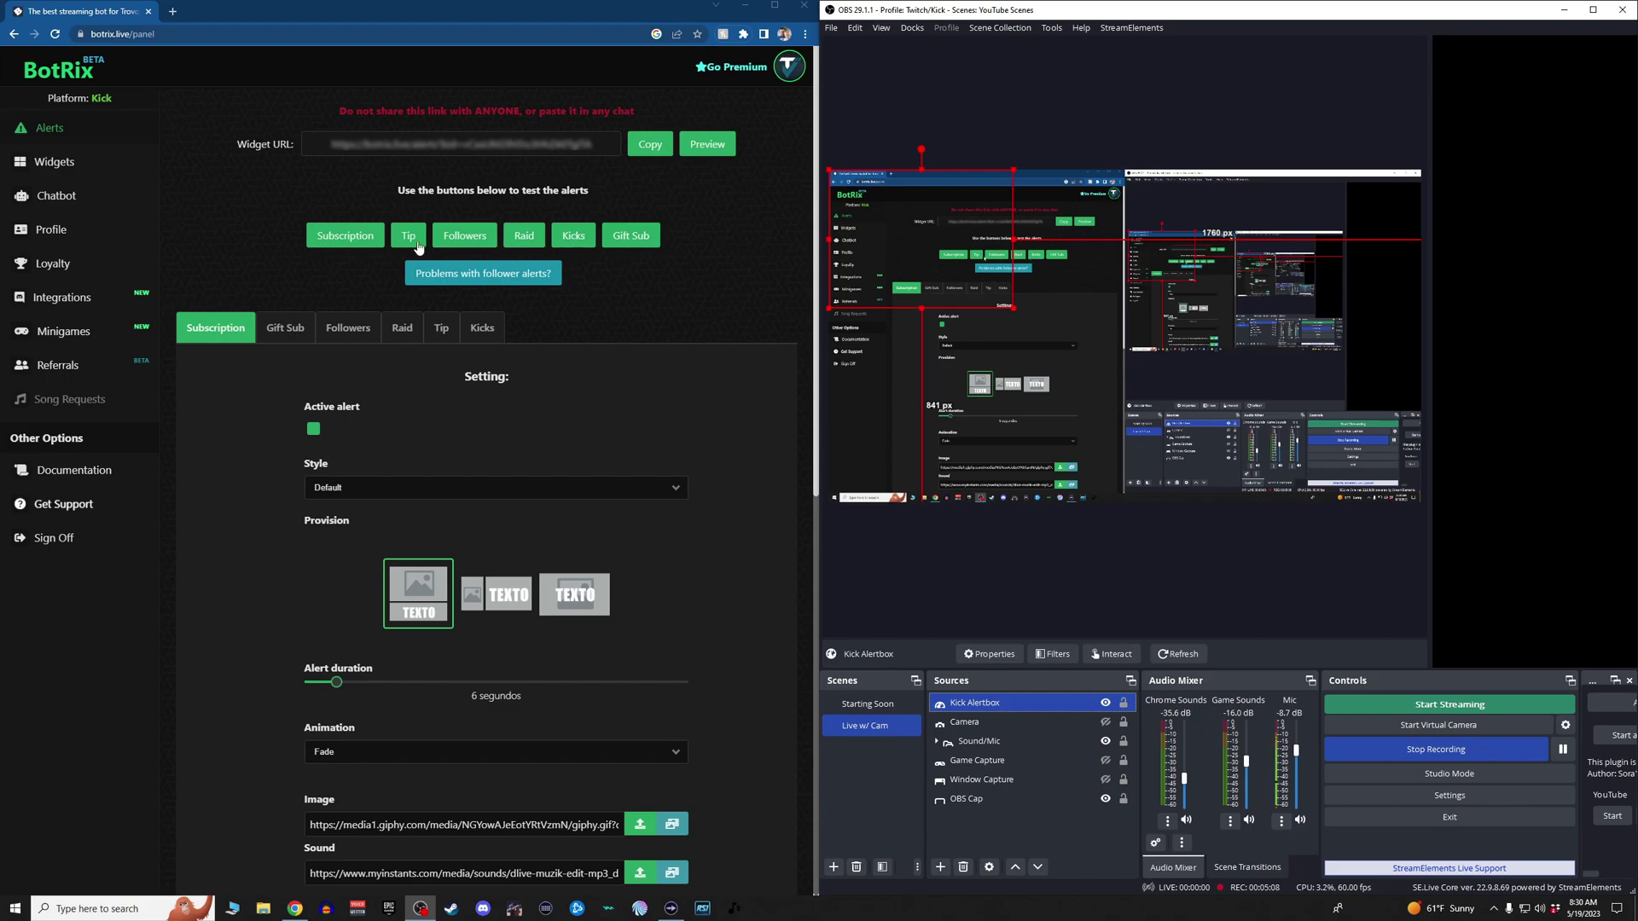
- Play a test follower alert to check it in the Kick Alertbox
{"action": "left_click", "coordinate": [468, 243]}
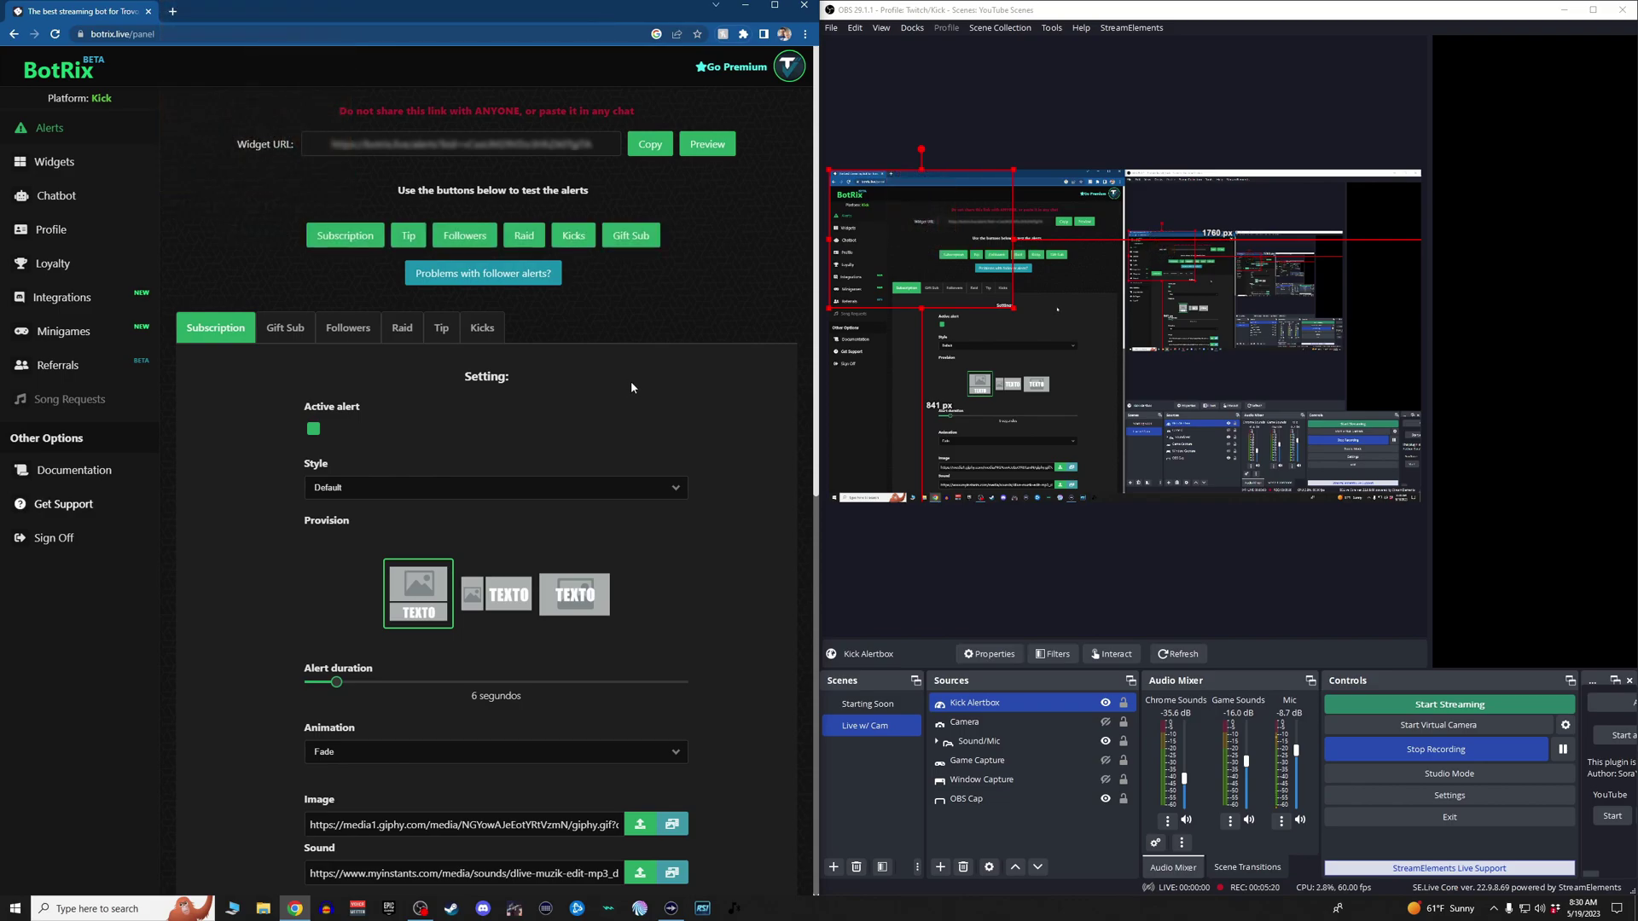
{"action": "scroll", "coordinate": [617, 290], "scroll_direction": "down", "scroll_amount": 4}
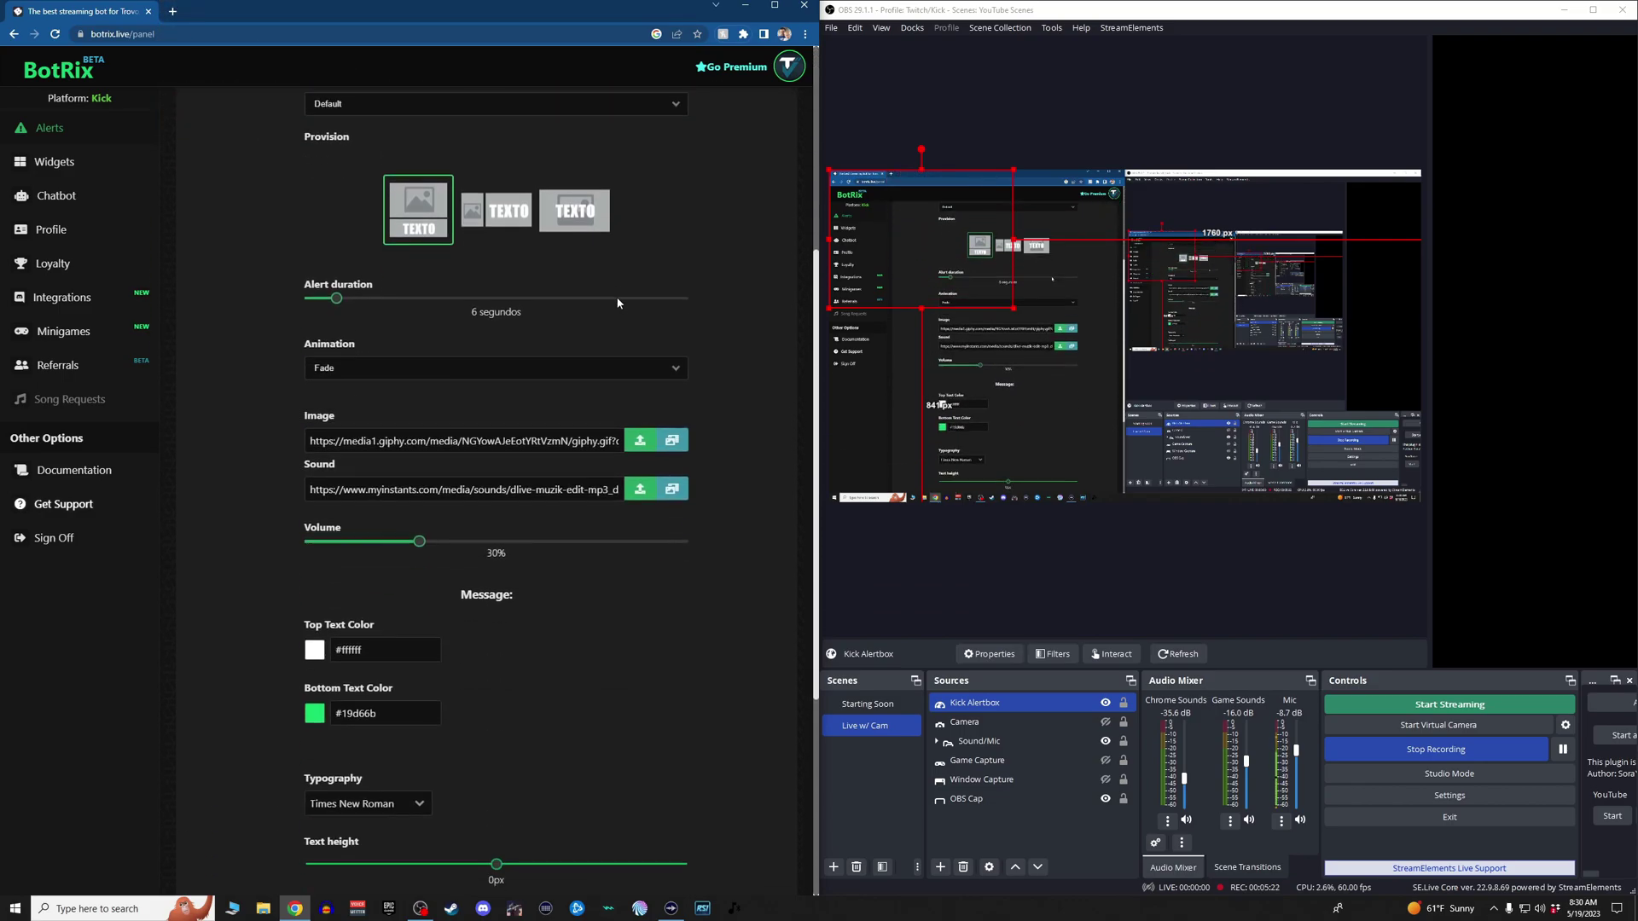
{"action": "scroll", "coordinate": [618, 302], "scroll_direction": "up", "scroll_amount": 1}
- Inspect the alert style and animation options, keeping the Fade animation unchanged
{"action": "left_click", "coordinate": [589, 235]}
{"action": "left_click", "coordinate": [584, 239]}
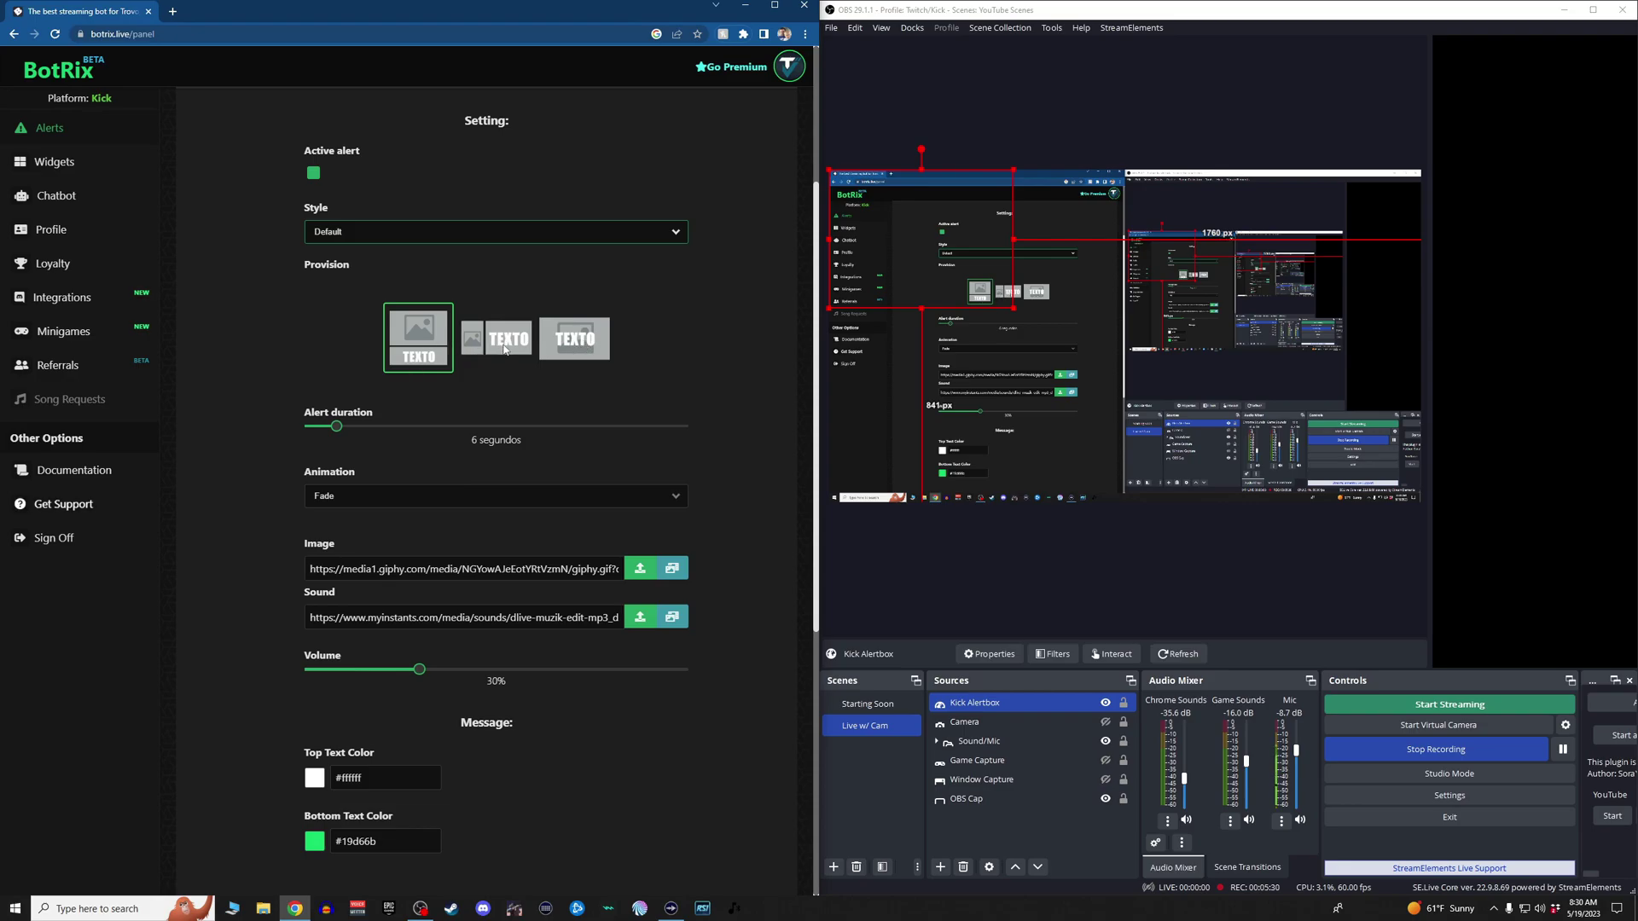
{"action": "scroll", "coordinate": [503, 382], "scroll_direction": "down", "scroll_amount": 2}
{"action": "left_click", "coordinate": [399, 309]}
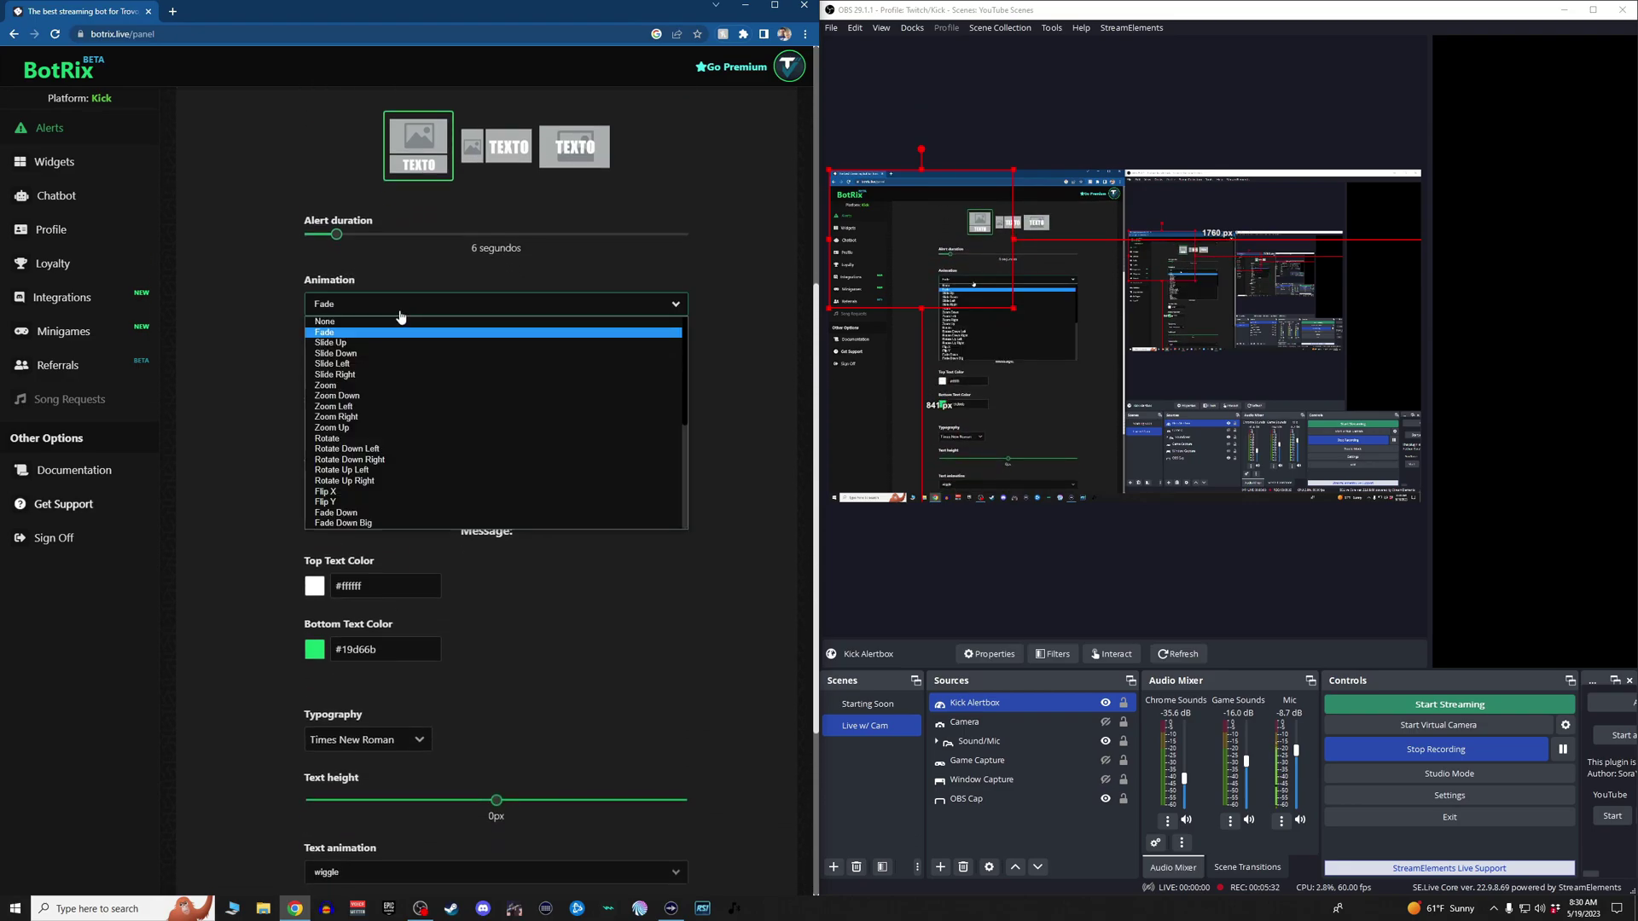
{"action": "left_click", "coordinate": [253, 282]}
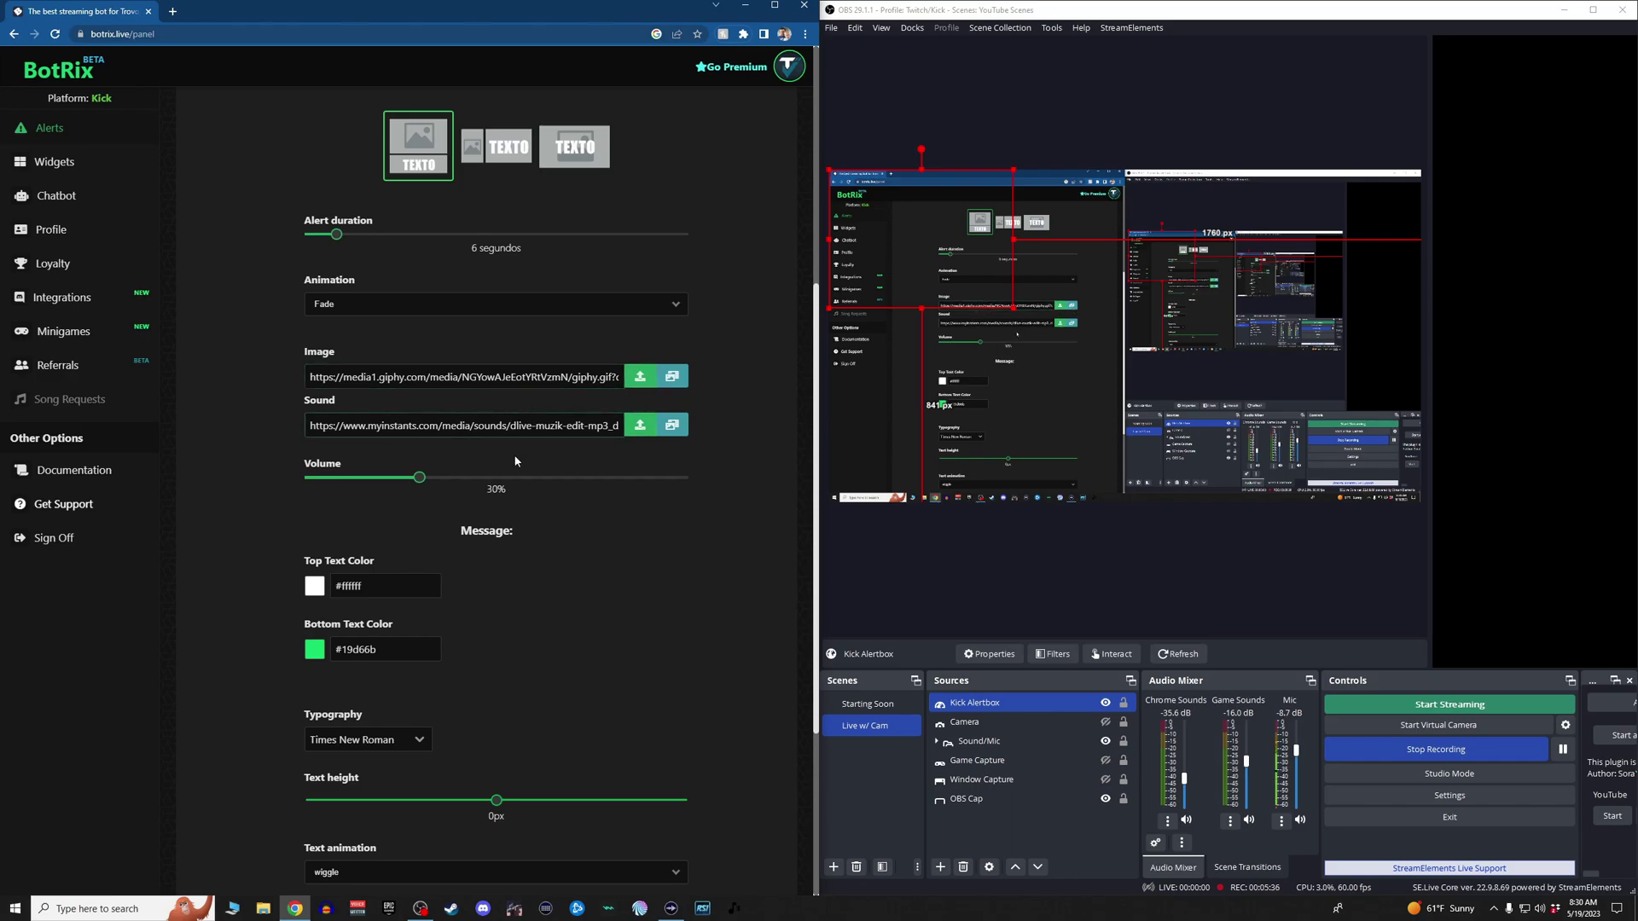
{"action": "scroll", "coordinate": [546, 495], "scroll_direction": "down", "scroll_amount": 3}
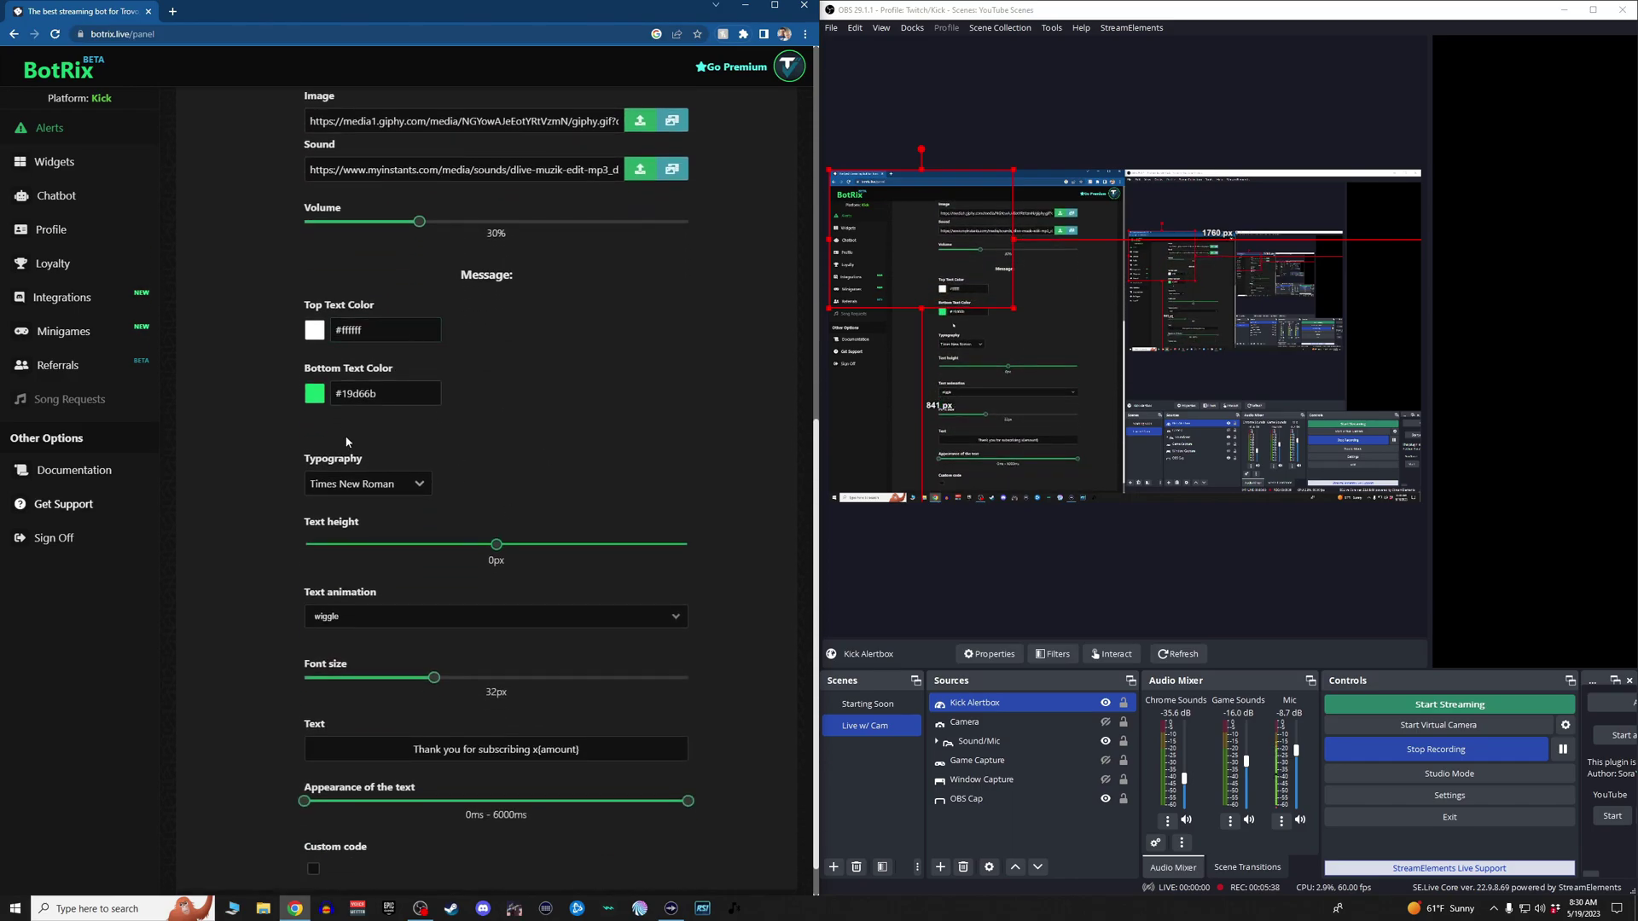
{"action": "scroll", "coordinate": [541, 461], "scroll_direction": "down", "scroll_amount": 1}
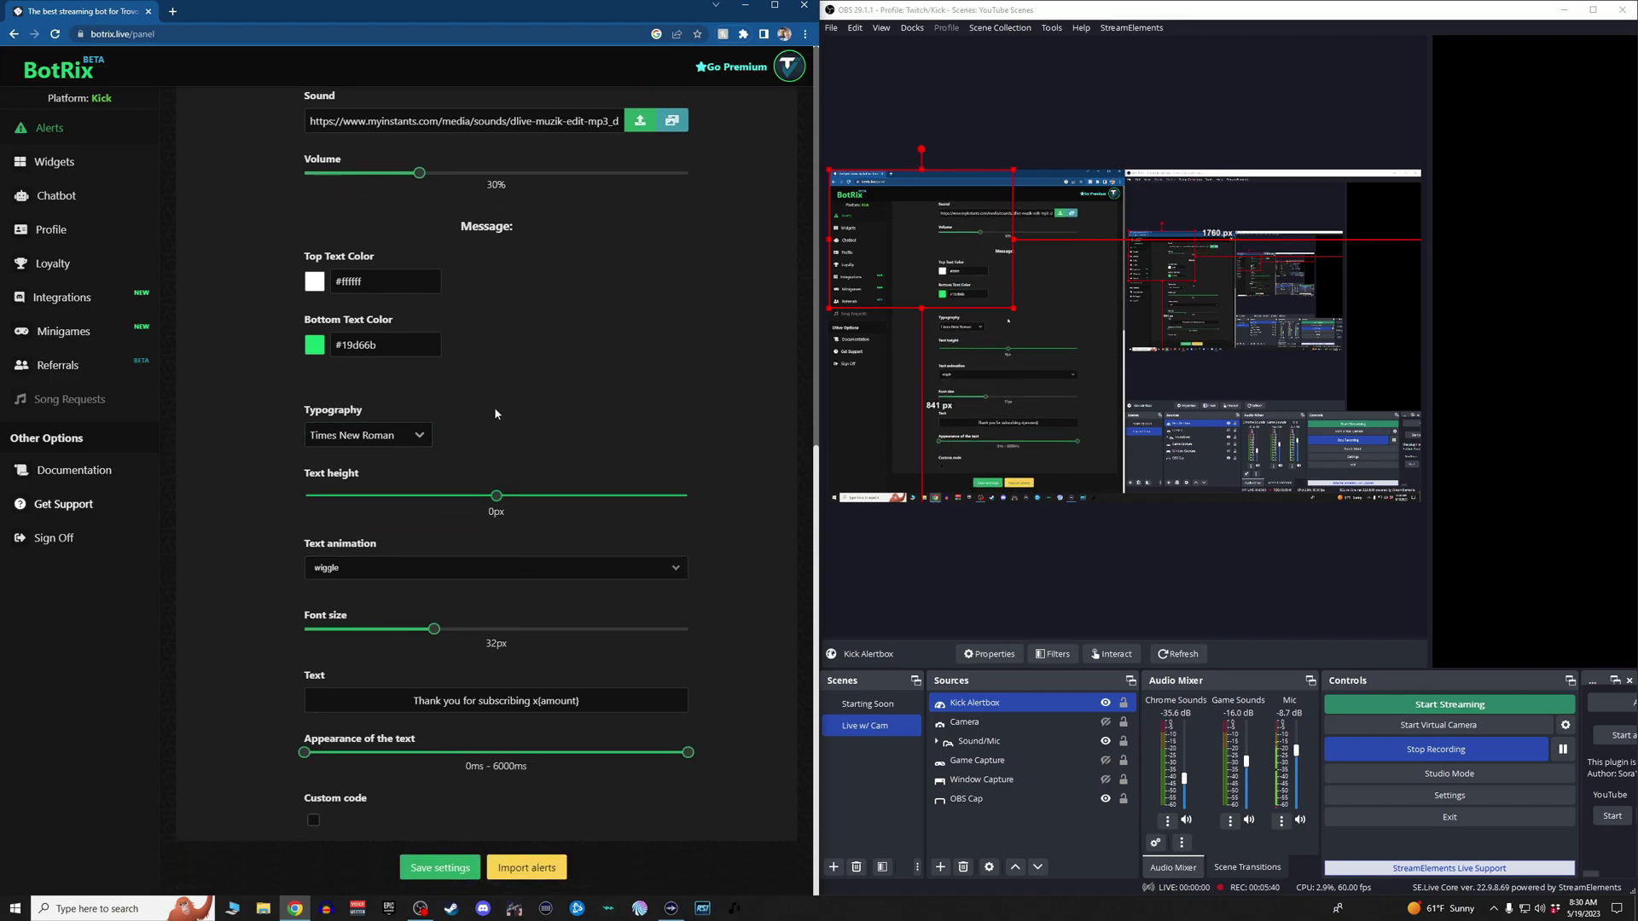
{"action": "scroll", "coordinate": [494, 402], "scroll_direction": "up", "scroll_amount": 9}
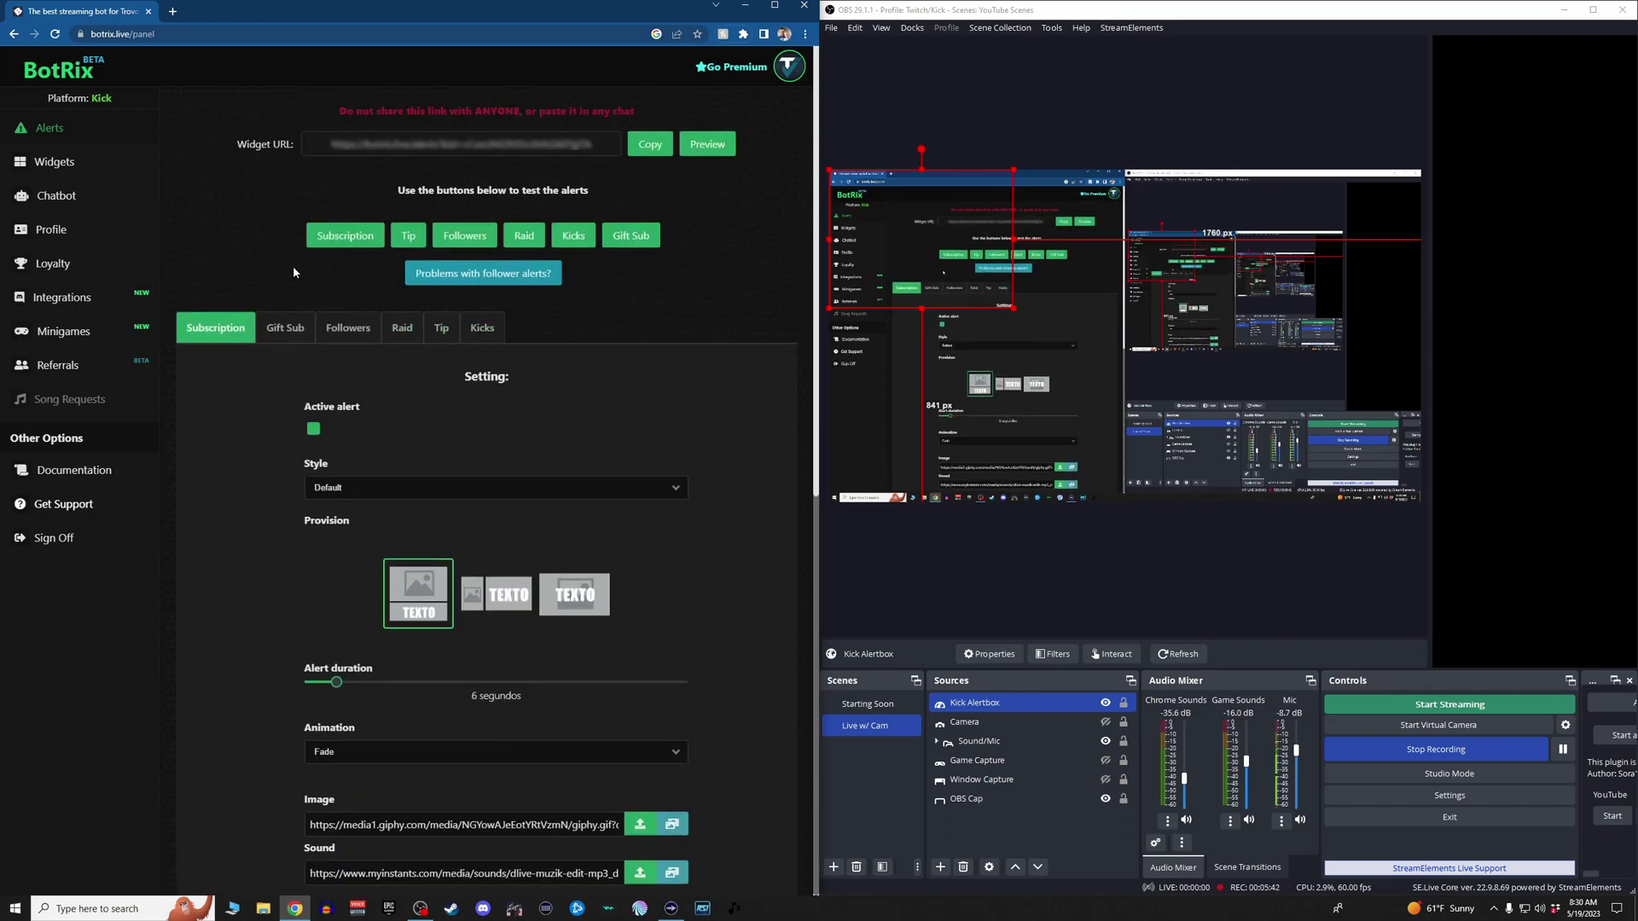
{"action": "left_click", "coordinate": [78, 162]}
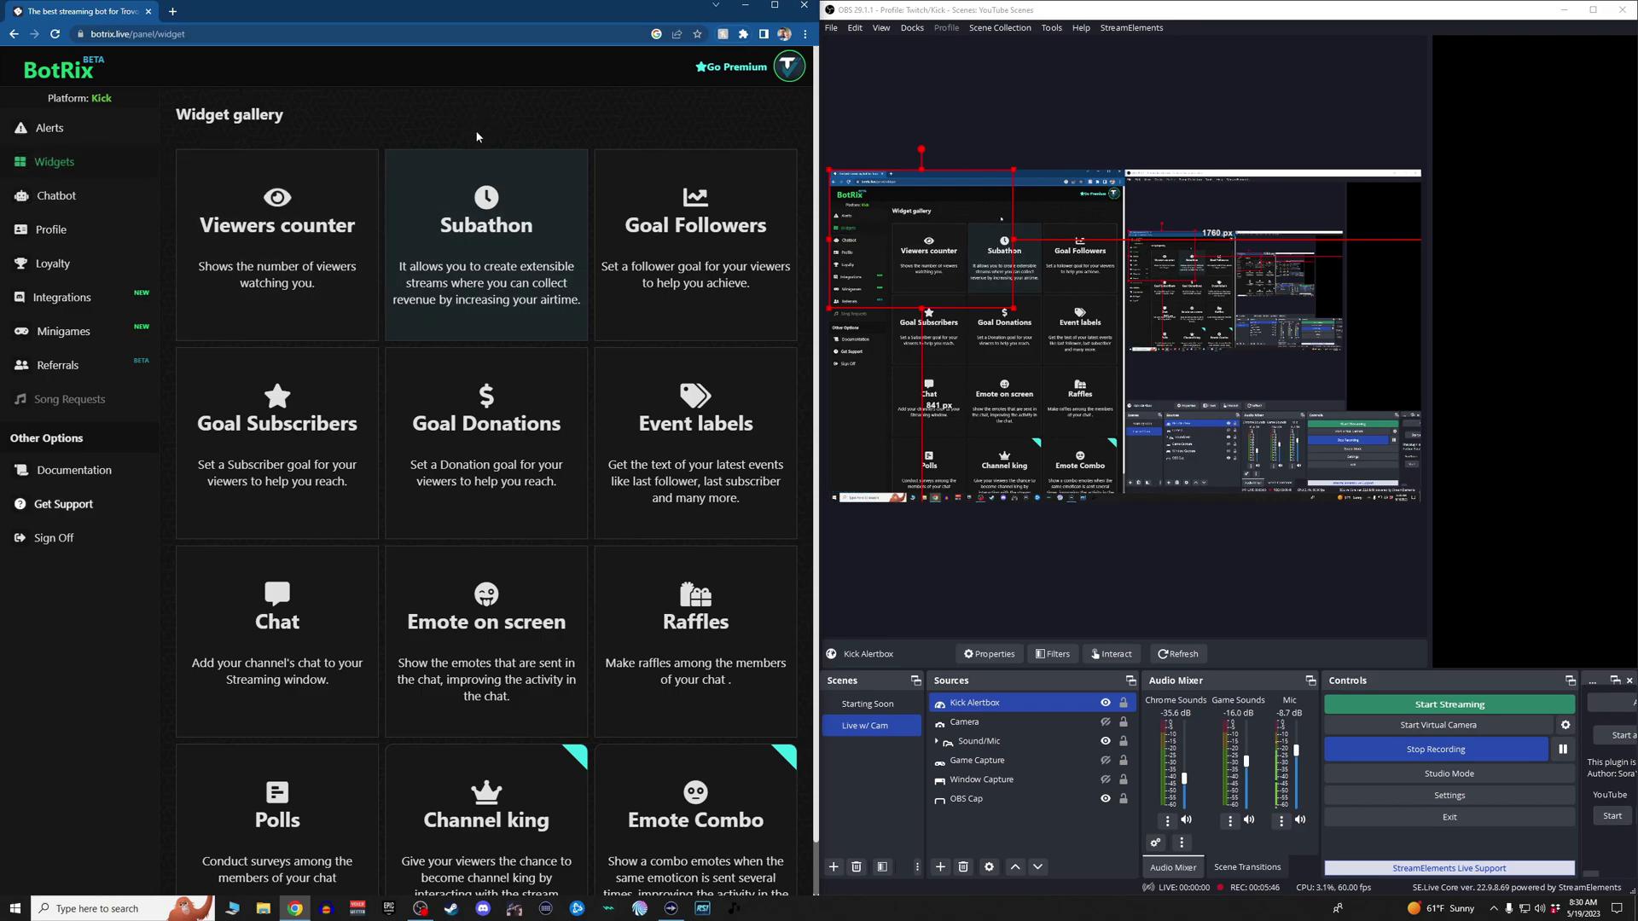
- Scroll through the Widget gallery to browse the available widgets
{"action": "scroll", "coordinate": [451, 237], "scroll_direction": "down", "scroll_amount": 1}
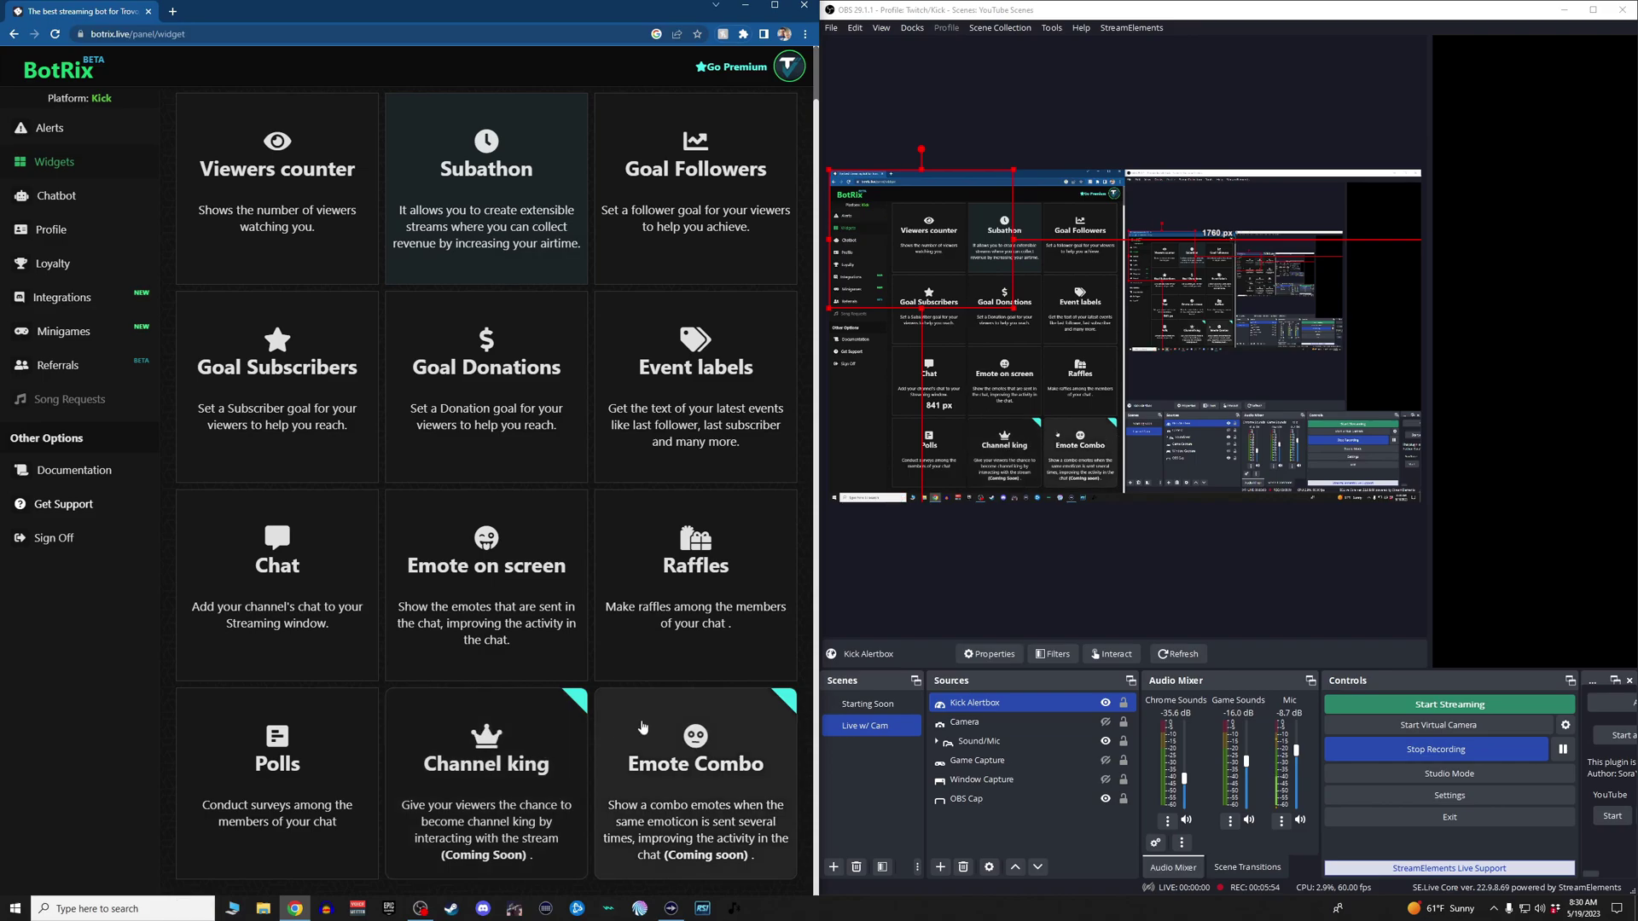
{"action": "scroll", "coordinate": [604, 253], "scroll_direction": "up", "scroll_amount": 2}
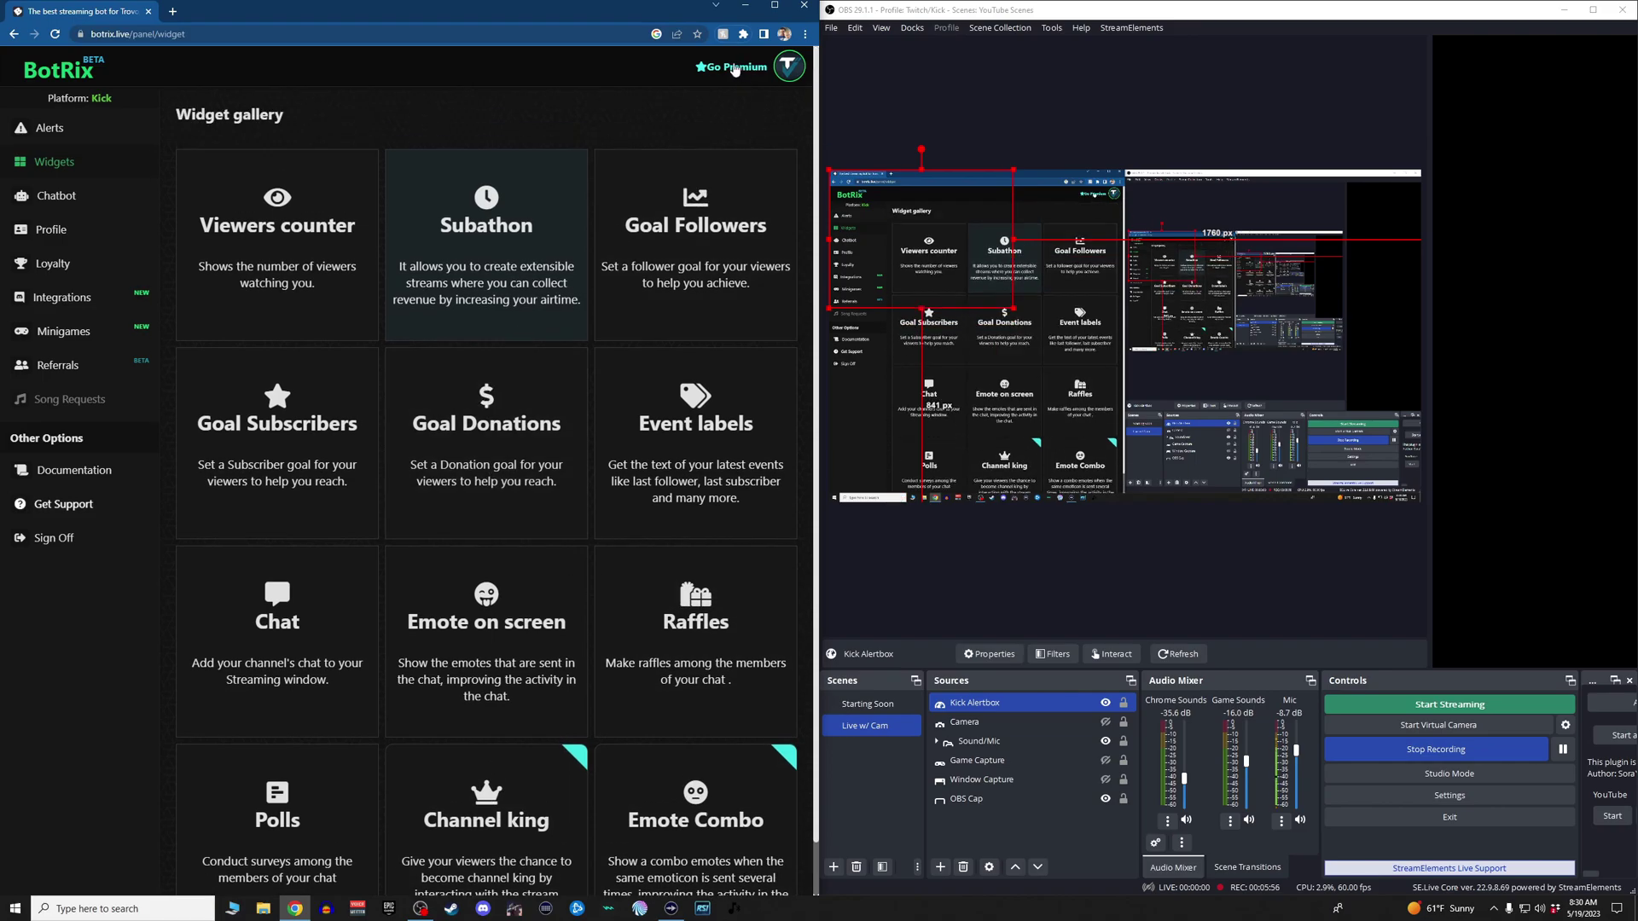
{"action": "scroll", "coordinate": [529, 462], "scroll_direction": "down", "scroll_amount": 1}
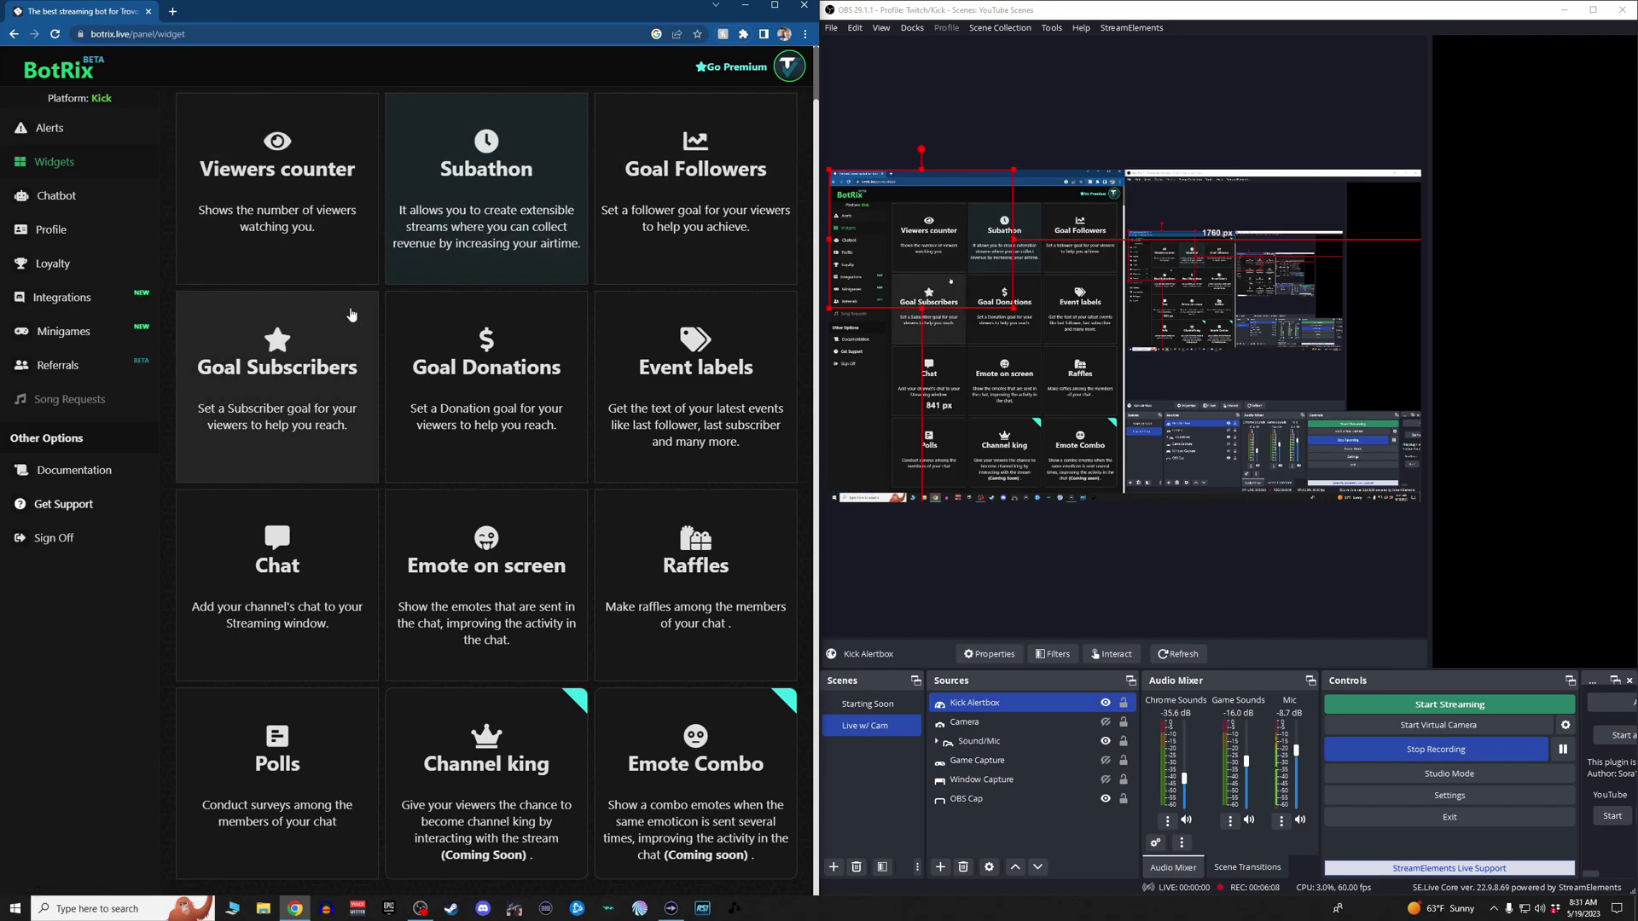
- Open Goal Followers, try Normal then pick the Clean design, and copy the widget link
{"action": "left_click", "coordinate": [680, 207]}
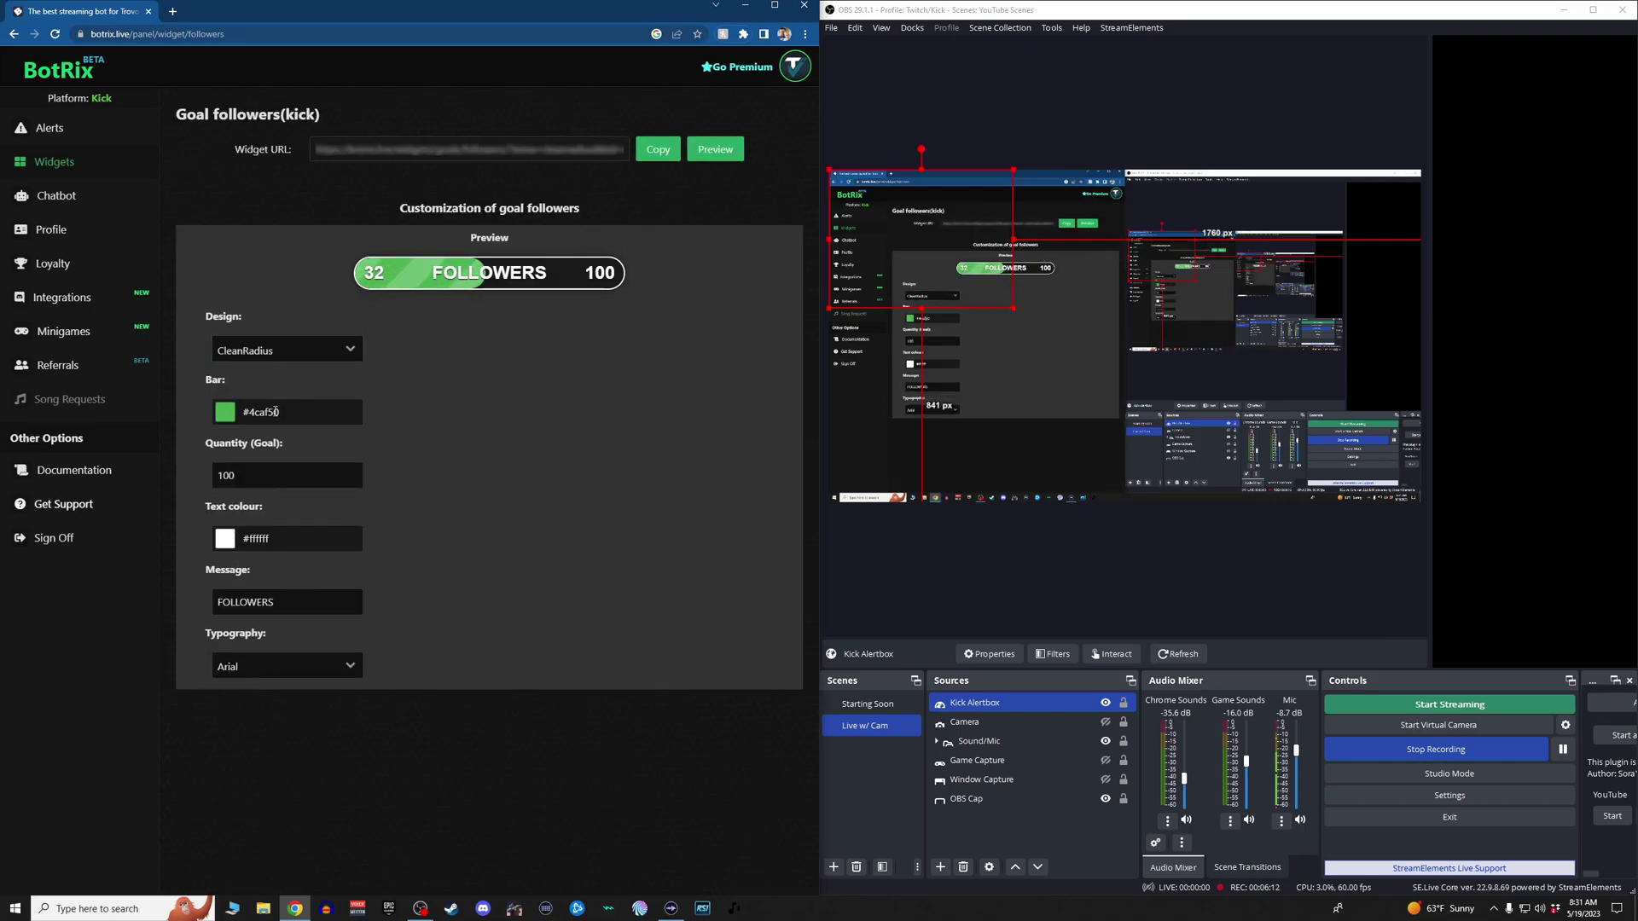
{"action": "left_click", "coordinate": [340, 350]}
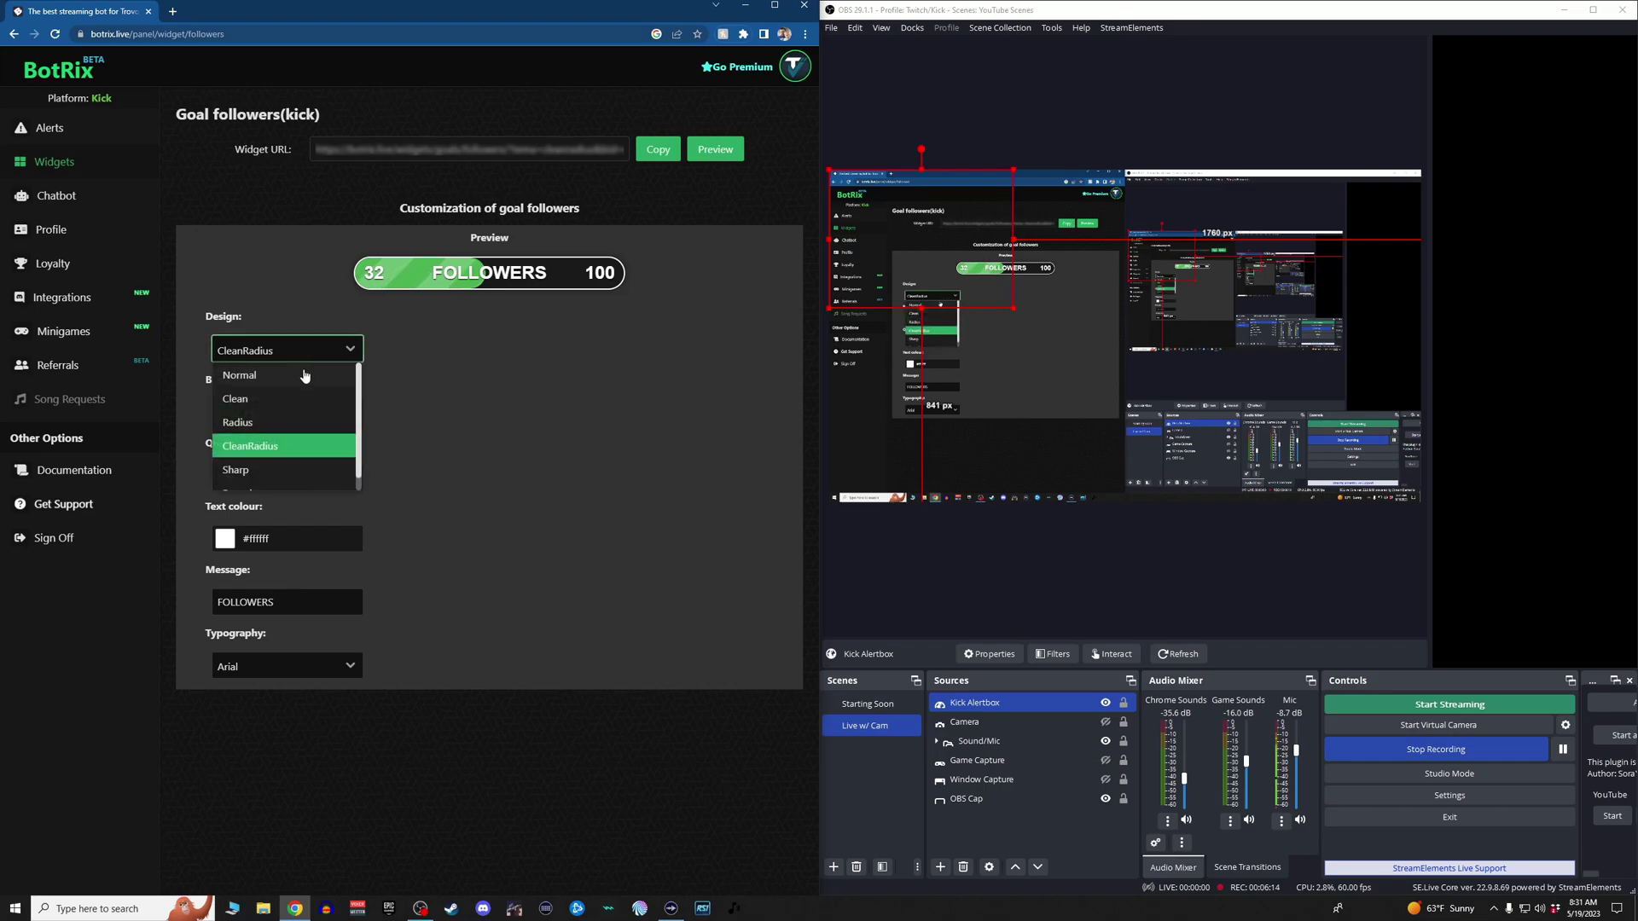
{"action": "left_click", "coordinate": [263, 379]}
{"action": "left_click", "coordinate": [289, 351]}
{"action": "left_click", "coordinate": [276, 398]}
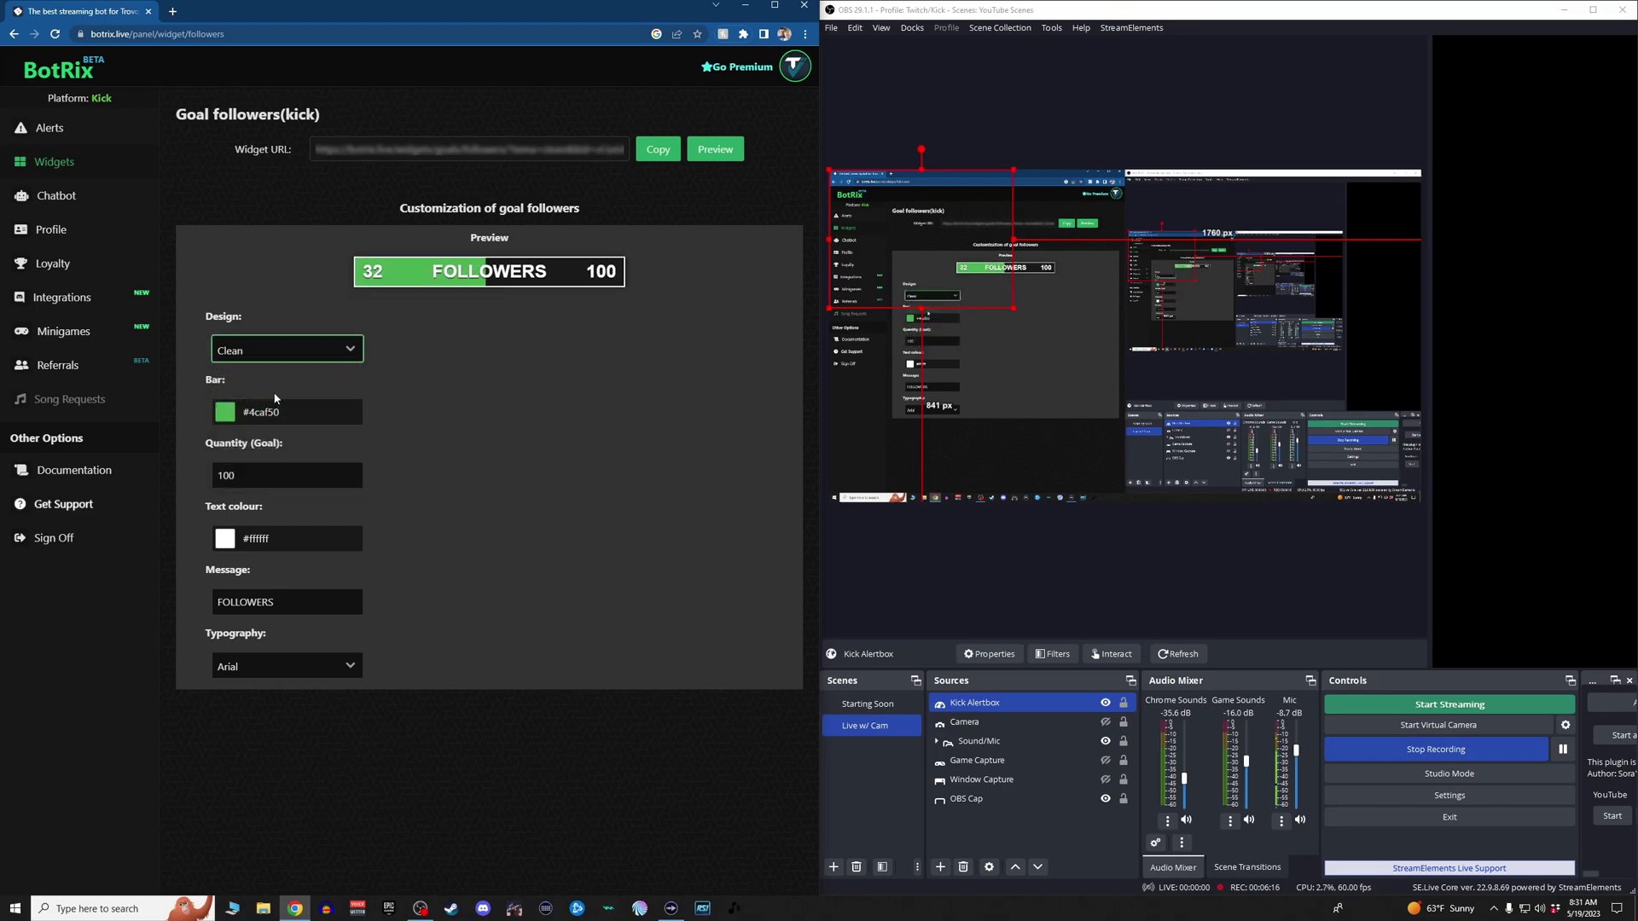
{"action": "left_click", "coordinate": [673, 158]}
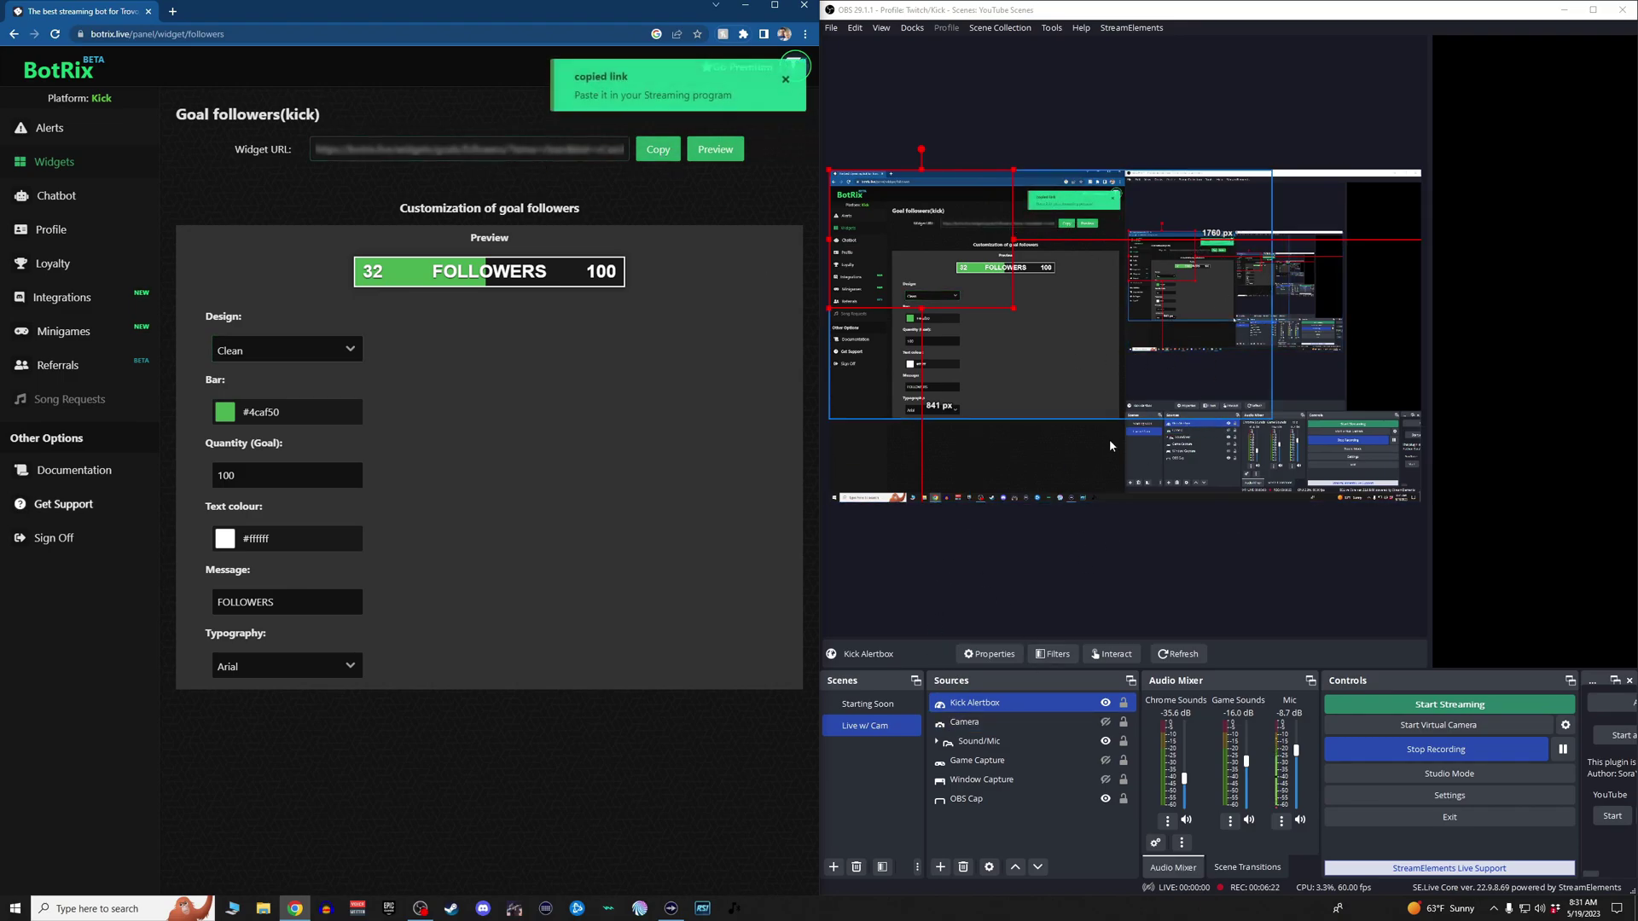
- Add a 'Follower Goal' browser source with the widget URL, resized along the canvas top
{"action": "left_click", "coordinate": [941, 867]}
{"action": "left_click", "coordinate": [984, 600]}
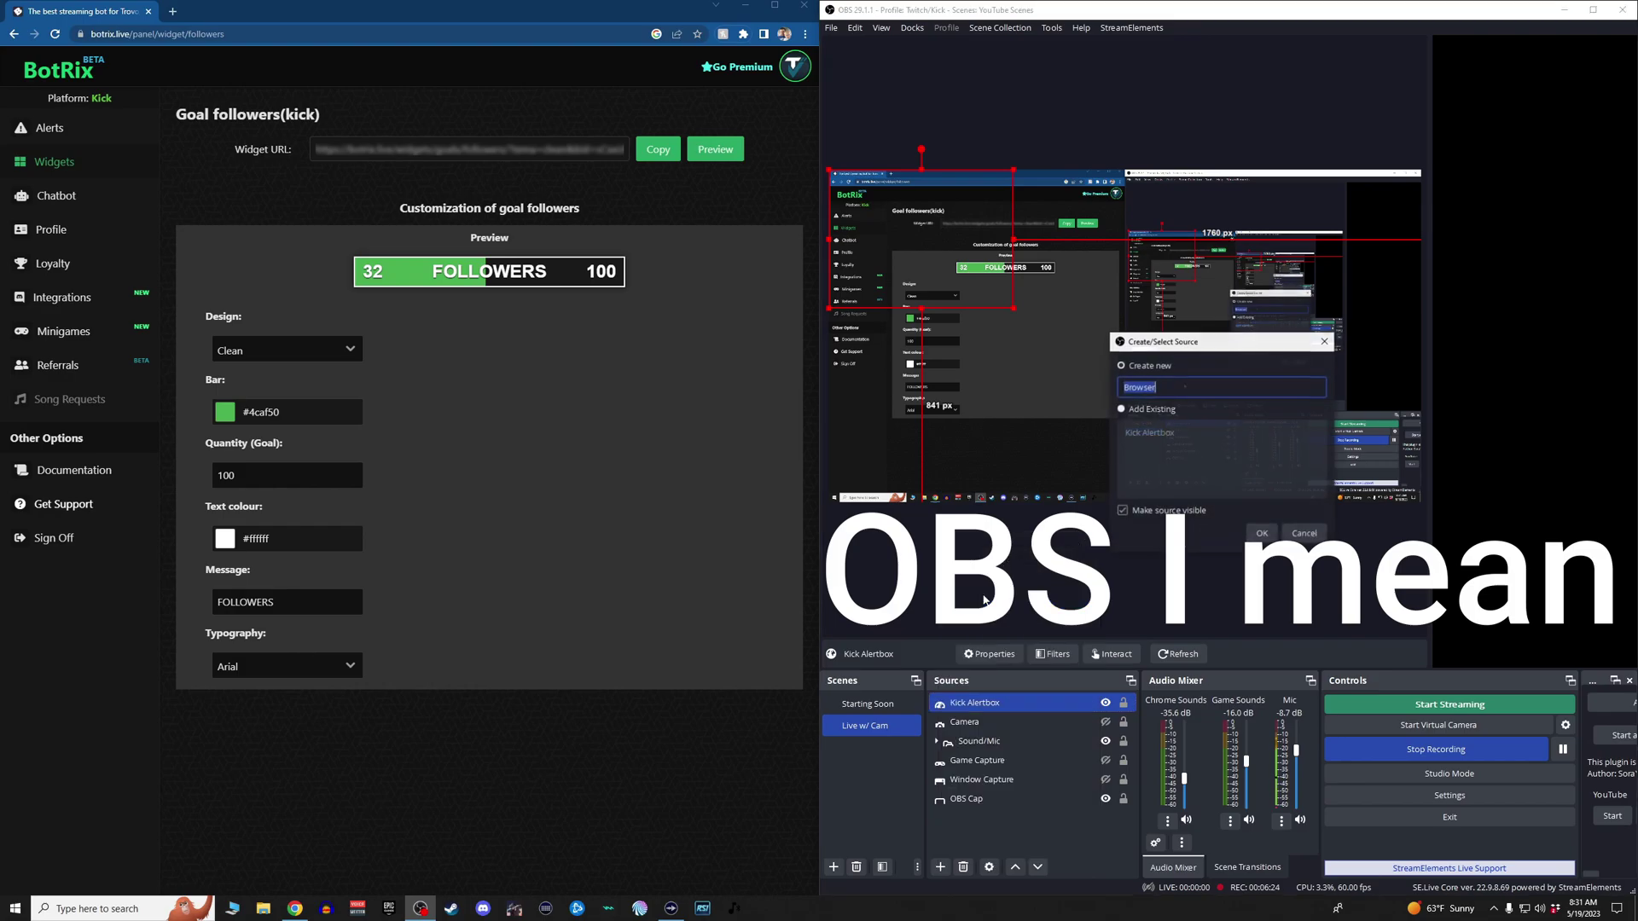
{"action": "type", "text": "Followe"}
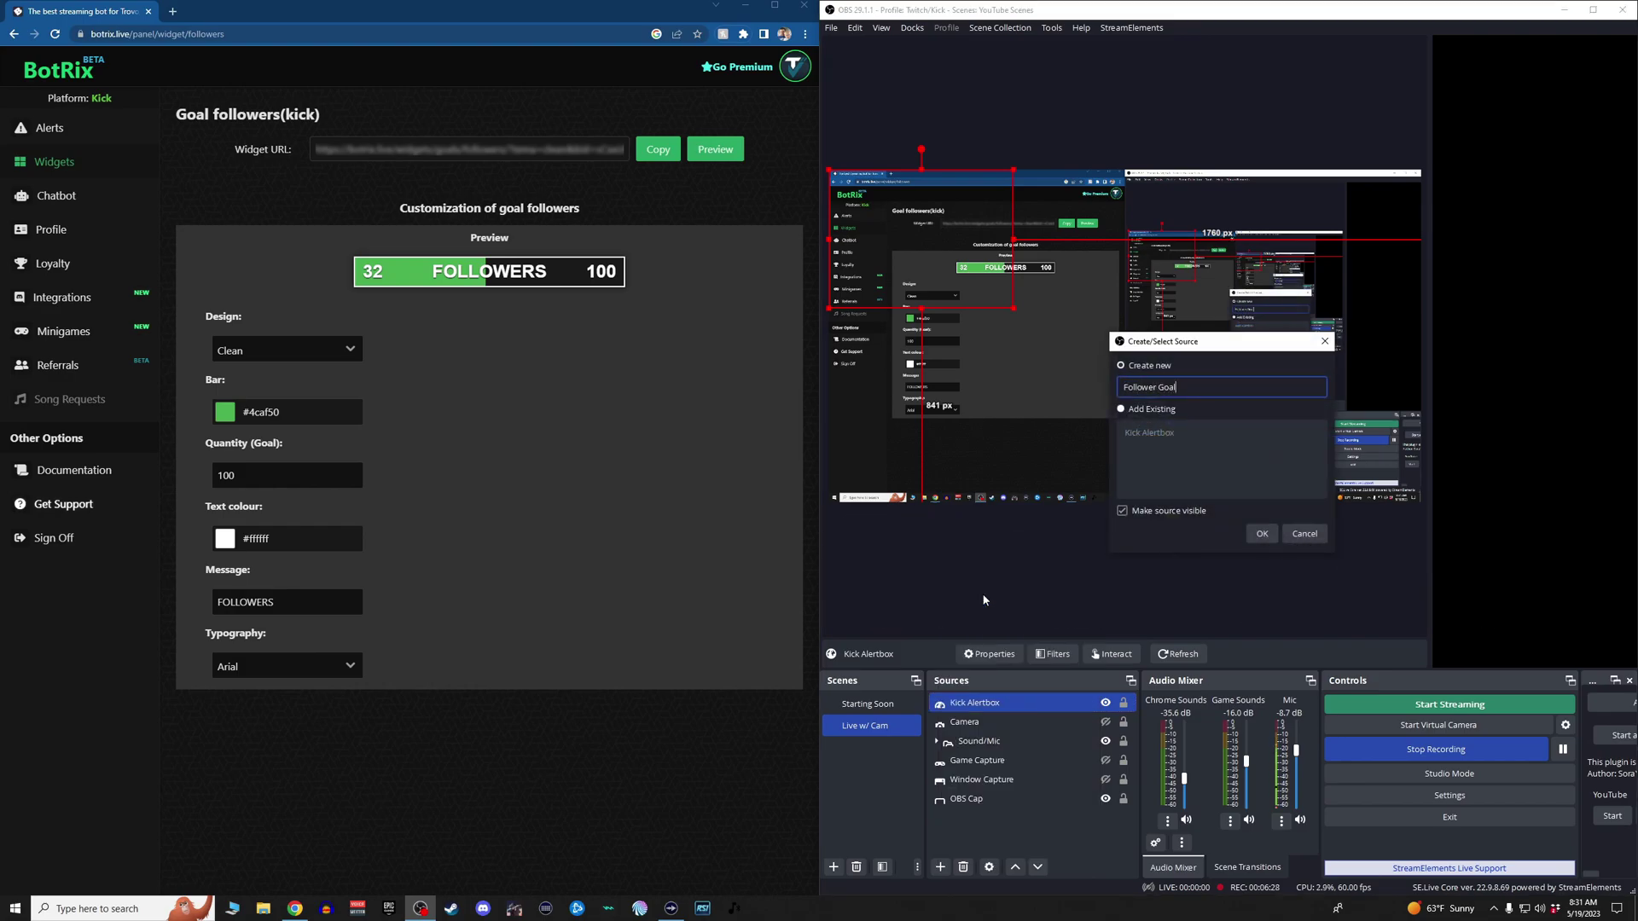
{"action": "key", "text": "Return"}
{"action": "triple_click", "coordinate": [1241, 477]}
{"action": "key", "text": "Escape"}
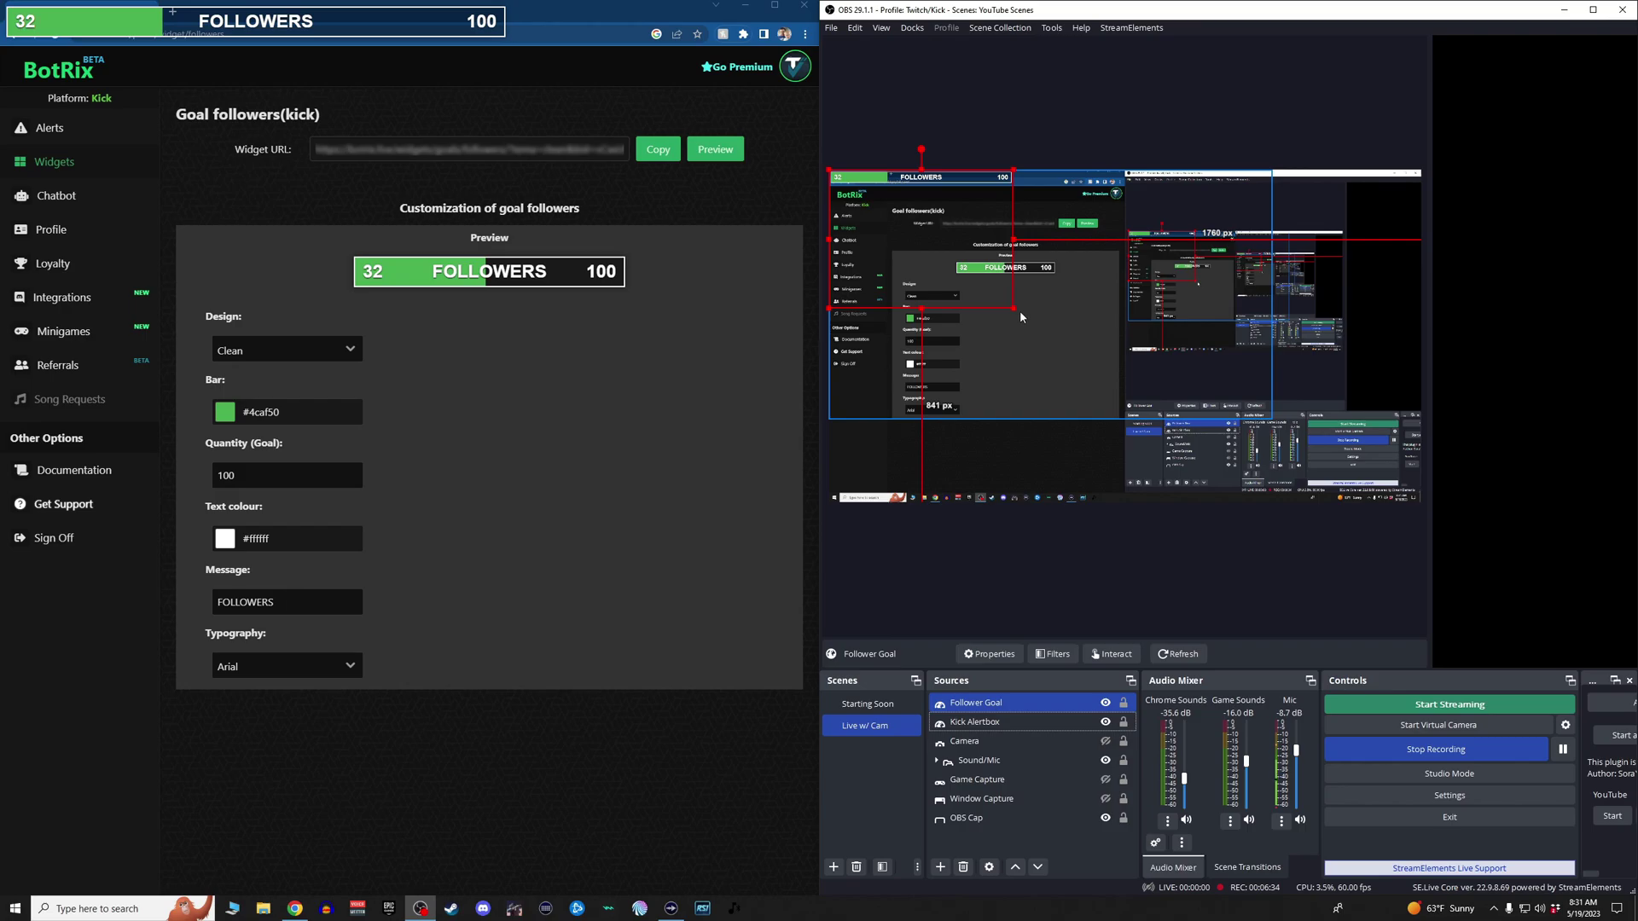
{"action": "mouse_move", "coordinate": [1020, 310]}
{"action": "left_mouse_down"}
{"action": "mouse_move", "coordinate": [1109, 401]}
{"action": "mouse_move", "coordinate": [1382, 529]}
{"action": "mouse_move", "coordinate": [1024, 319]}
{"action": "left_mouse_up"}
{"action": "left_click_drag", "start_coordinate": [967, 243], "coordinate": [1167, 243]}
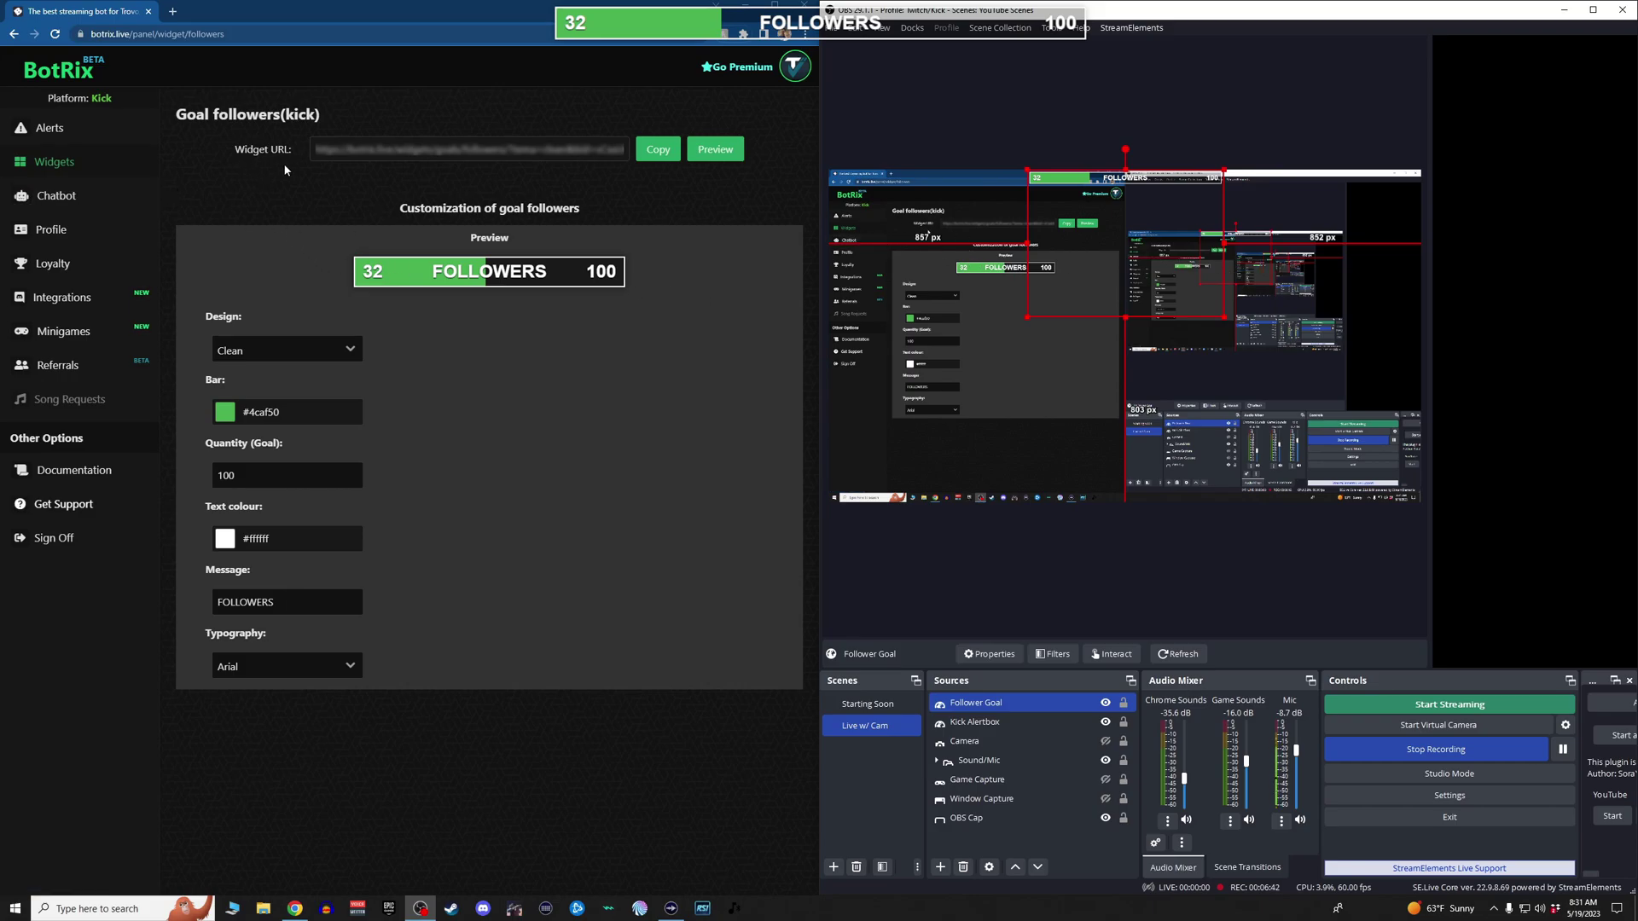
- Go back, open Chatbot, check the Name tab, and return to the Moderation protections
{"action": "left_click", "coordinate": [14, 34]}
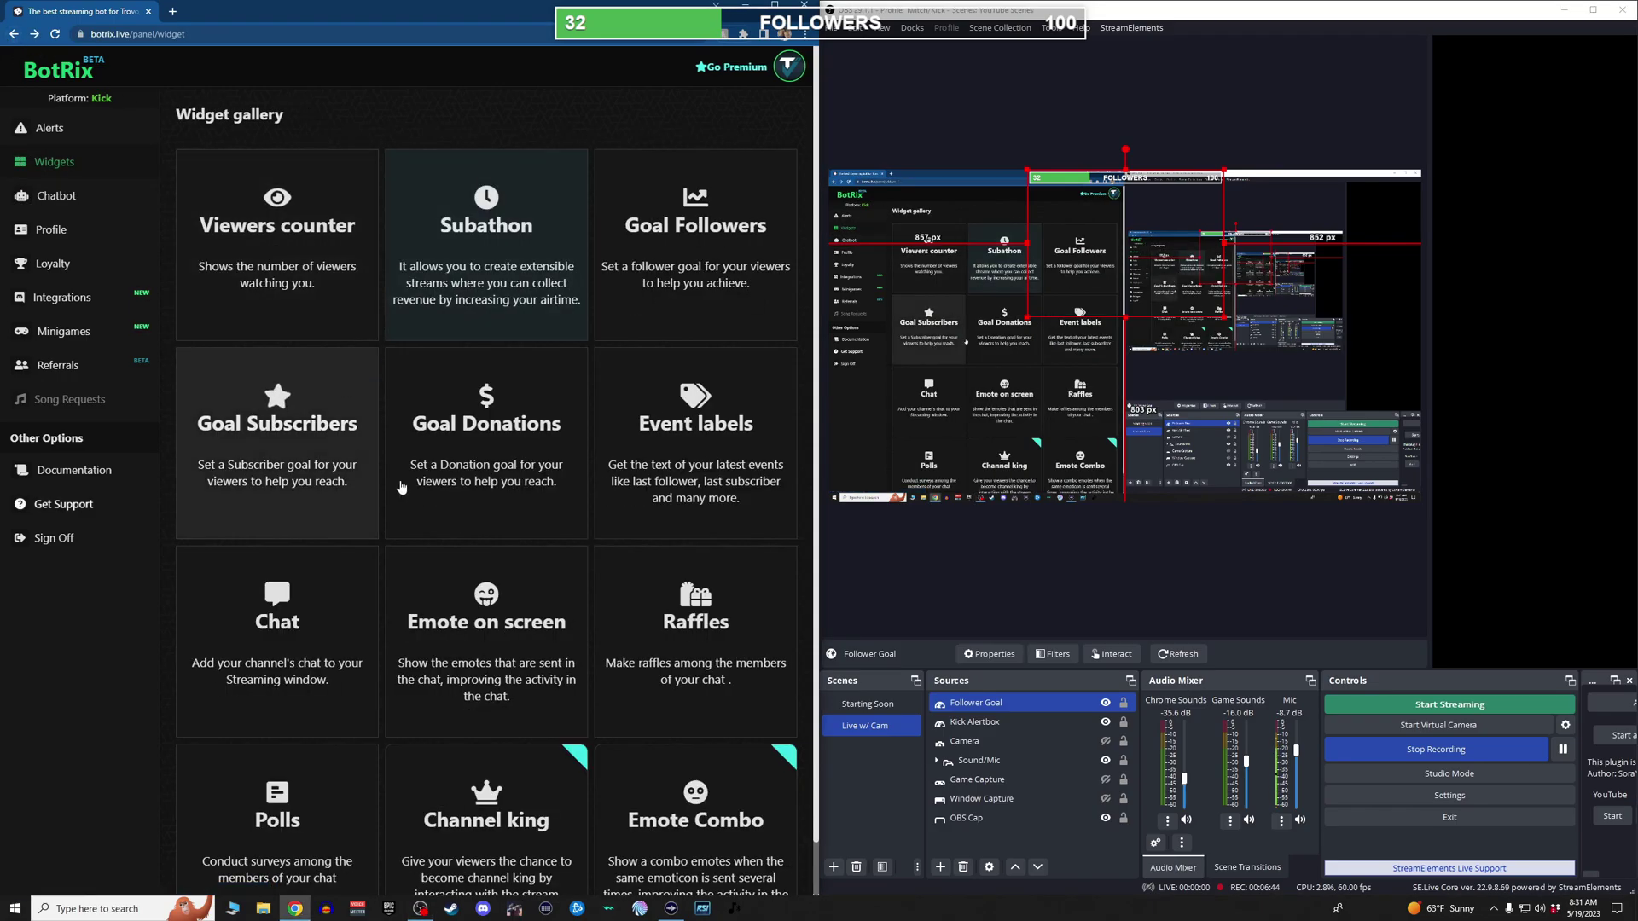
{"action": "scroll", "coordinate": [515, 577], "scroll_direction": "down", "scroll_amount": 1}
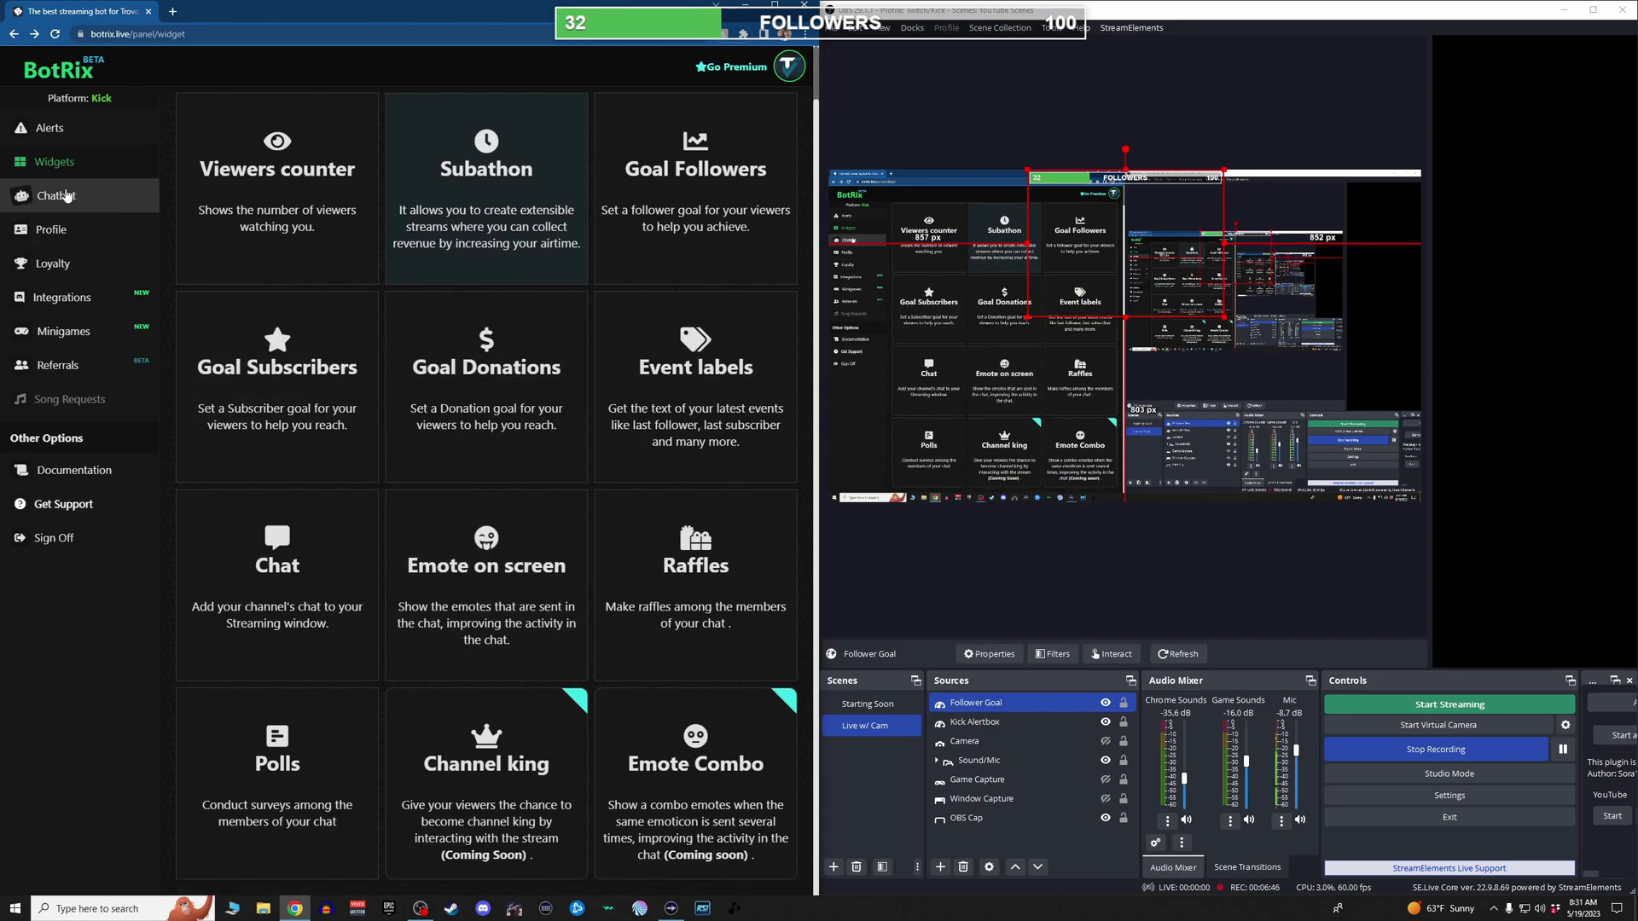
{"action": "left_click", "coordinate": [53, 196]}
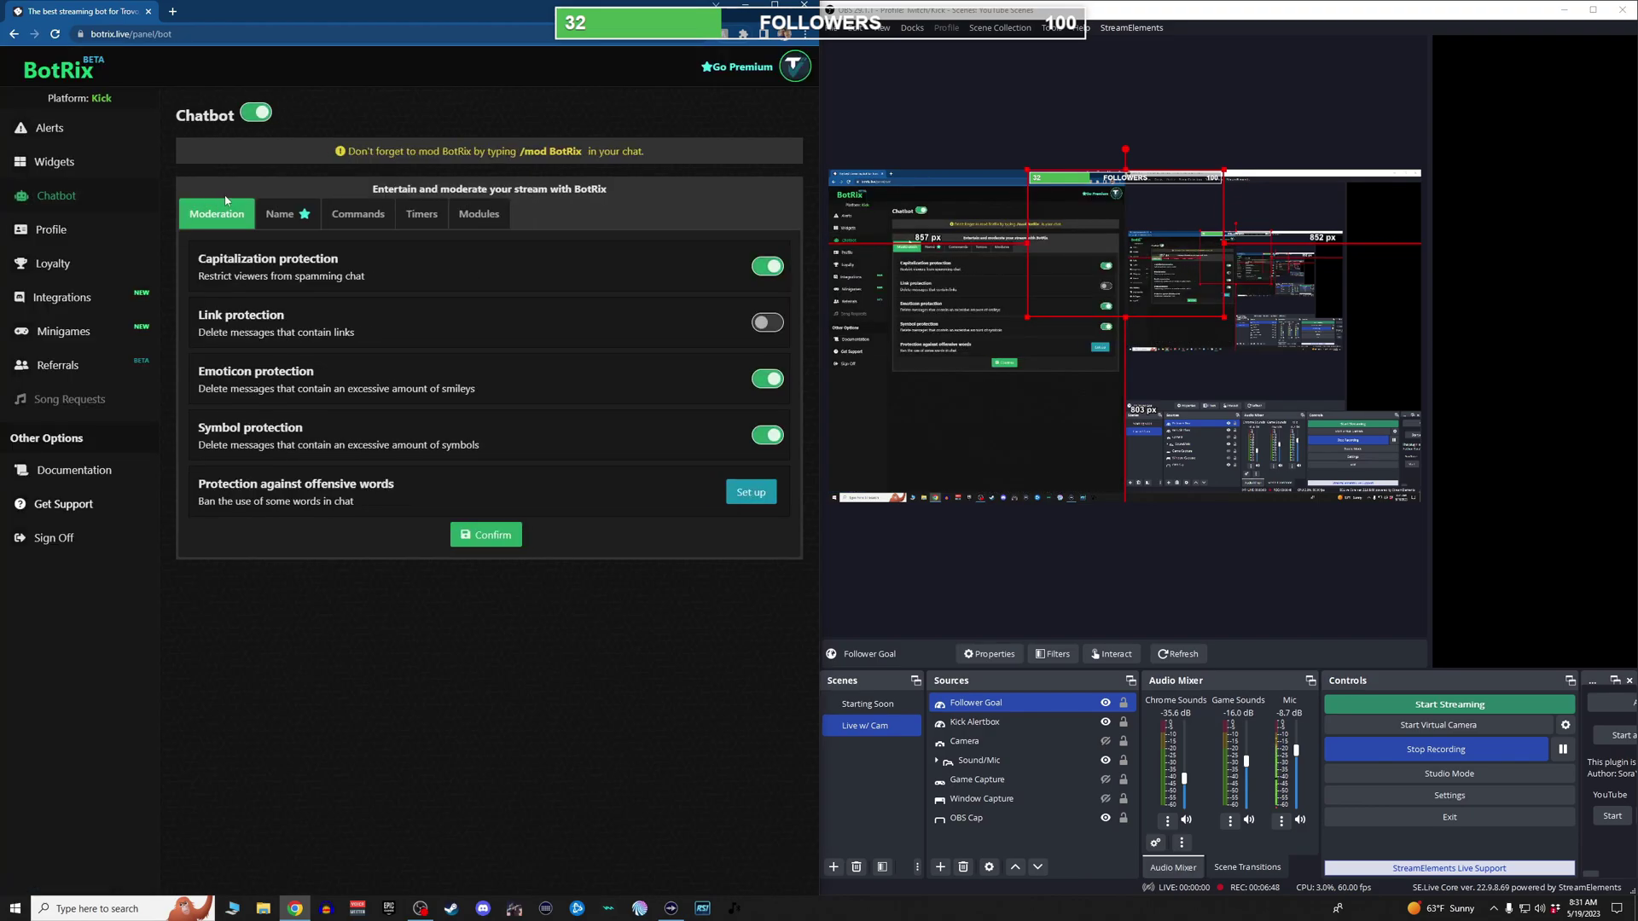
{"action": "left_click", "coordinate": [281, 215]}
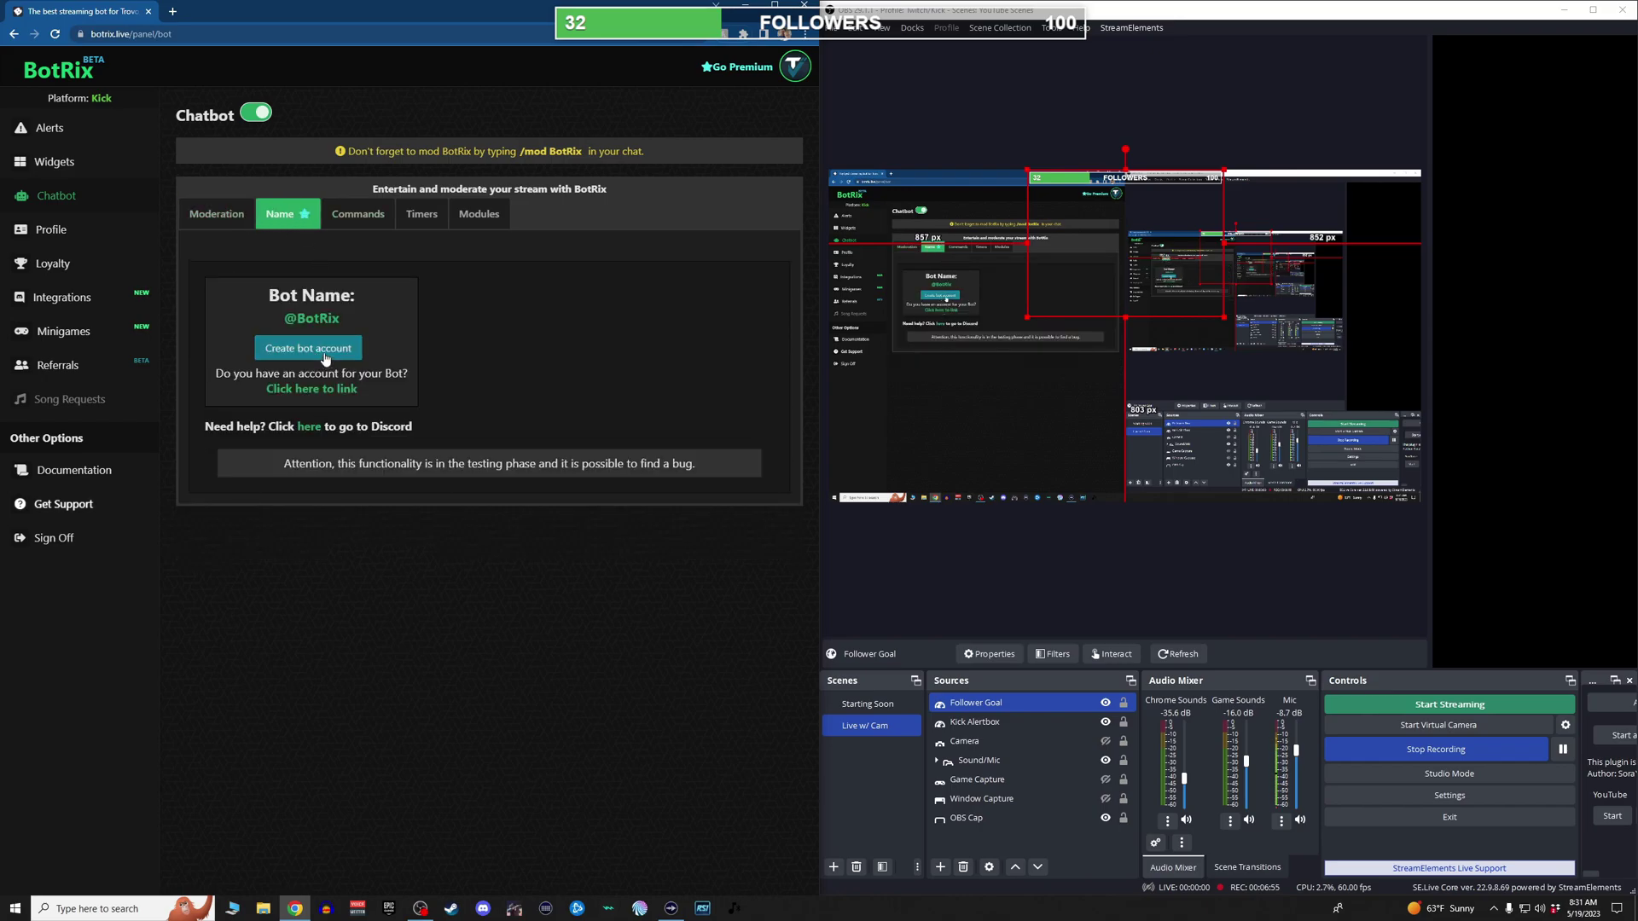
{"action": "left_click", "coordinate": [235, 221]}
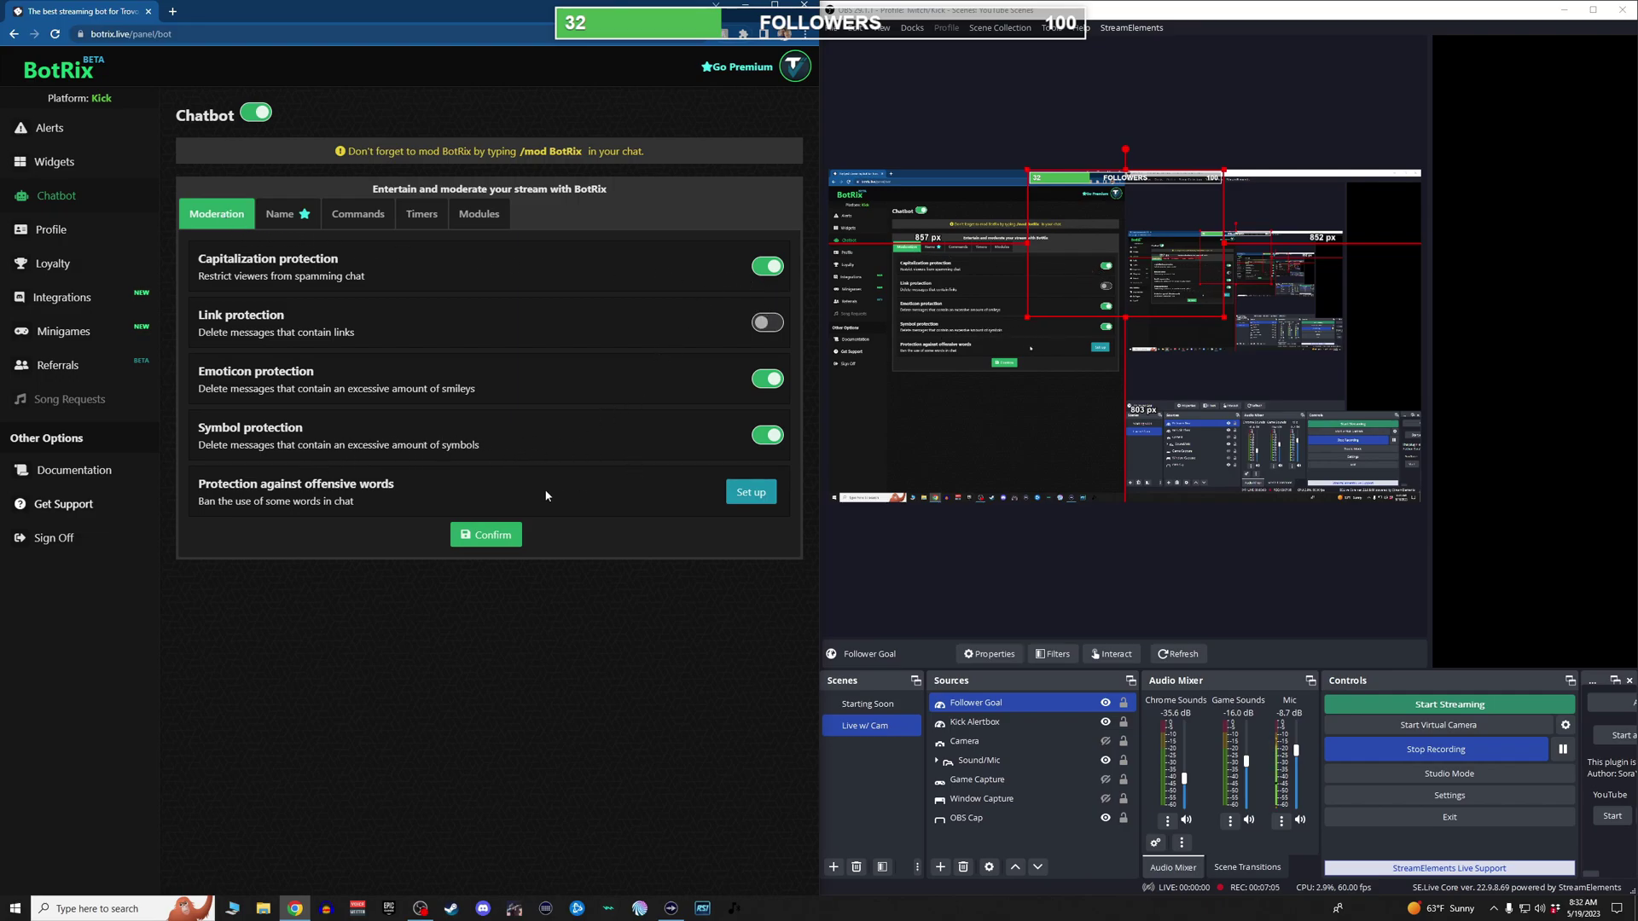
- From the command list, add a !kick command replying 'Hey check out kick'
{"action": "left_click", "coordinate": [357, 215]}
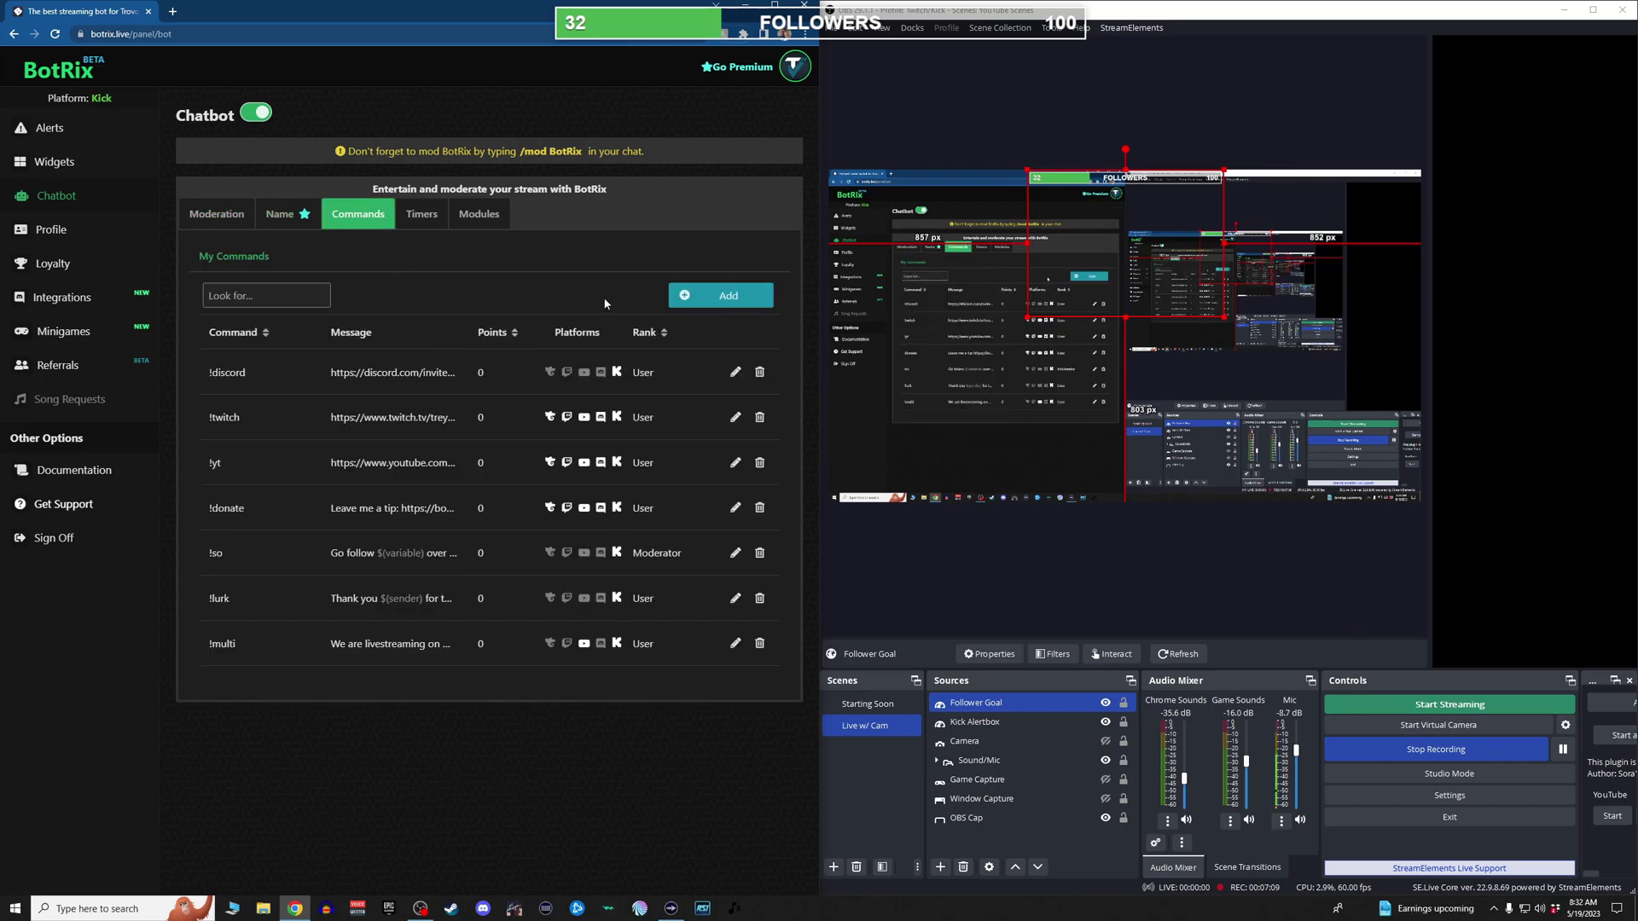
{"action": "left_click", "coordinate": [696, 300]}
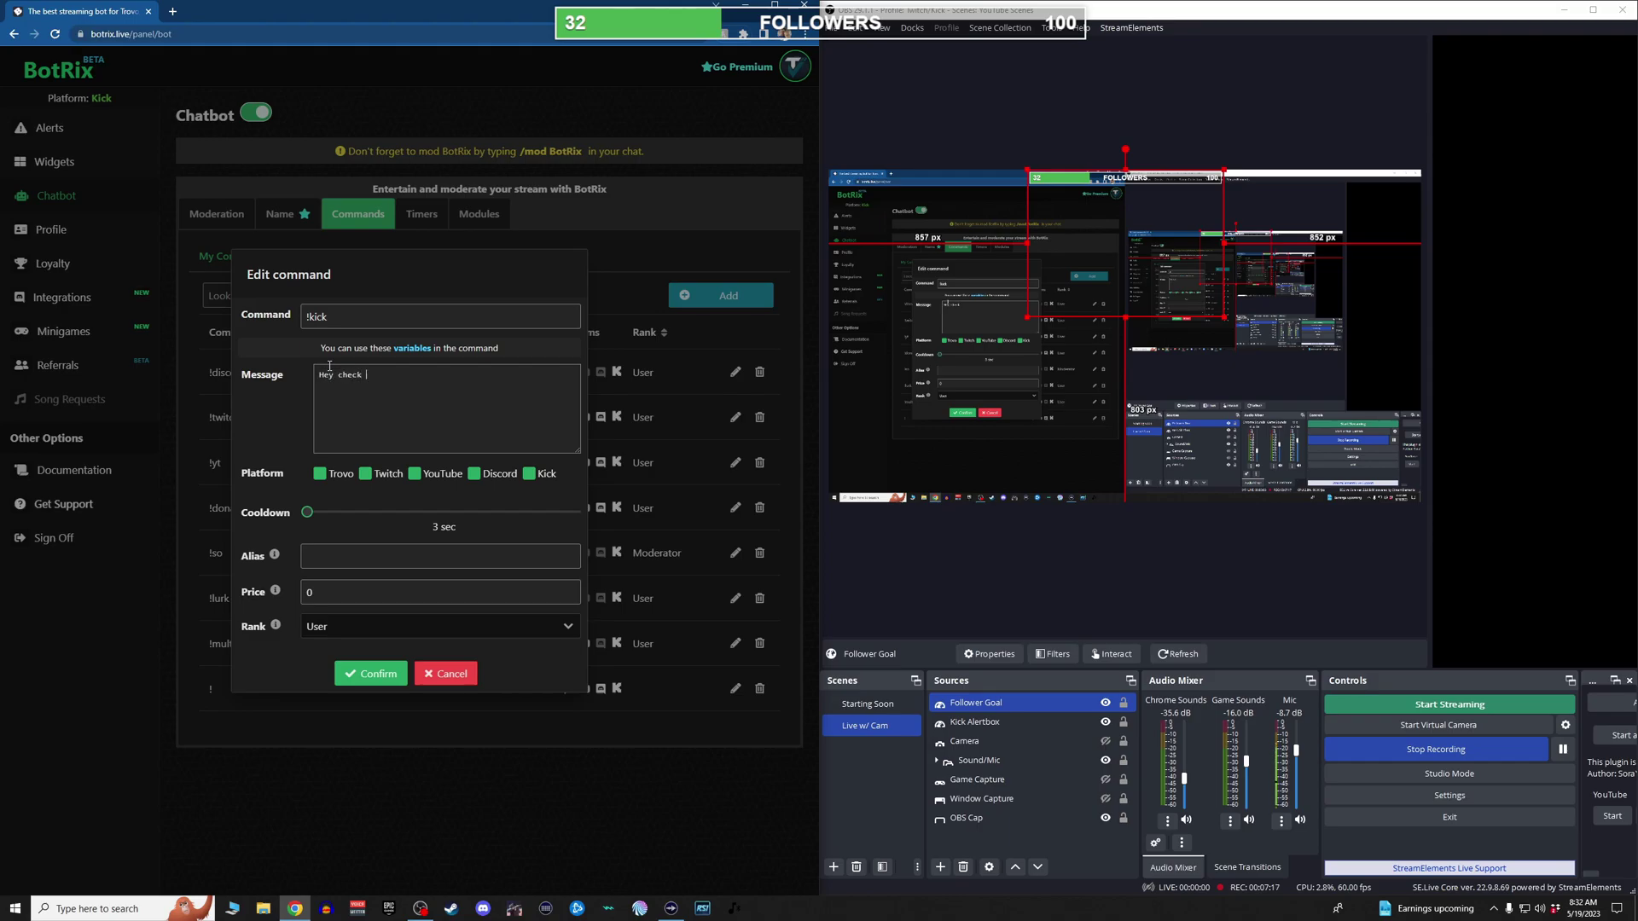
{"action": "type", "text": "out kick"}
- Restrict !kick to Twitch, YouTube and Kick, keep rank User, and confirm it
{"action": "left_click", "coordinate": [341, 478]}
{"action": "left_click", "coordinate": [367, 476]}
{"action": "left_click", "coordinate": [417, 476]}
{"action": "left_click", "coordinate": [476, 476]}
{"action": "left_click", "coordinate": [366, 475]}
{"action": "left_click", "coordinate": [349, 629]}
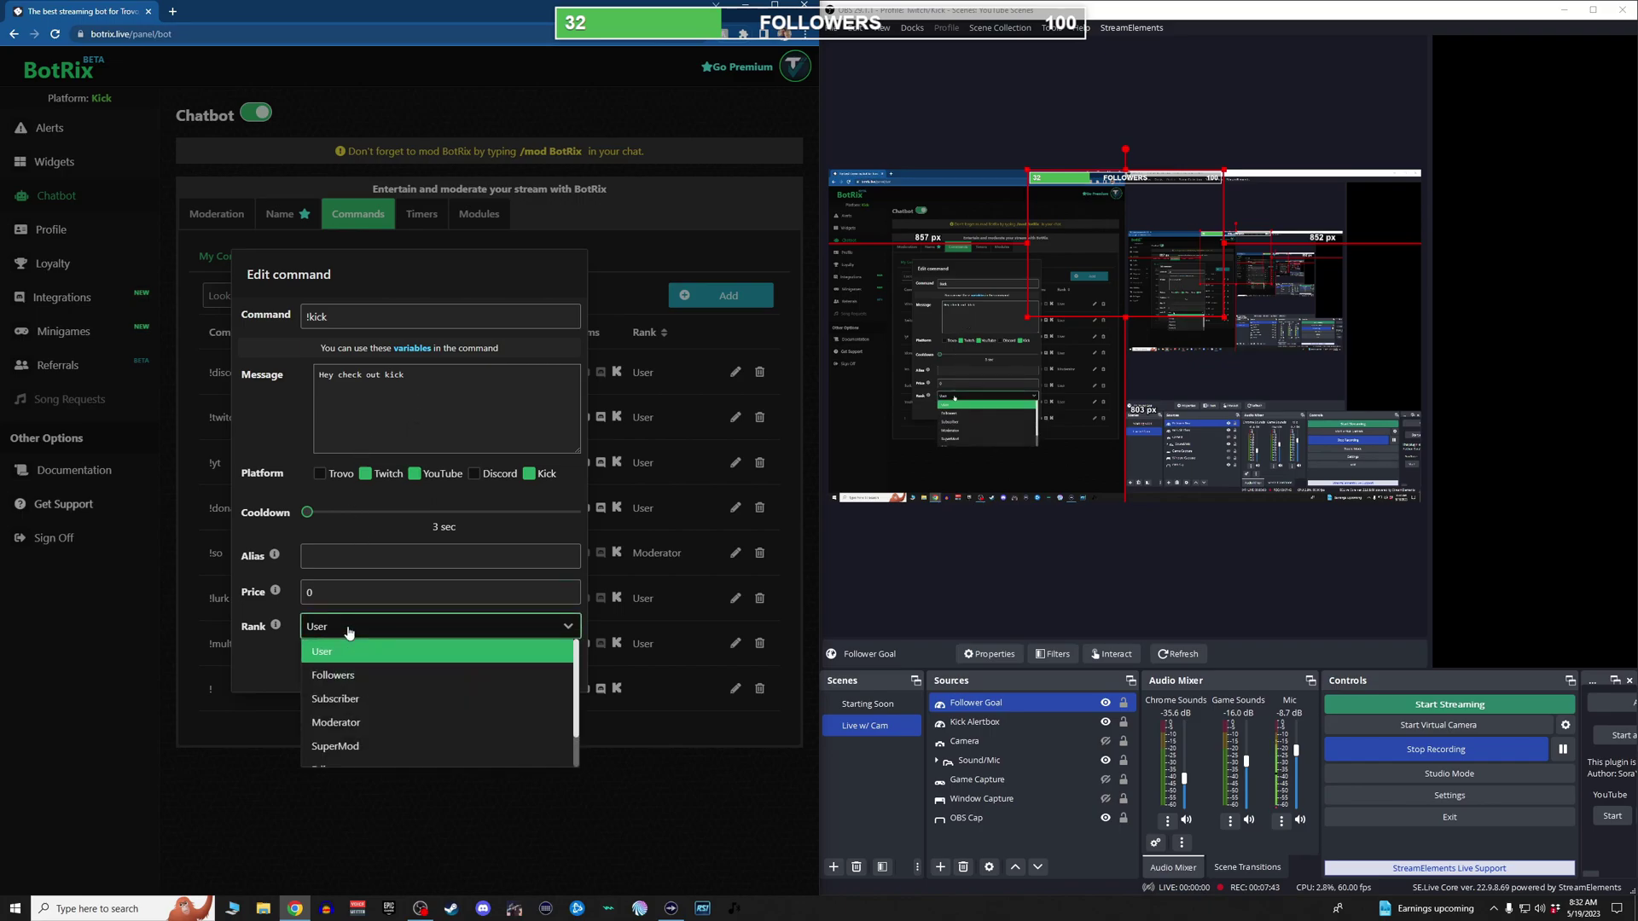
{"action": "scroll", "coordinate": [366, 687], "scroll_direction": "down", "scroll_amount": 1}
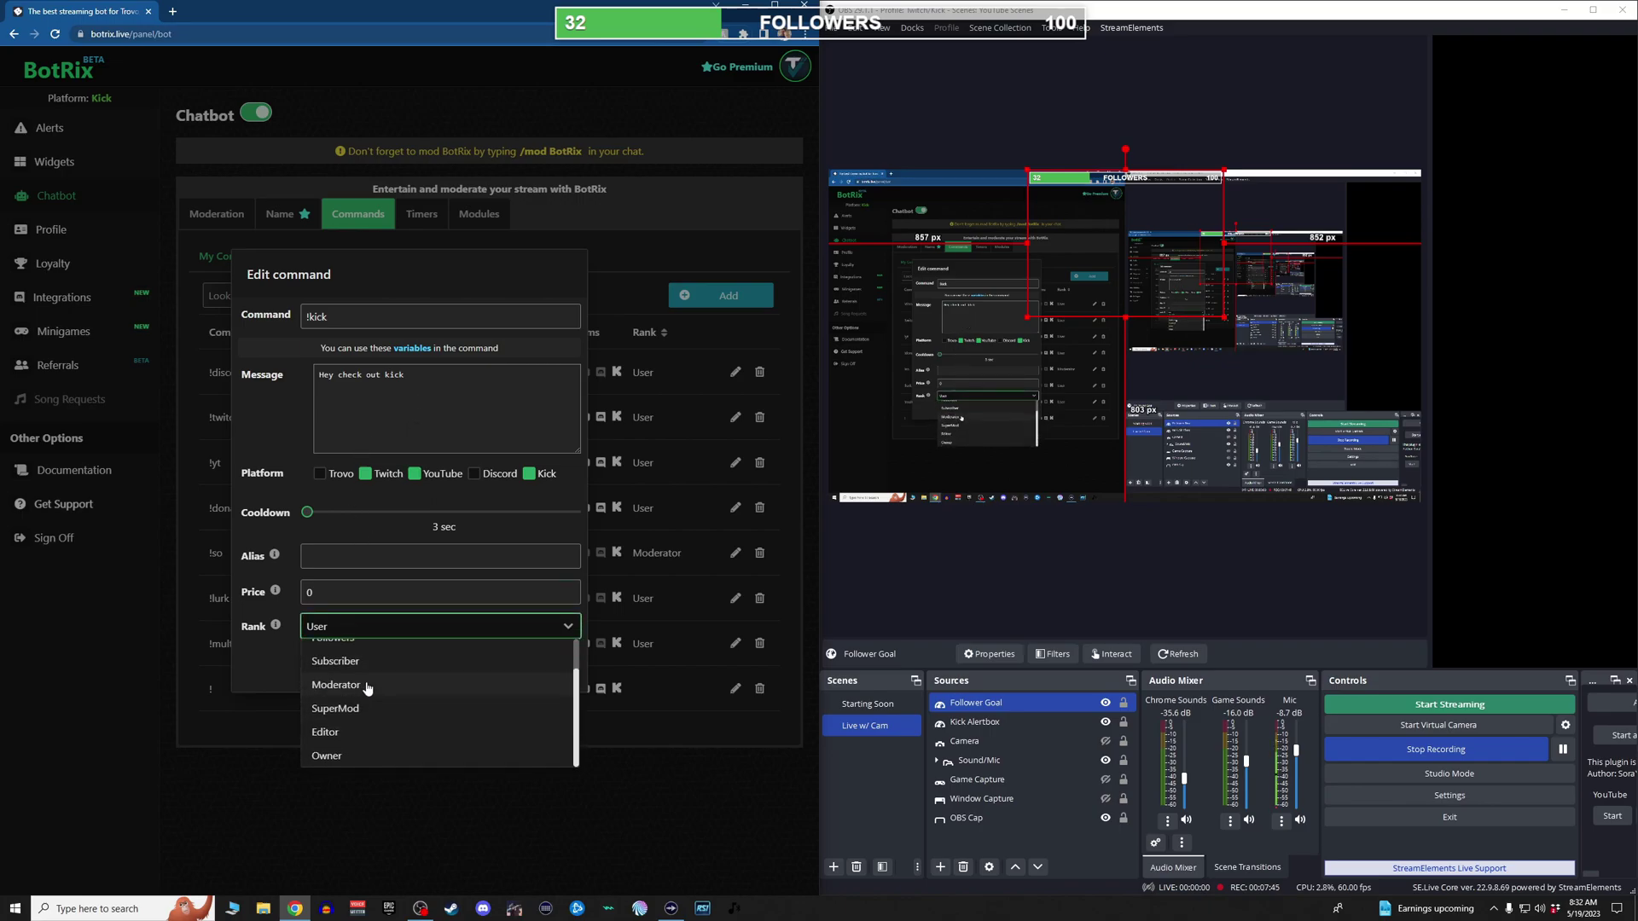
{"action": "scroll", "coordinate": [366, 687], "scroll_direction": "up", "scroll_amount": 1}
{"action": "left_click", "coordinate": [359, 650]}
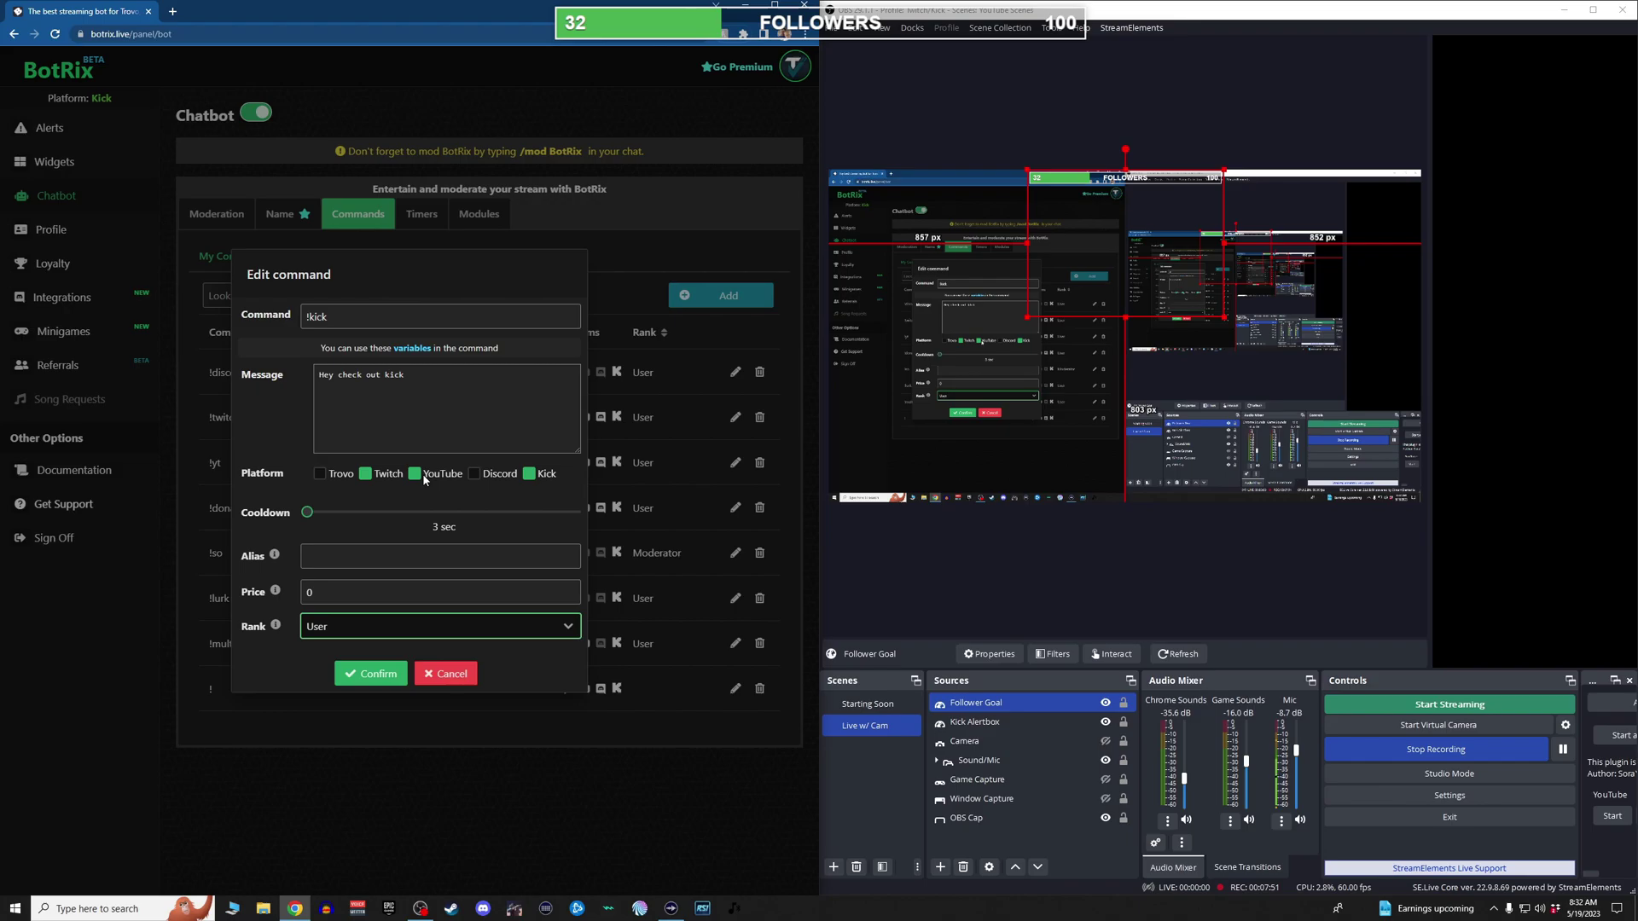
{"action": "left_click", "coordinate": [372, 675]}
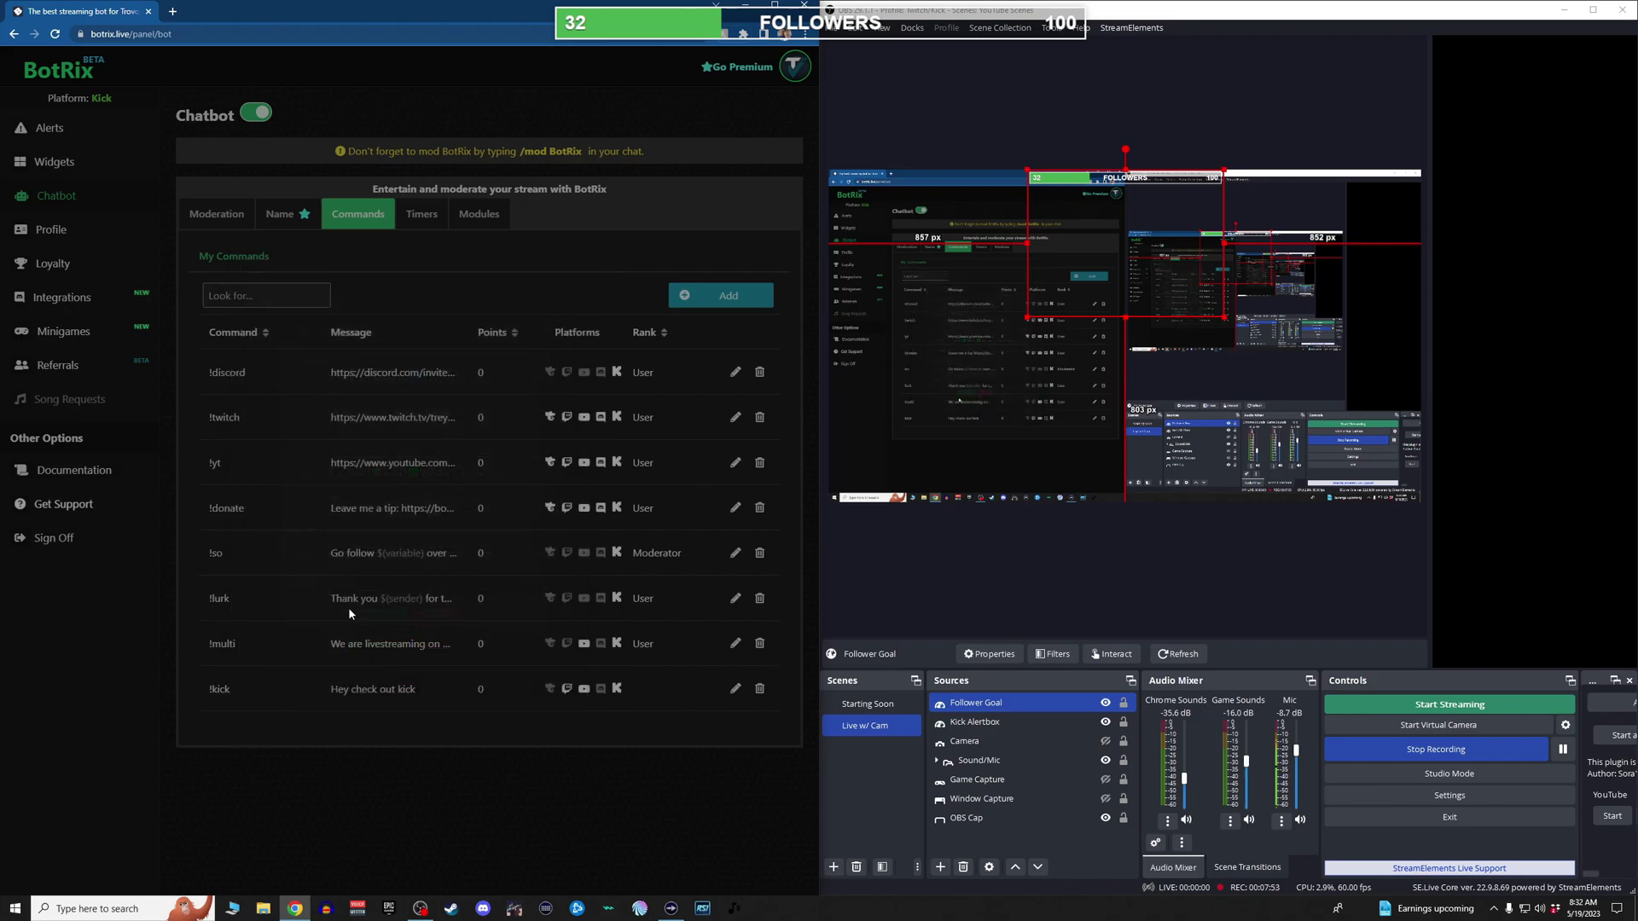
- Open the Kick creator dashboard in a new browser tab
{"action": "left_click", "coordinate": [172, 11]}
{"action": "type", "text": "kick"}
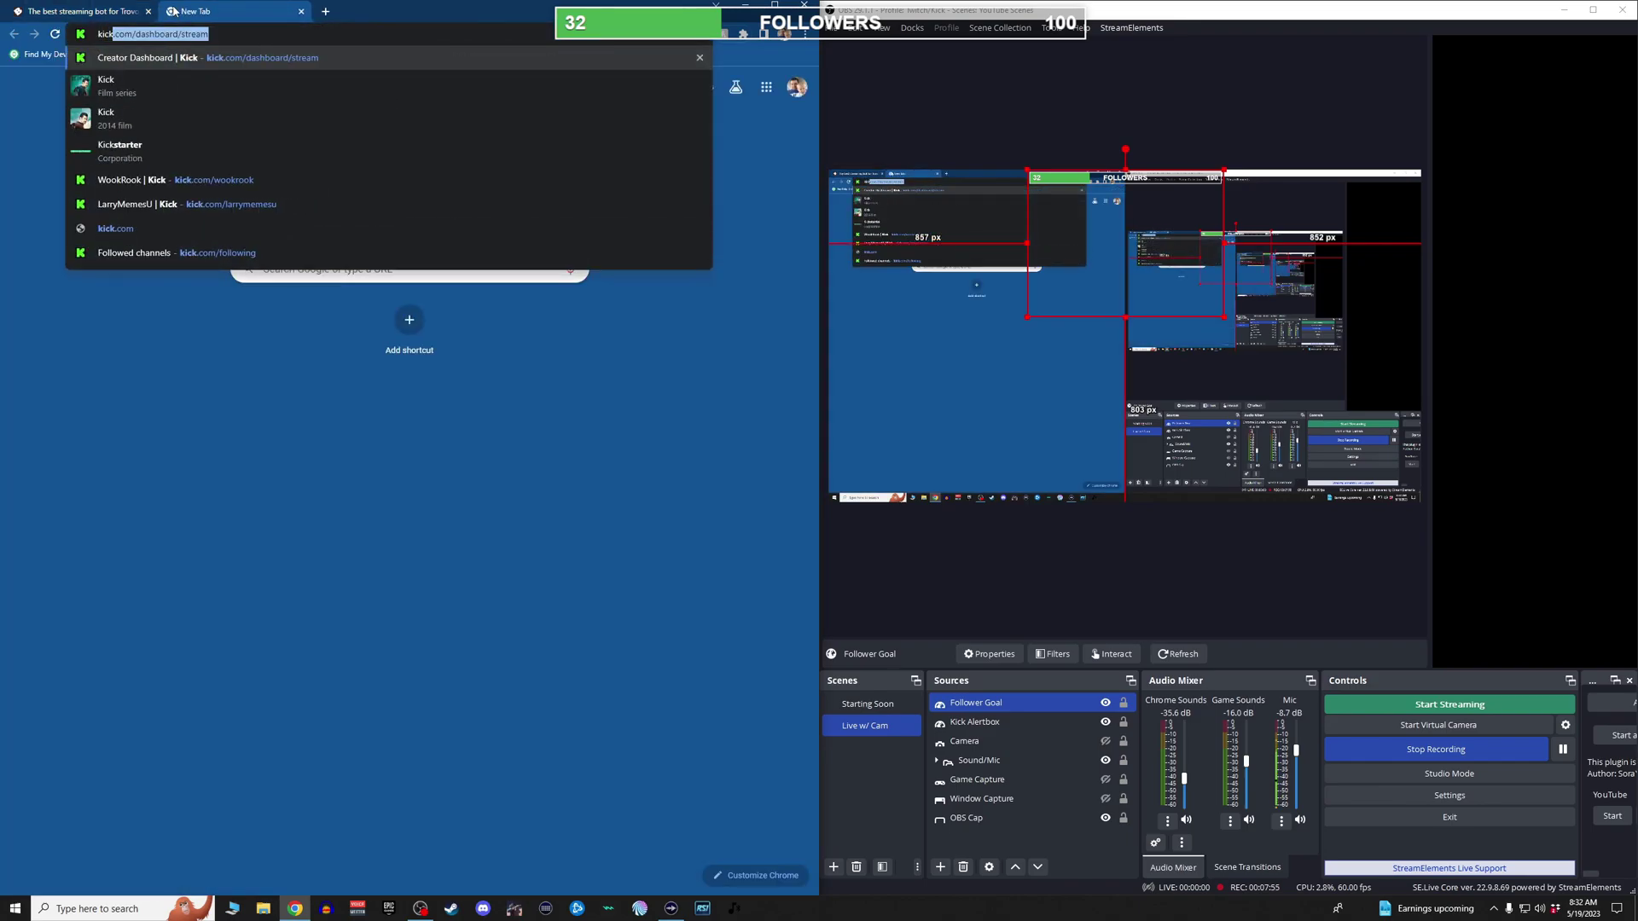
{"action": "left_click", "coordinate": [366, 164]}
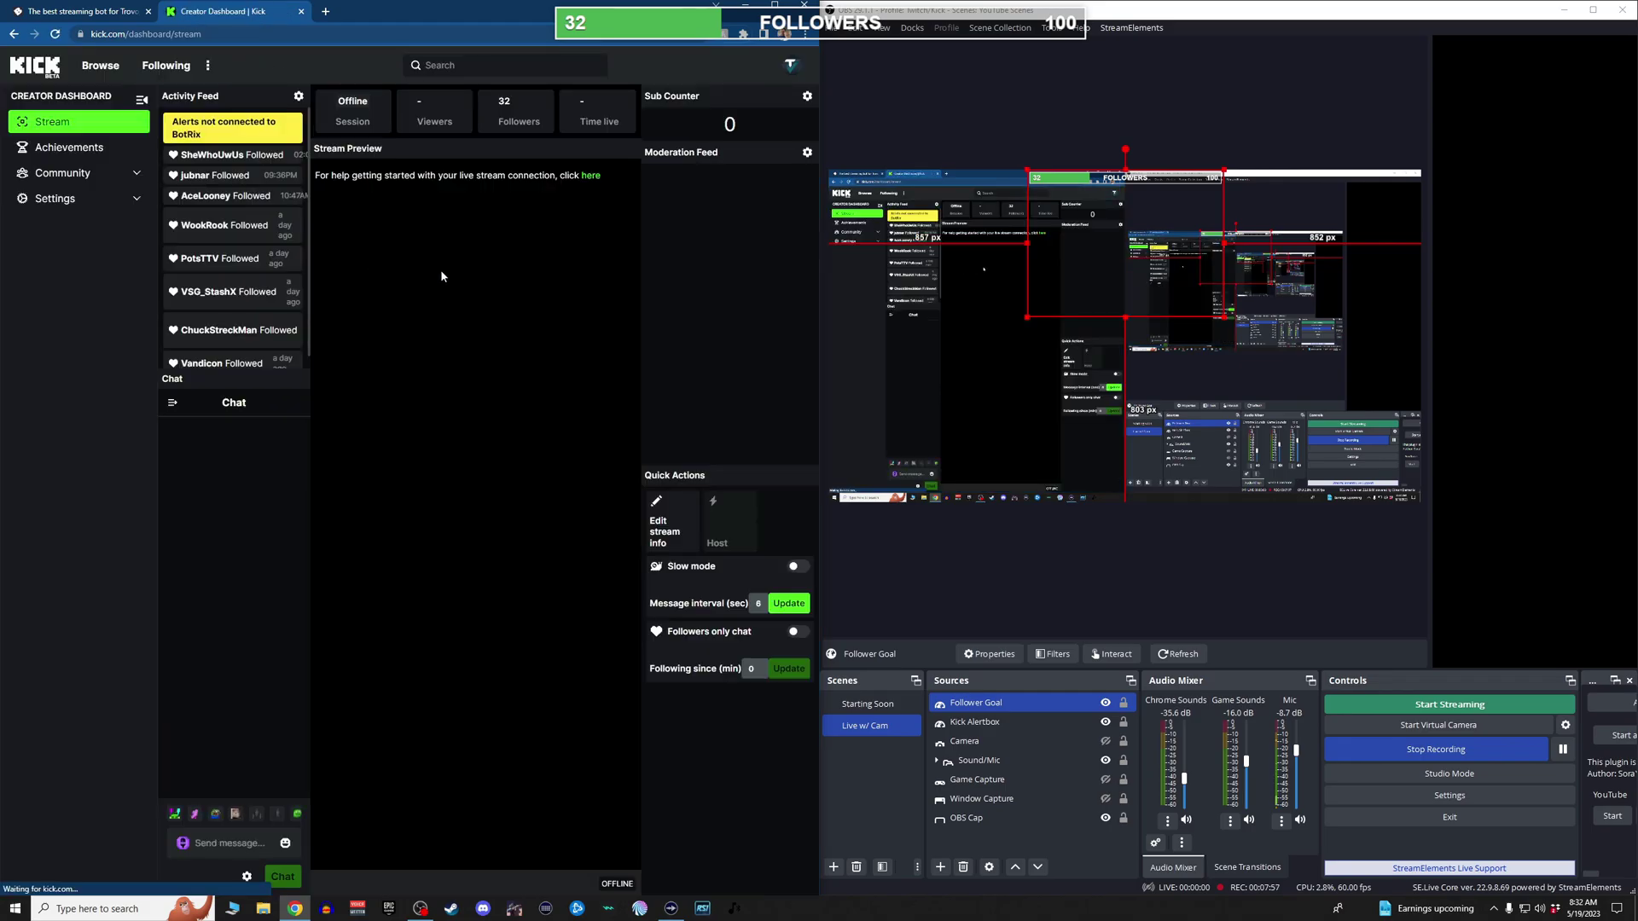
- Widen the chat panel and send !kick to test BotRix's reply, then return to BotRix
{"action": "left_click_drag", "start_coordinate": [310, 729], "coordinate": [594, 725]}
{"action": "left_click", "coordinate": [308, 837]}
{"action": "type", "text": "lkick"}
{"action": "key", "text": "Return"}
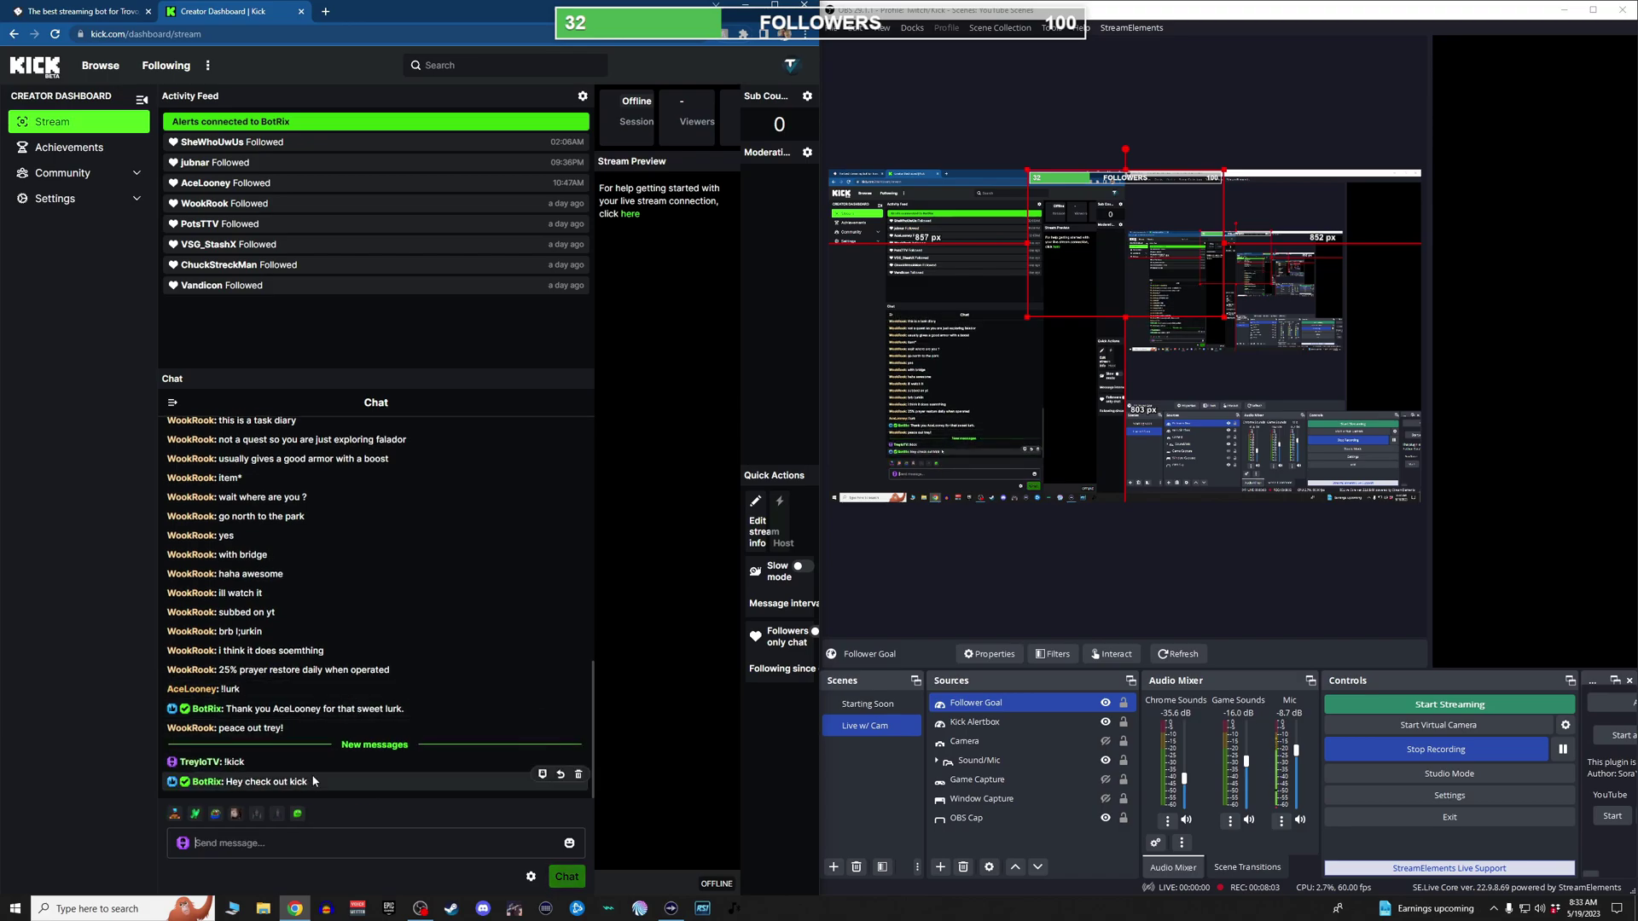
{"action": "key", "text": "ctrl+shift+Tab"}
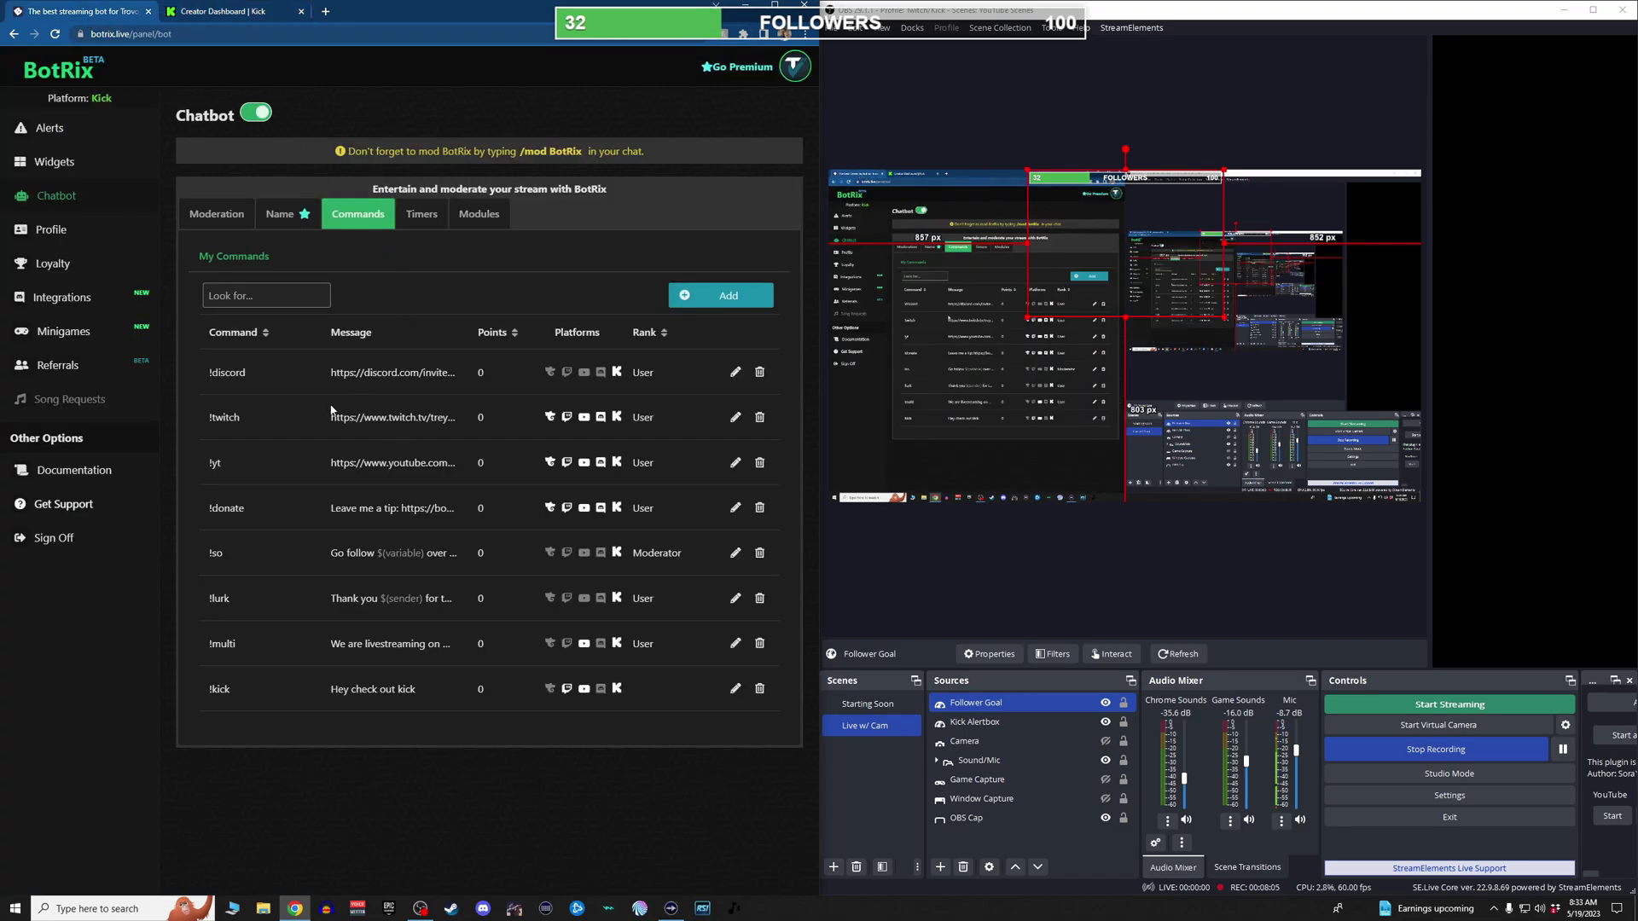
- Edit the donation timer, keeping the 30 Min interval and adjusting the minimum chat lines
{"action": "left_click", "coordinate": [421, 215]}
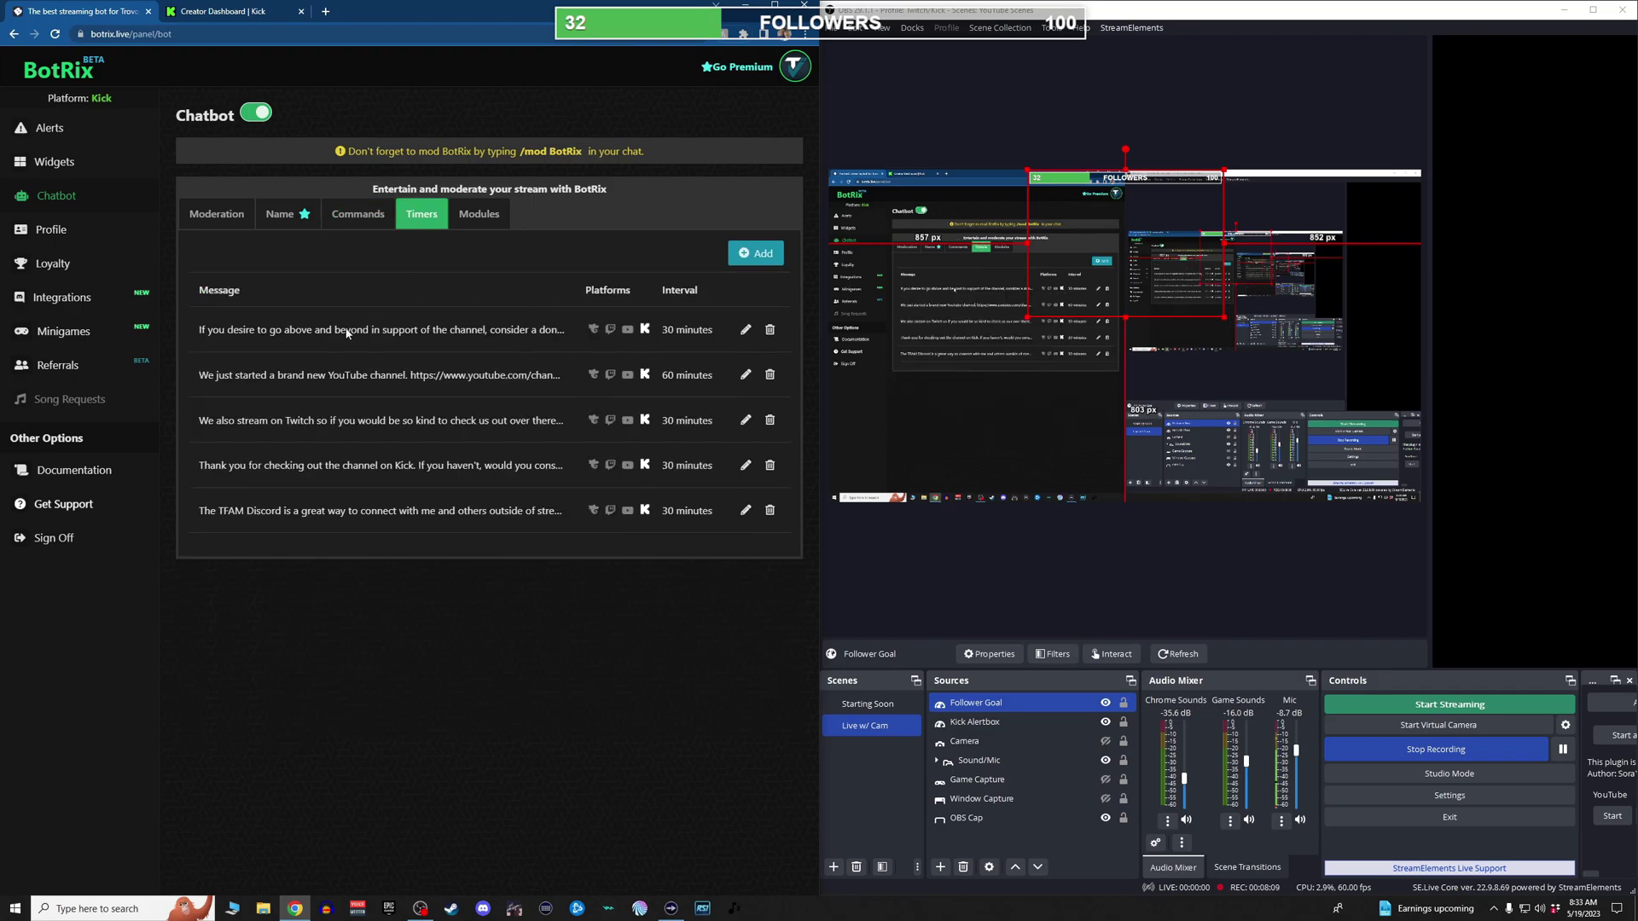
{"action": "left_click", "coordinate": [745, 331]}
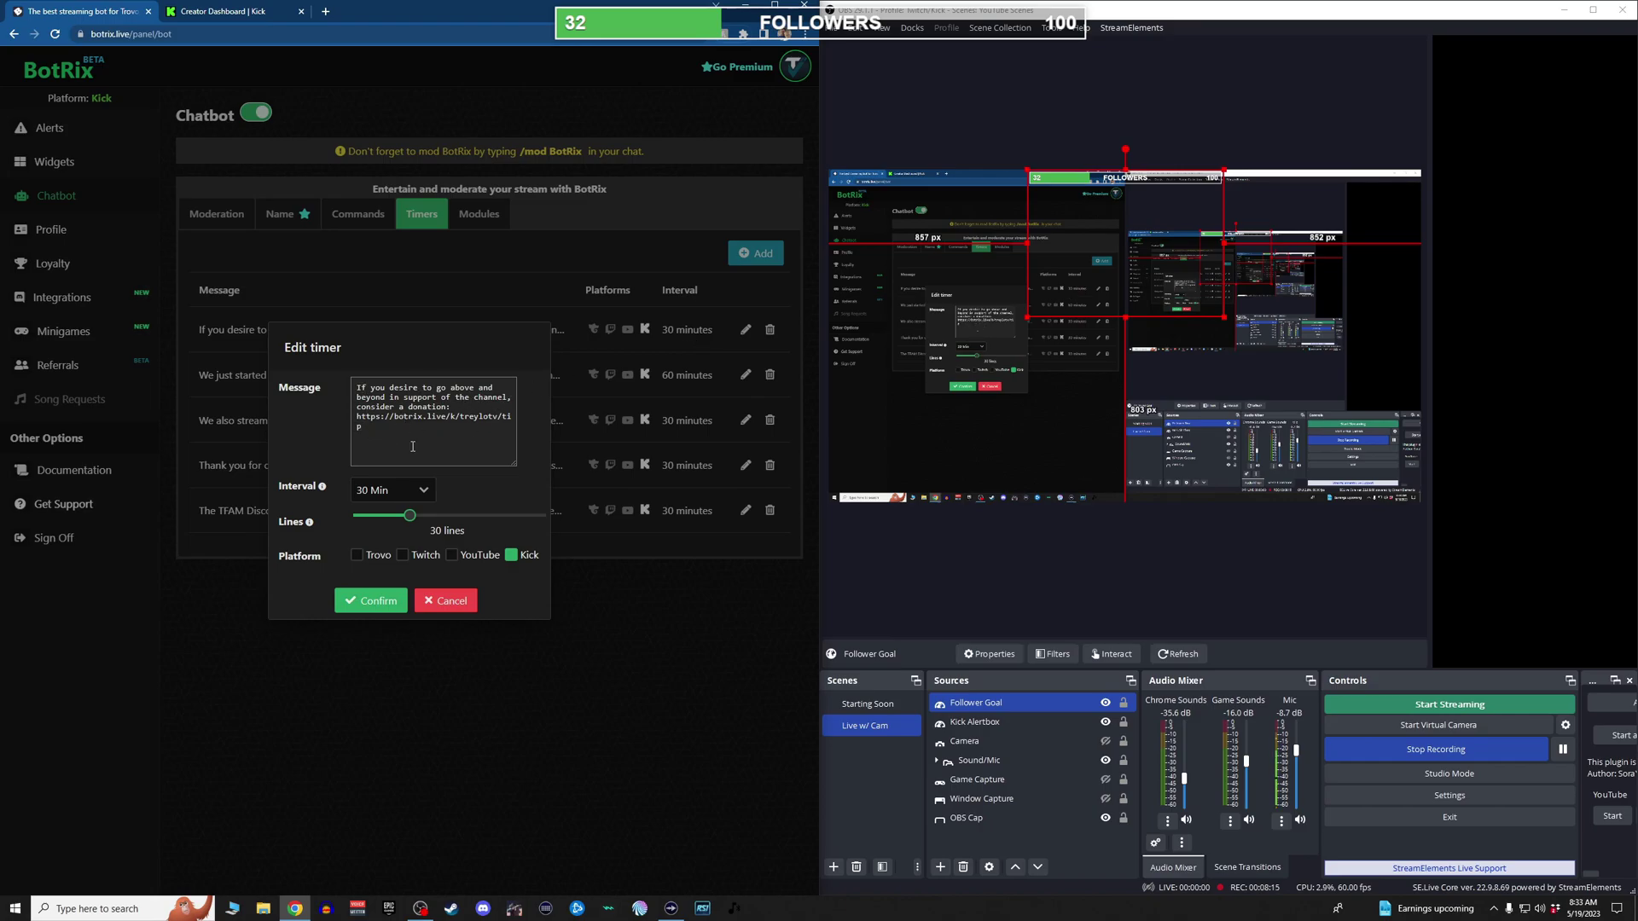
{"action": "left_click", "coordinate": [421, 491]}
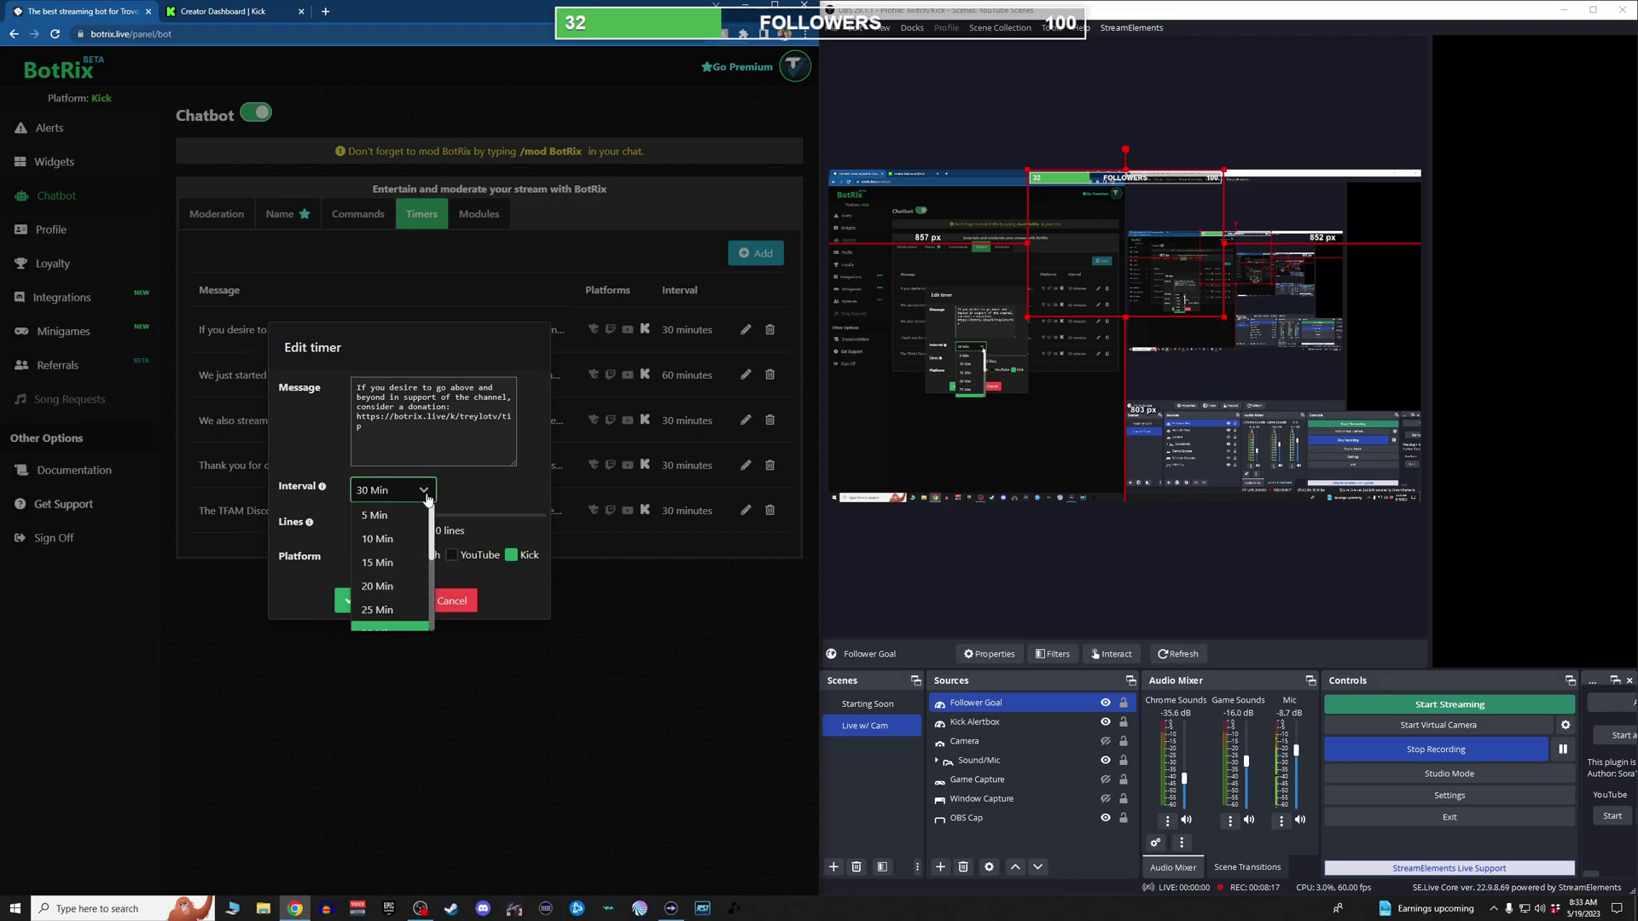
{"action": "left_click", "coordinate": [428, 499]}
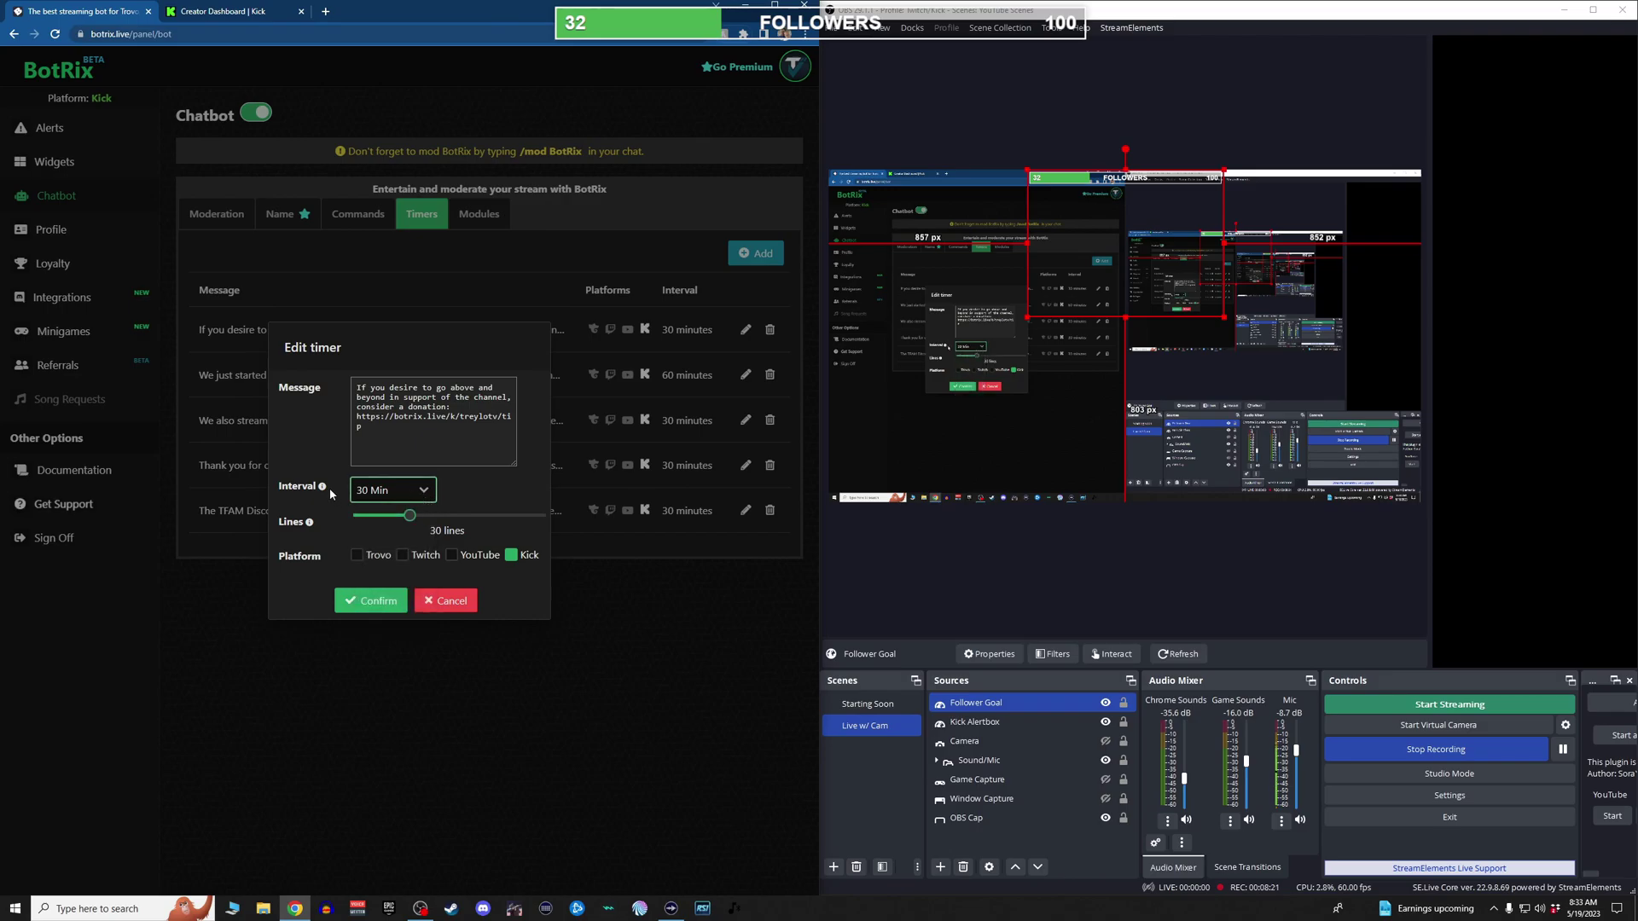
{"action": "mouse_move", "coordinate": [311, 522]}
{"action": "mouse_move", "coordinate": [413, 518]}
{"action": "left_mouse_down"}
{"action": "mouse_move", "coordinate": [372, 517]}
{"action": "mouse_move", "coordinate": [413, 518]}
{"action": "left_mouse_up"}
- Save the timer with a 31-line minimum, then review the Chat alerts texts, leaving Follow unchanged
{"action": "left_click", "coordinate": [375, 602]}
{"action": "left_click", "coordinate": [475, 225]}
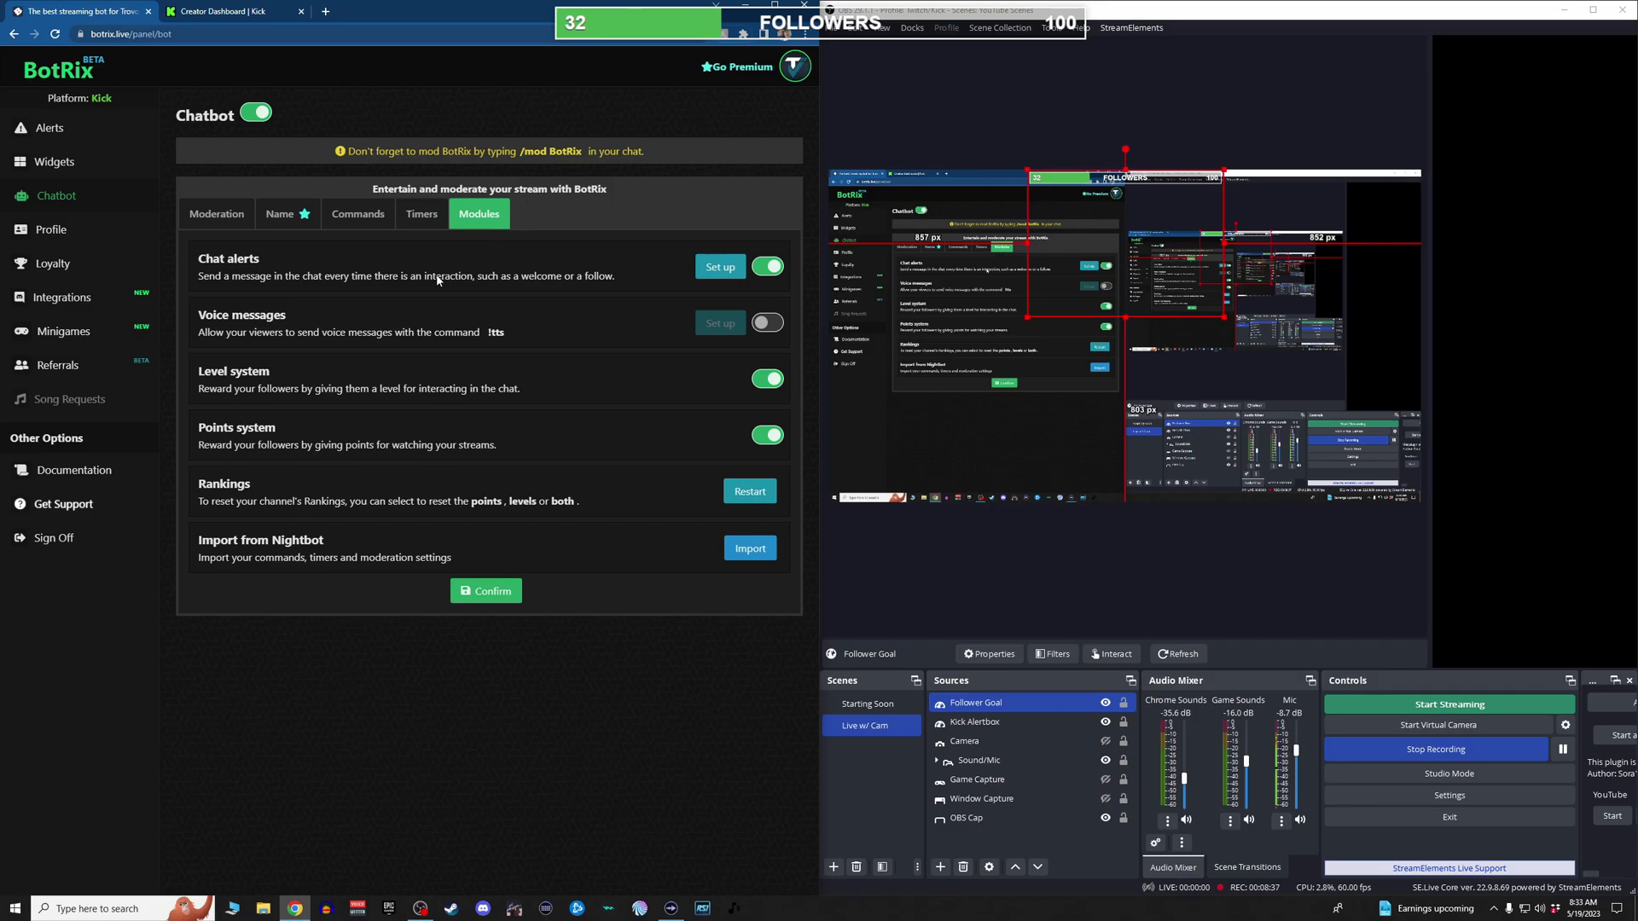
{"action": "left_click", "coordinate": [731, 272]}
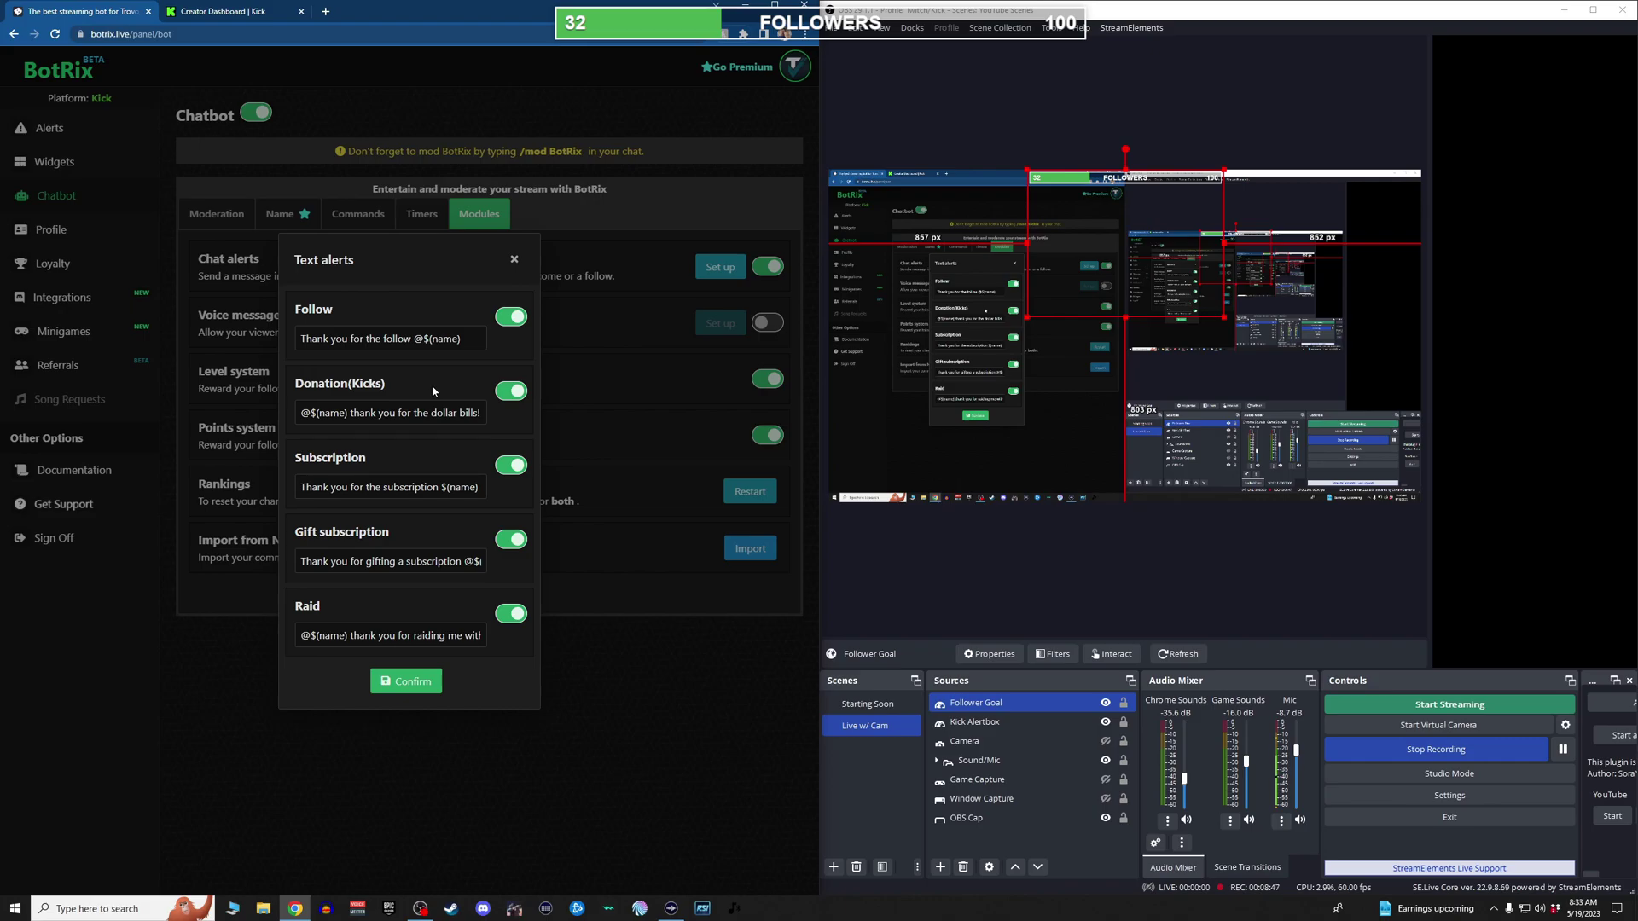
{"action": "left_click", "coordinate": [432, 339]}
{"action": "left_click", "coordinate": [437, 380]}
{"action": "left_click", "coordinate": [514, 259]}
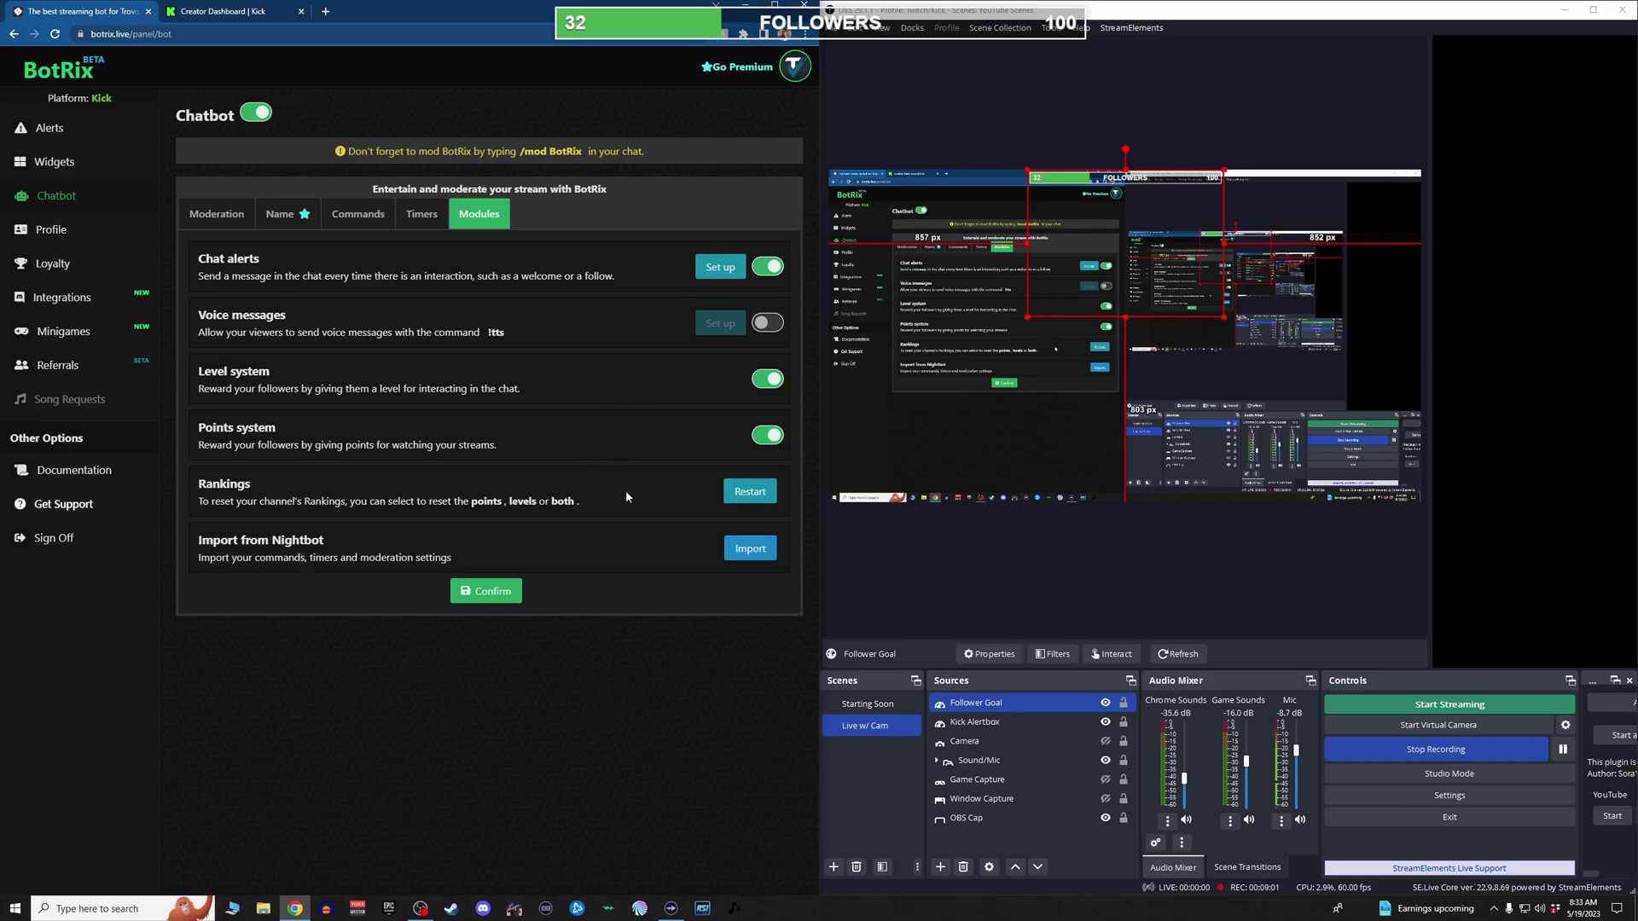
- Browse the Profile and Discord integration pages, then open Minigames and dismiss BDuel's Premium popup
{"action": "left_click", "coordinate": [86, 230]}
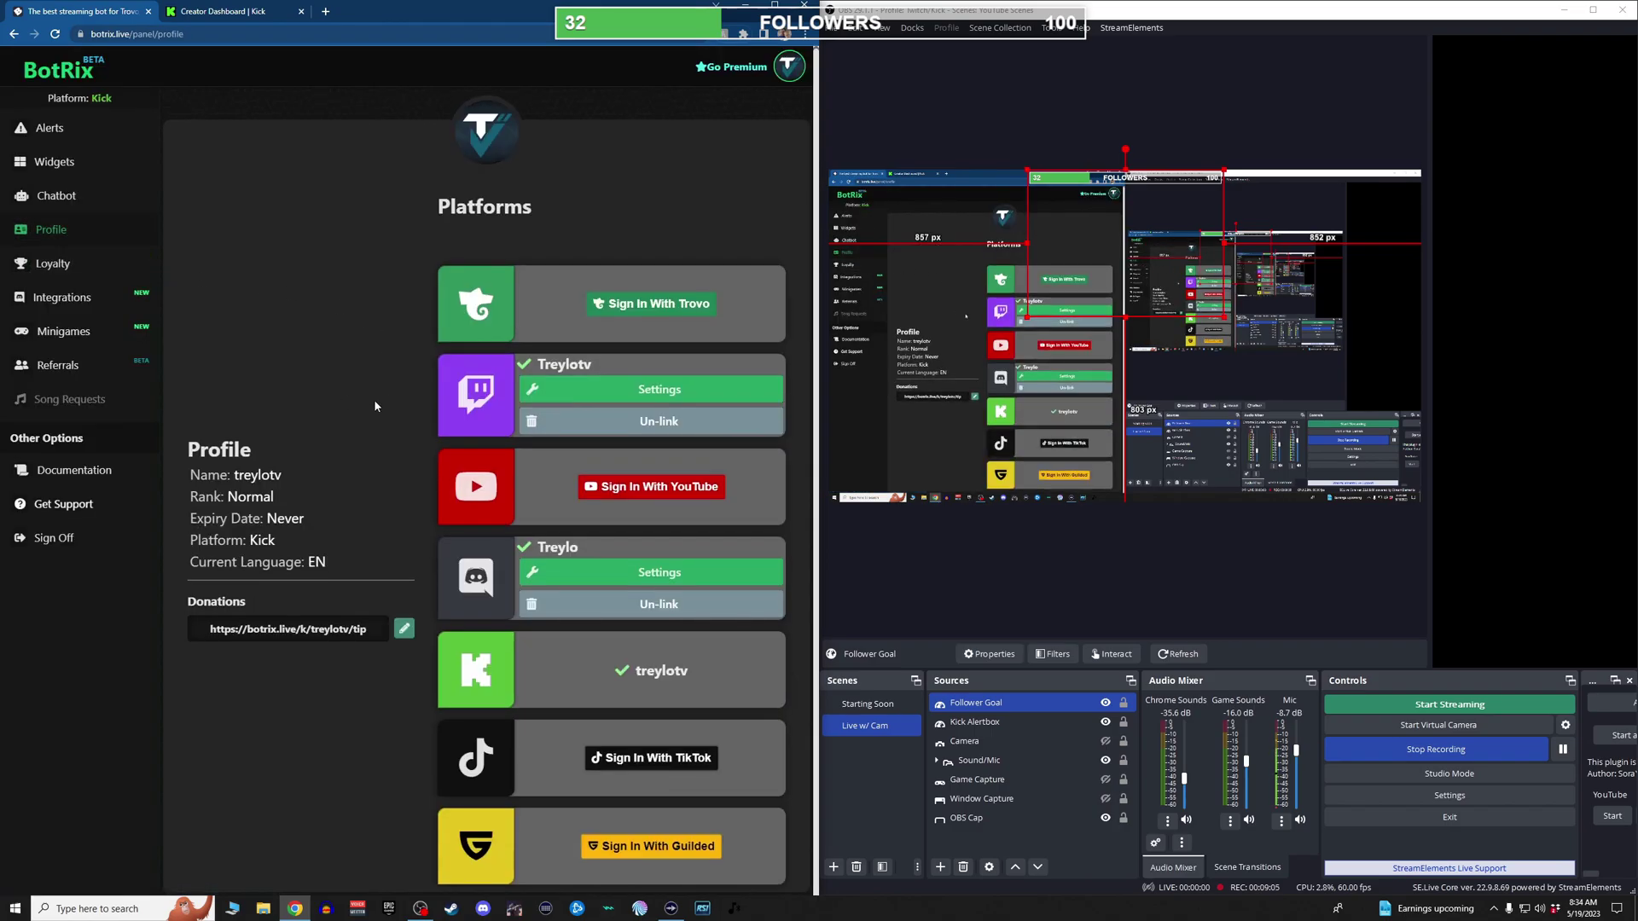
{"action": "left_click", "coordinate": [62, 298]}
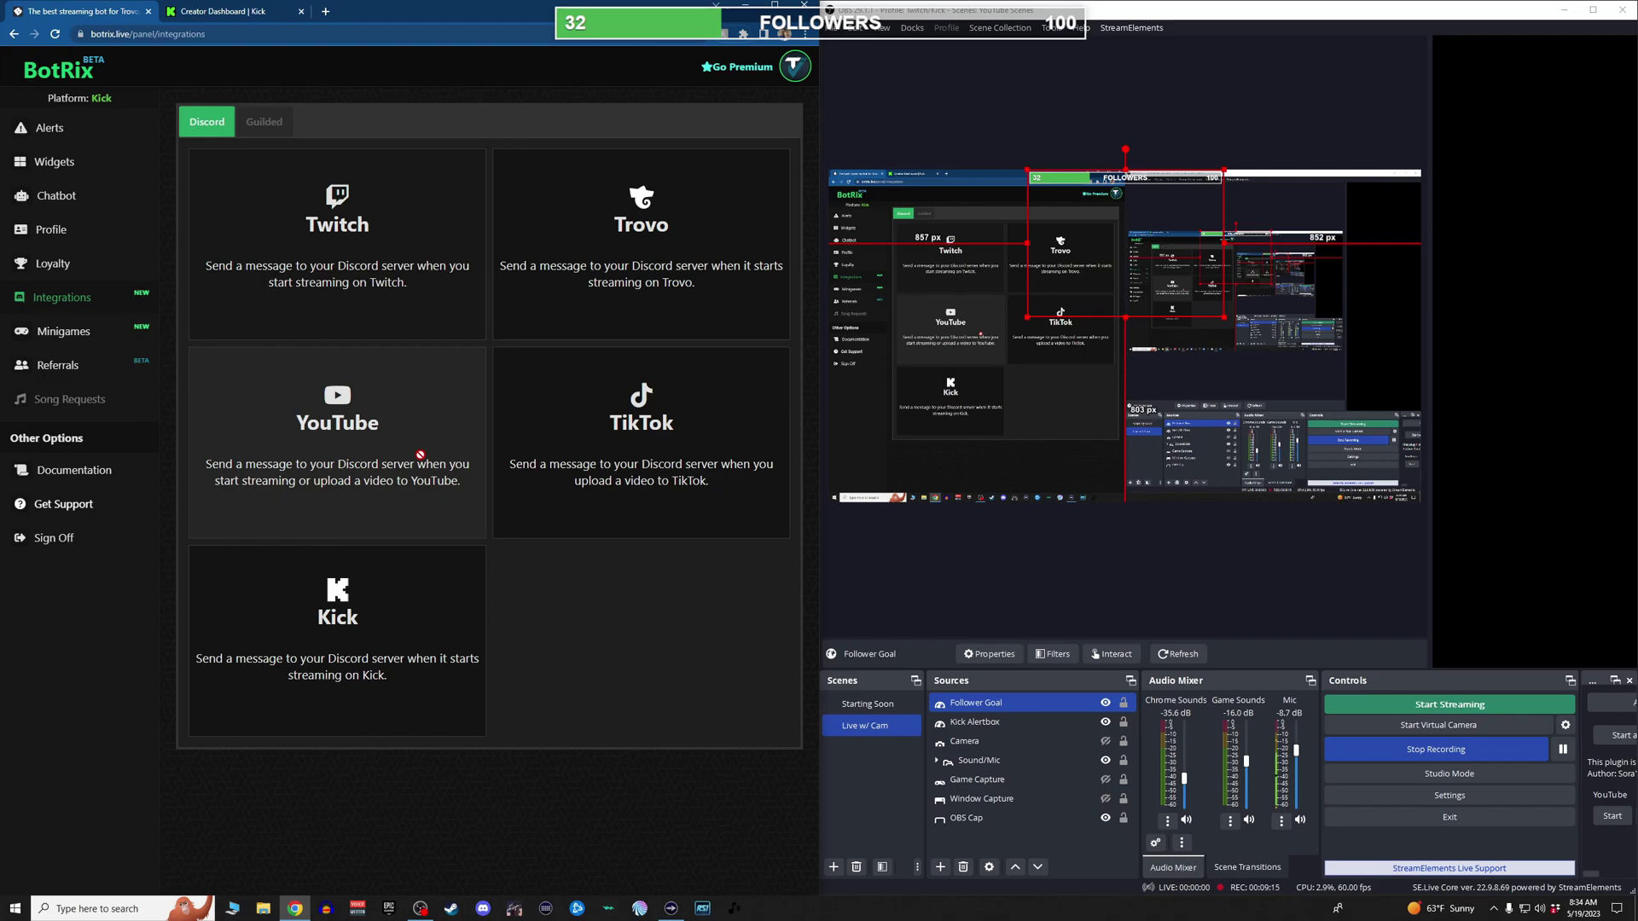
{"action": "left_click", "coordinate": [63, 331]}
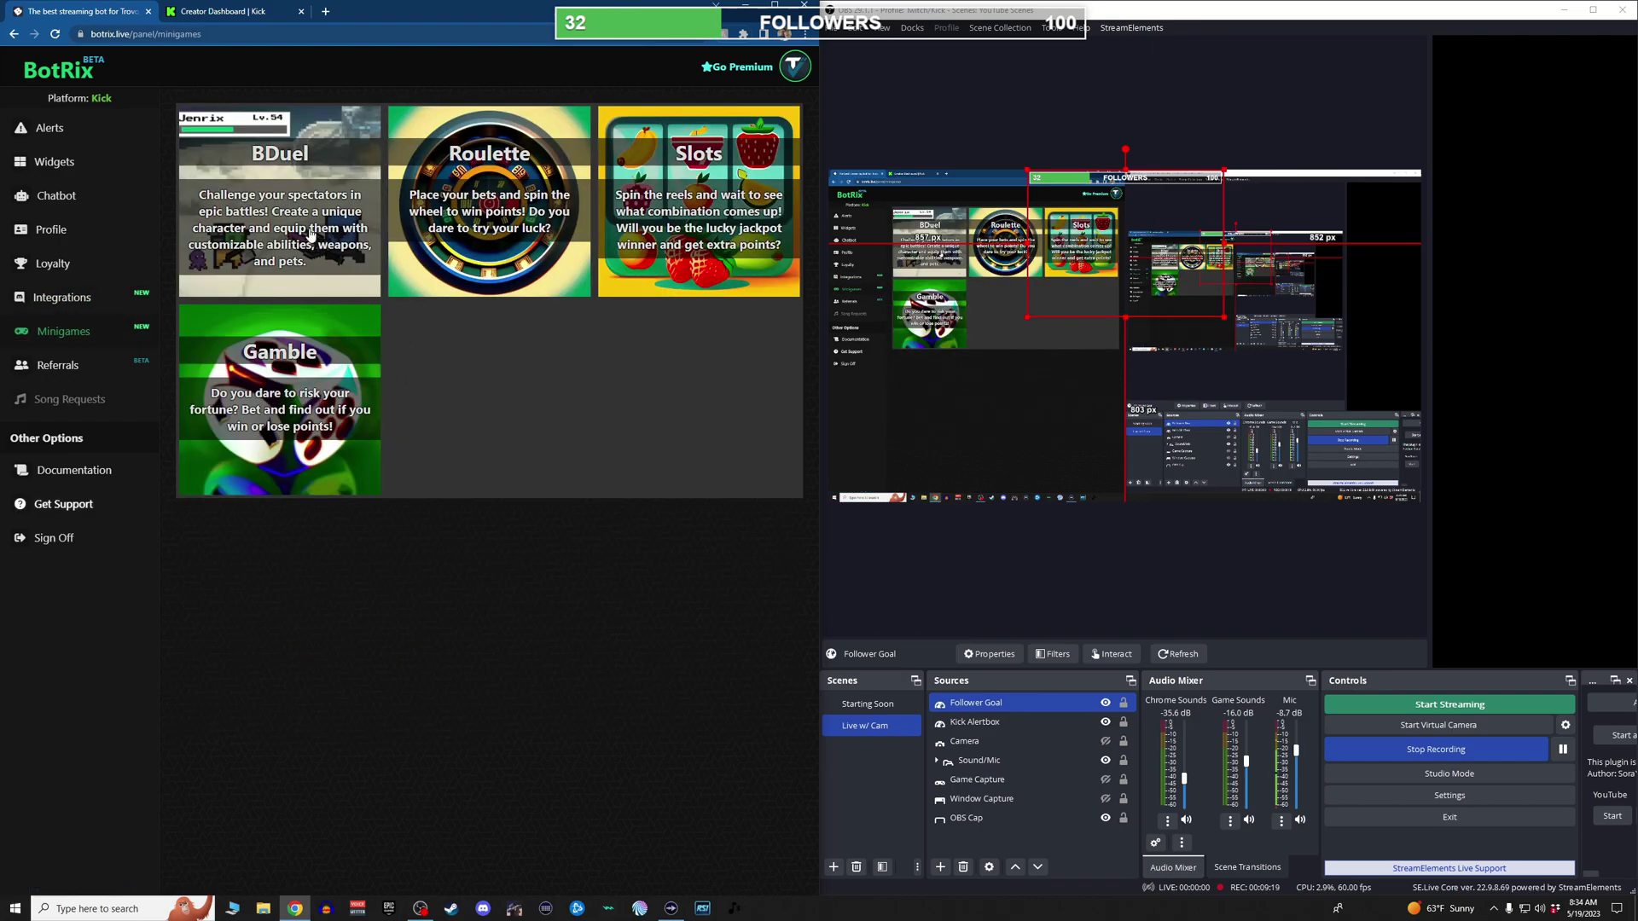
{"action": "left_click", "coordinate": [308, 222]}
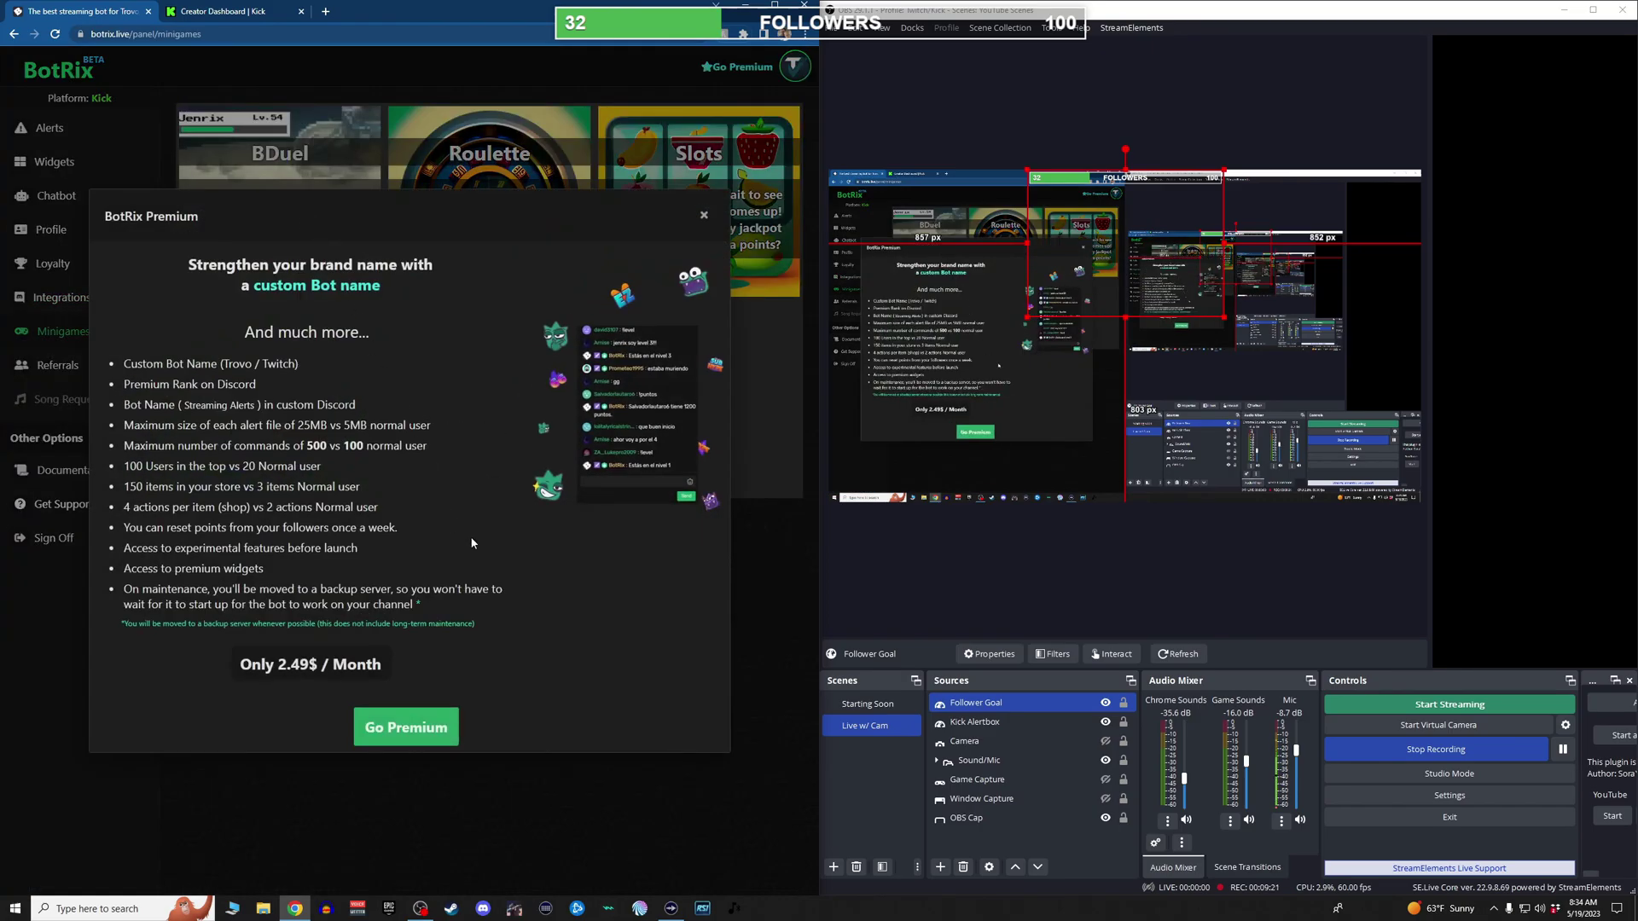
{"action": "left_click", "coordinate": [704, 215]}
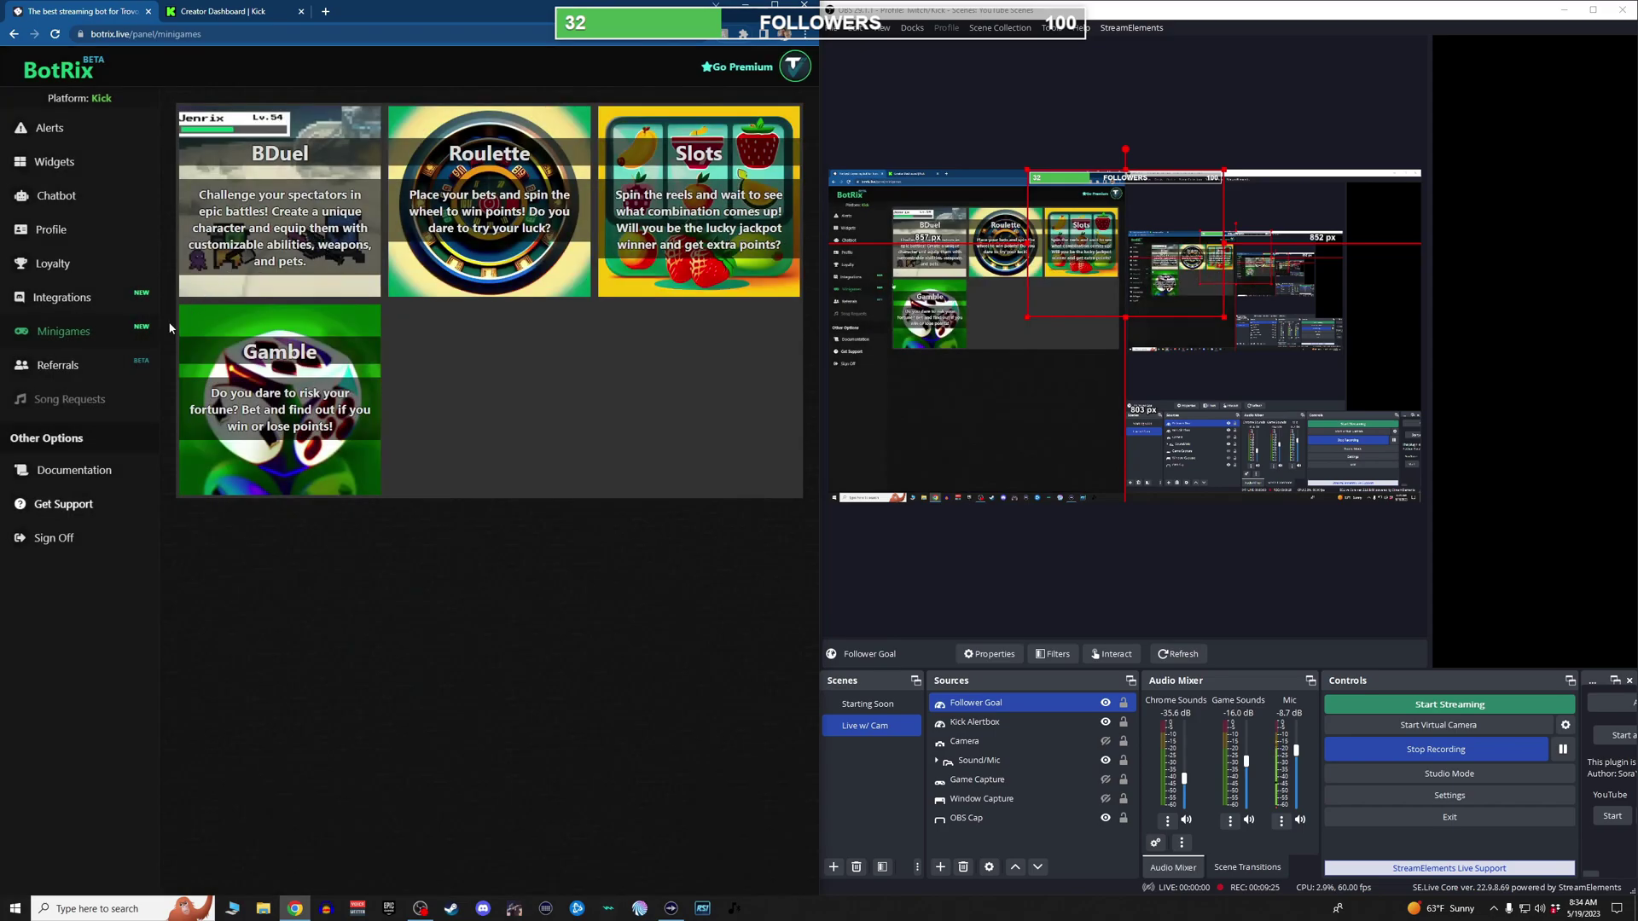
- Copy the referral invitation link from the Referrals page, then return to the Alerts settings
{"action": "left_click", "coordinate": [73, 366]}
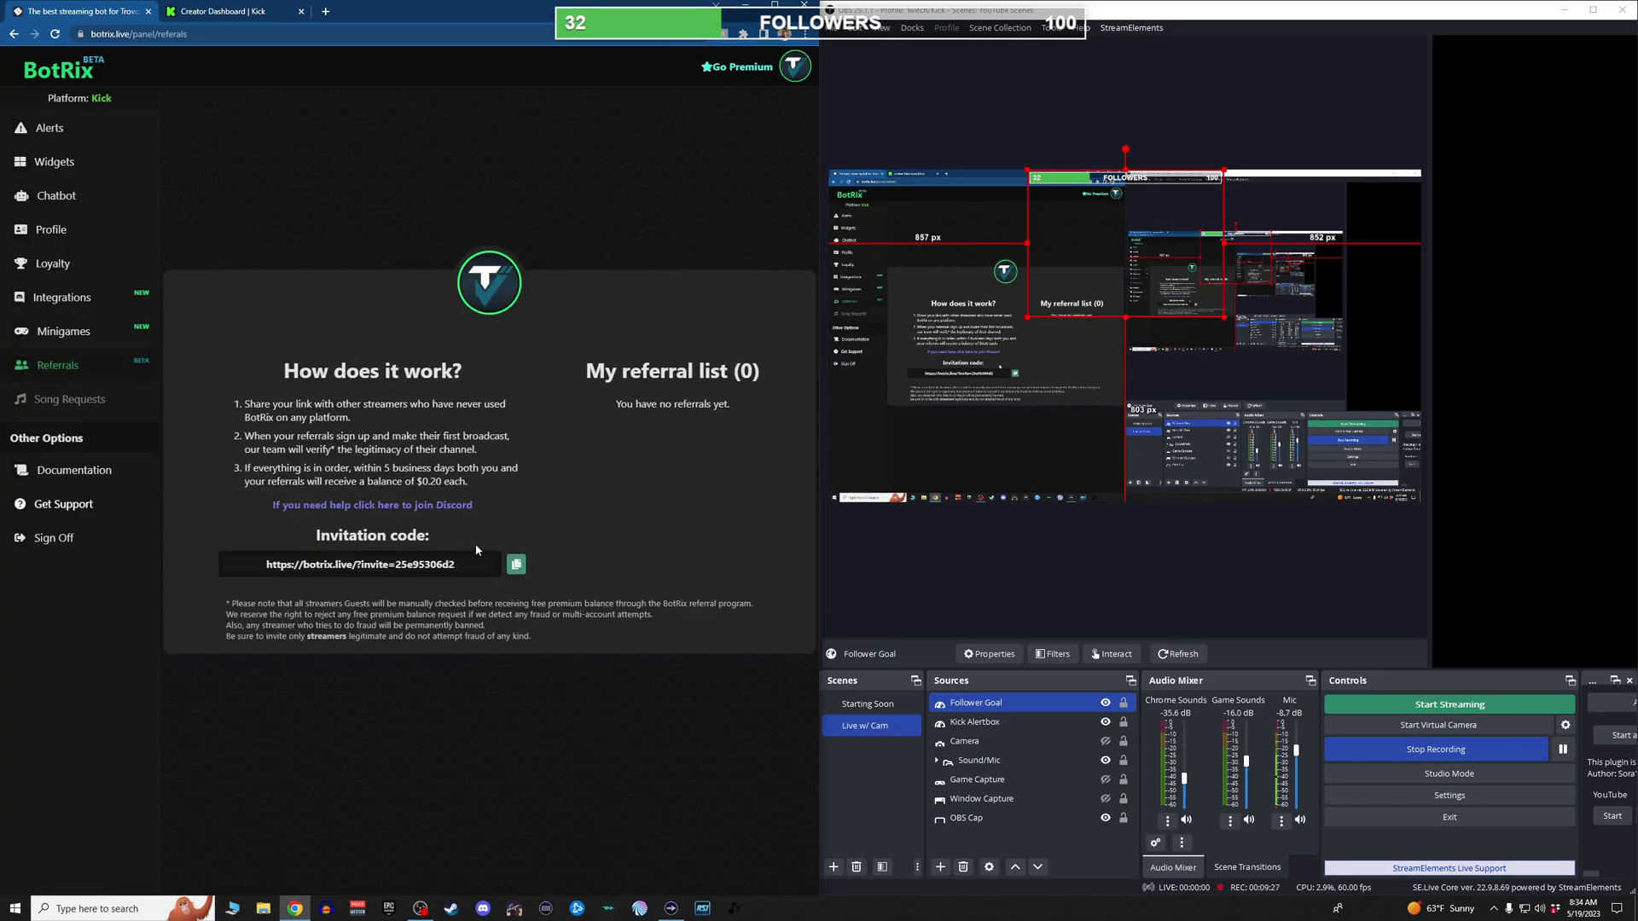
{"action": "left_click", "coordinate": [515, 568]}
{"action": "left_click", "coordinate": [106, 141]}
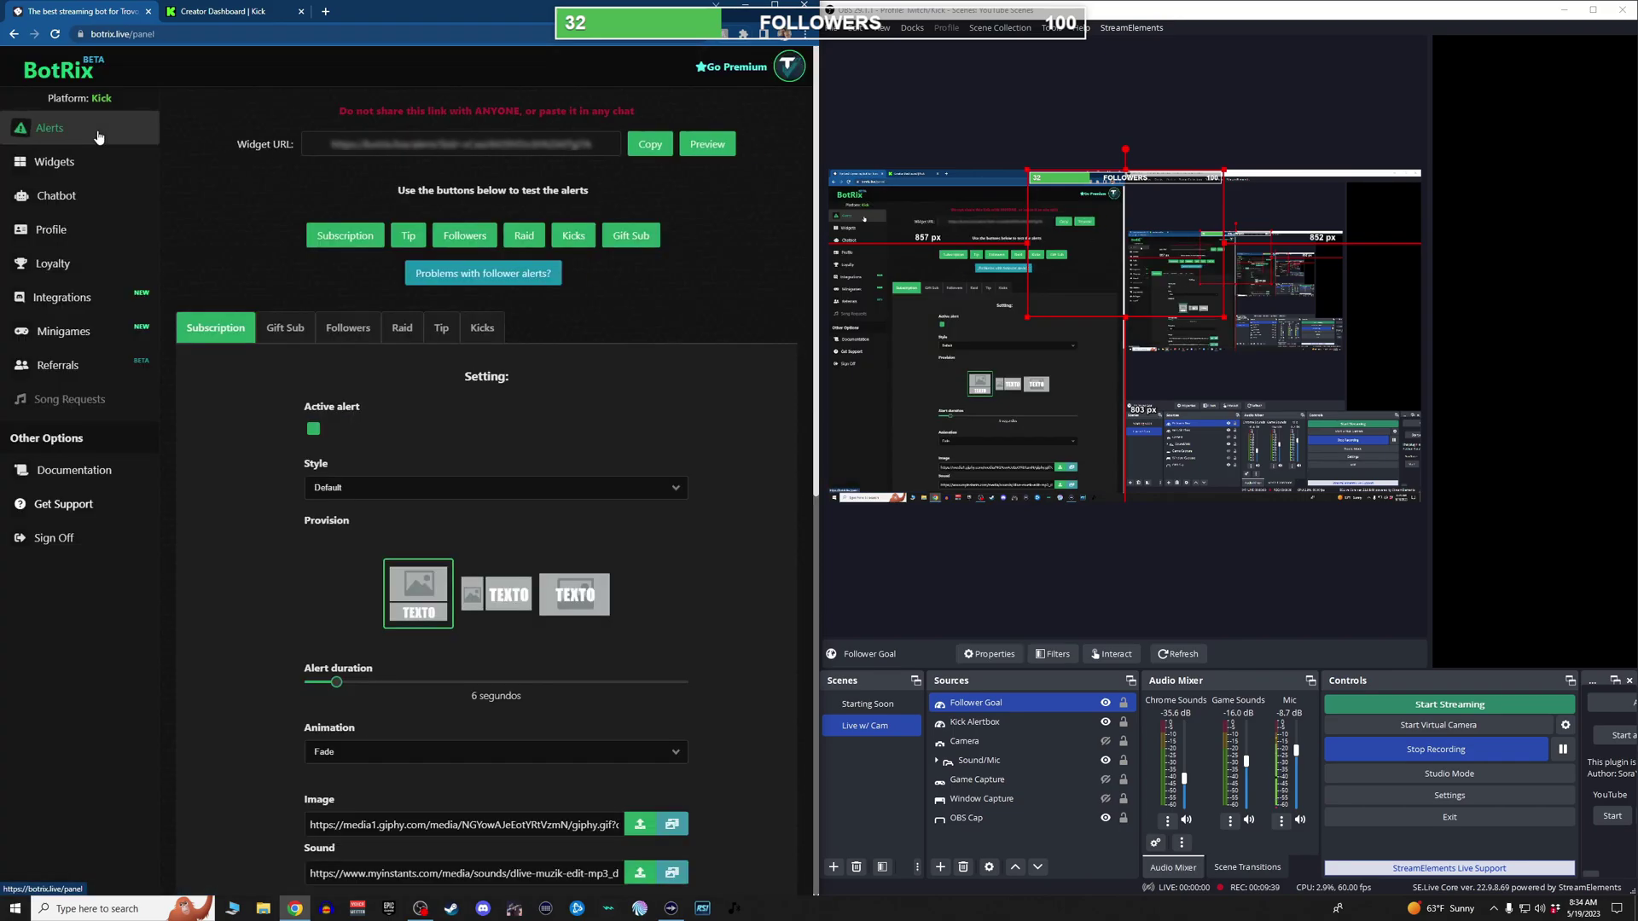